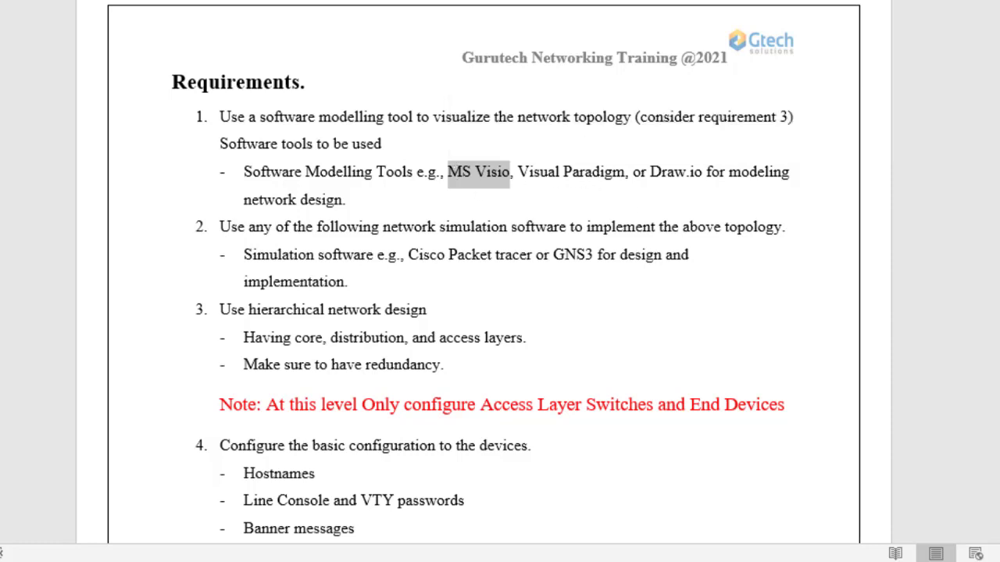
Review the case study's floor tables and the requirements on simulation software and hierarchical network design in the project brief
key("alt+Tab")
key("alt+Tab")
left_click_drag(536, 257, 434, 257)
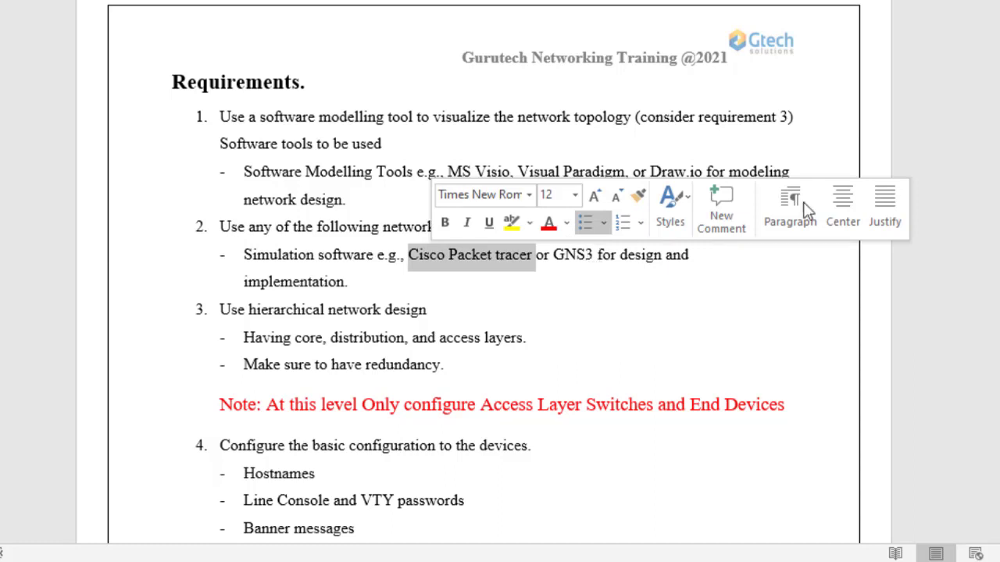
scroll(483, 273, "down", 4)
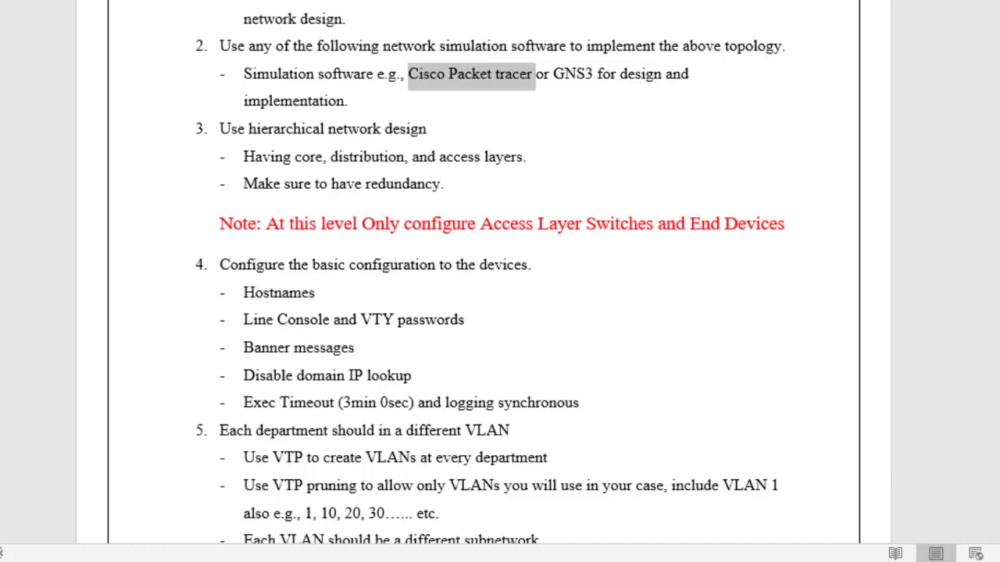
scroll(484, 273, "up", 15)
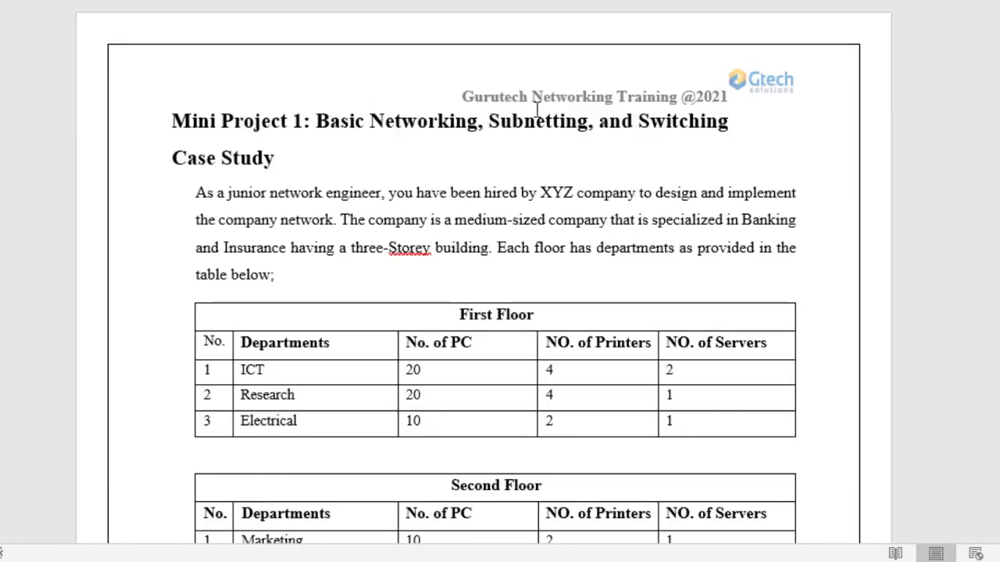
scroll(484, 312, "down", 15)
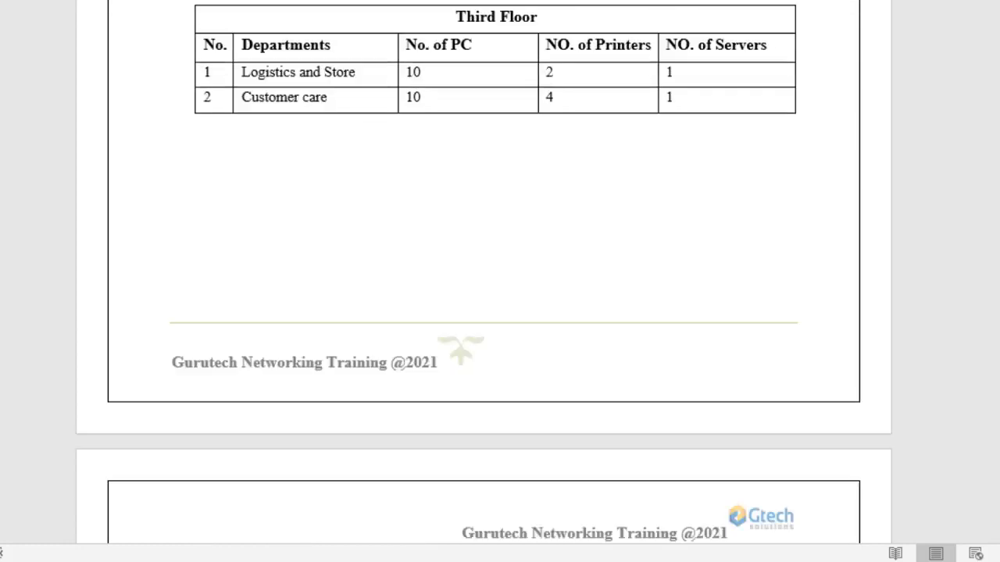
scroll(484, 313, "down", 3)
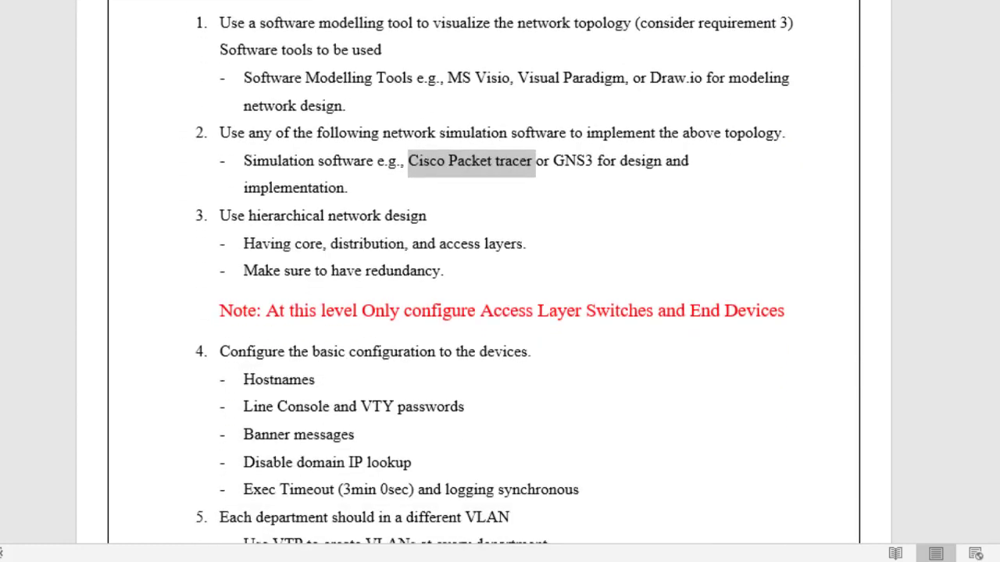
scroll(485, 313, "down", 7)
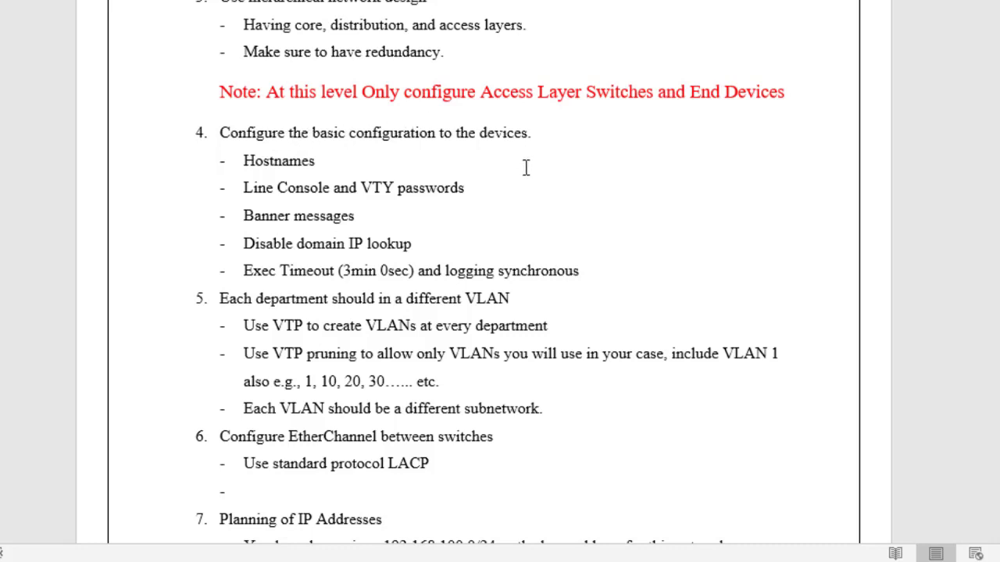
Examine the requirements on basic device configuration, VLANs, EtherChannel with LACP and IP addressing against the department tables
left_click_drag(587, 271, 241, 168)
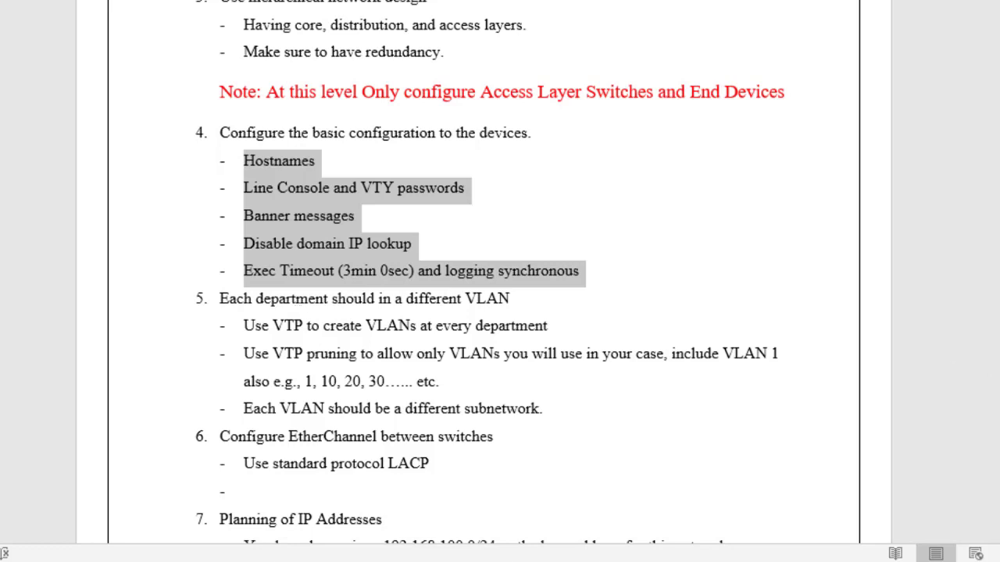
scroll(500, 281, "up", 20)
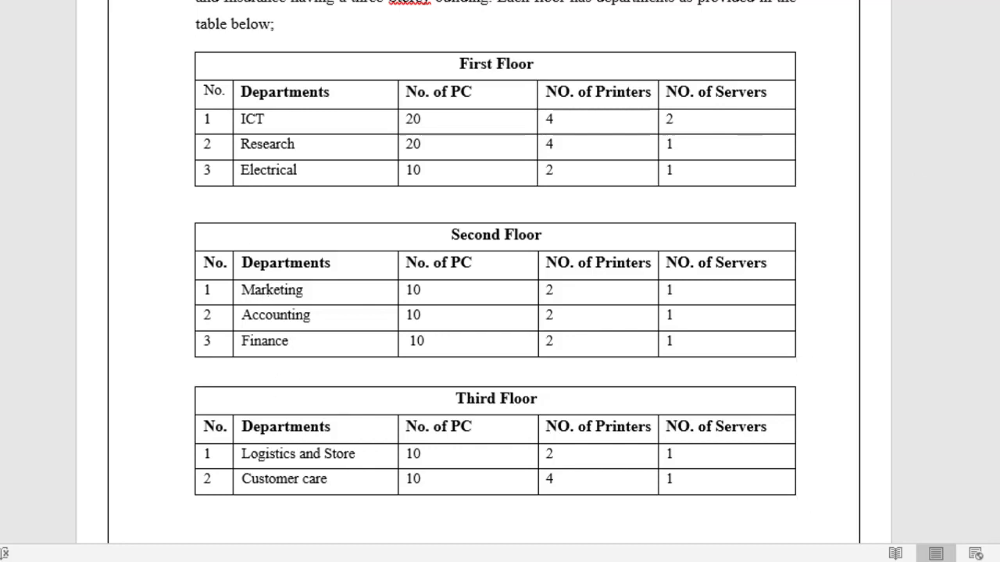
scroll(483, 273, "down", 20)
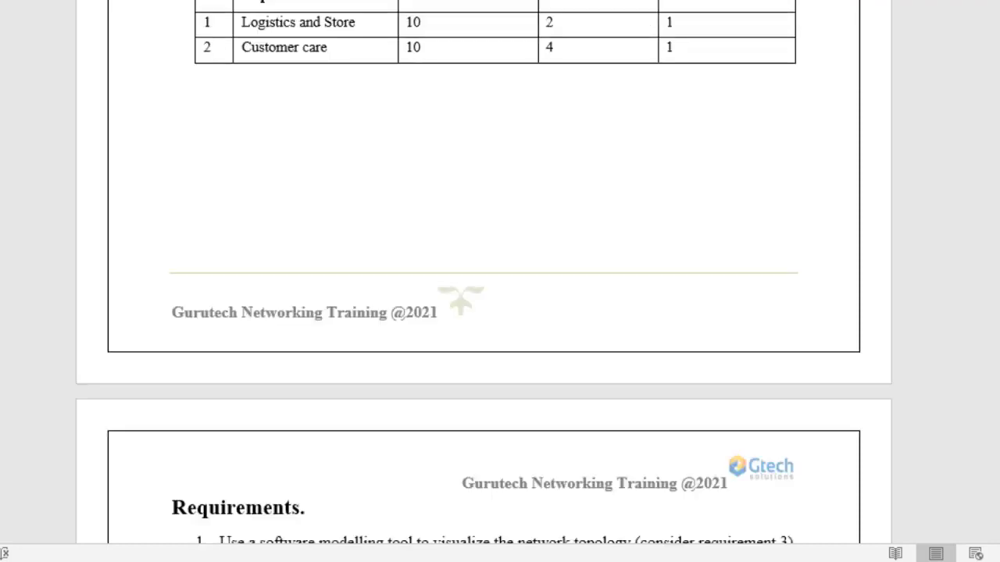
scroll(484, 273, "up", 3)
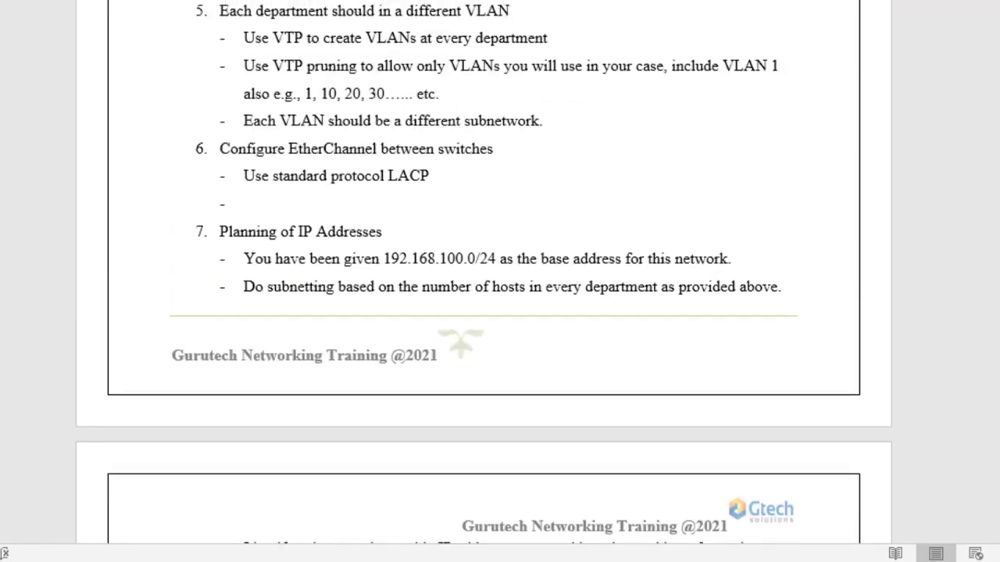
scroll(484, 273, "up", 1)
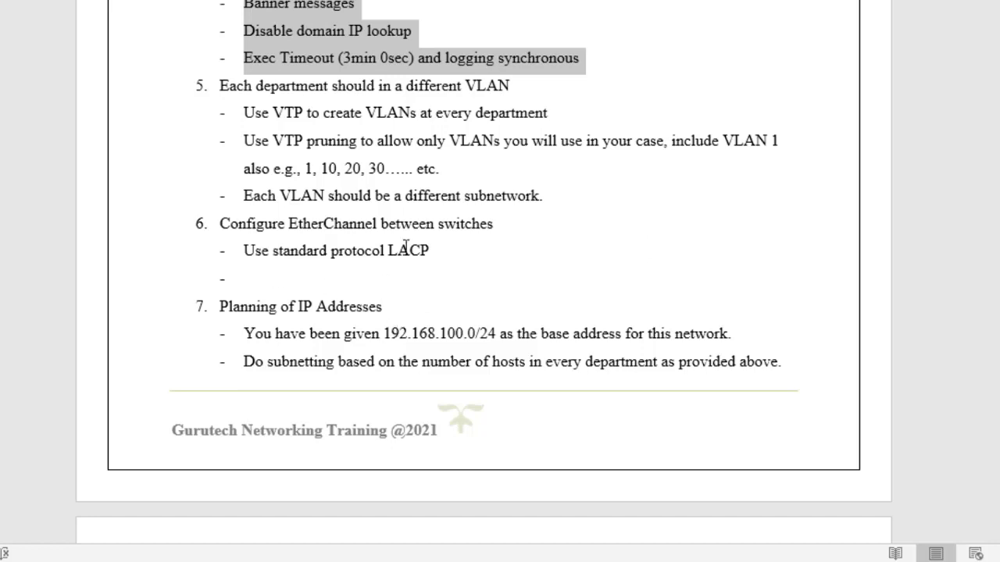
left_click_drag(439, 250, 387, 251)
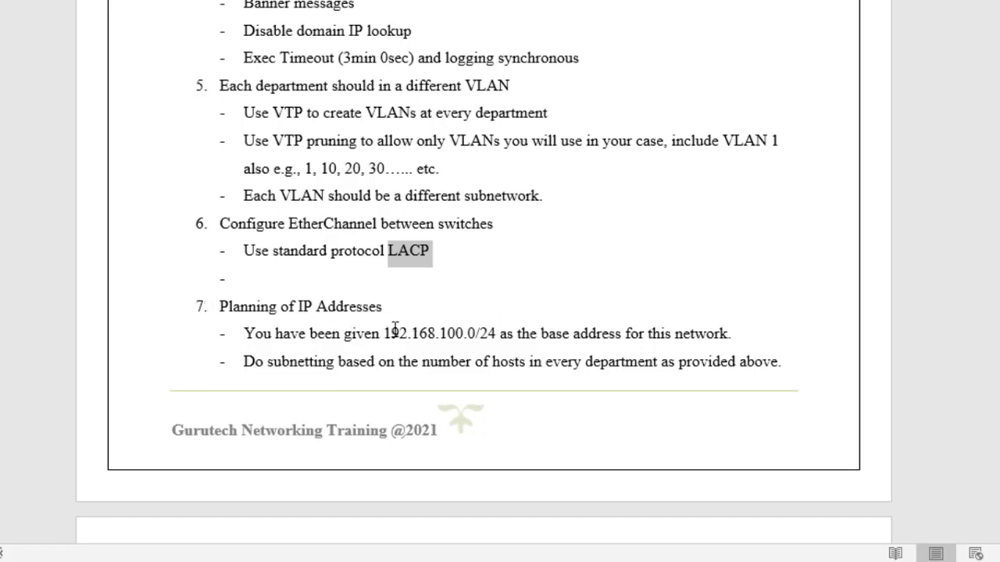
left_click_drag(399, 332, 492, 331)
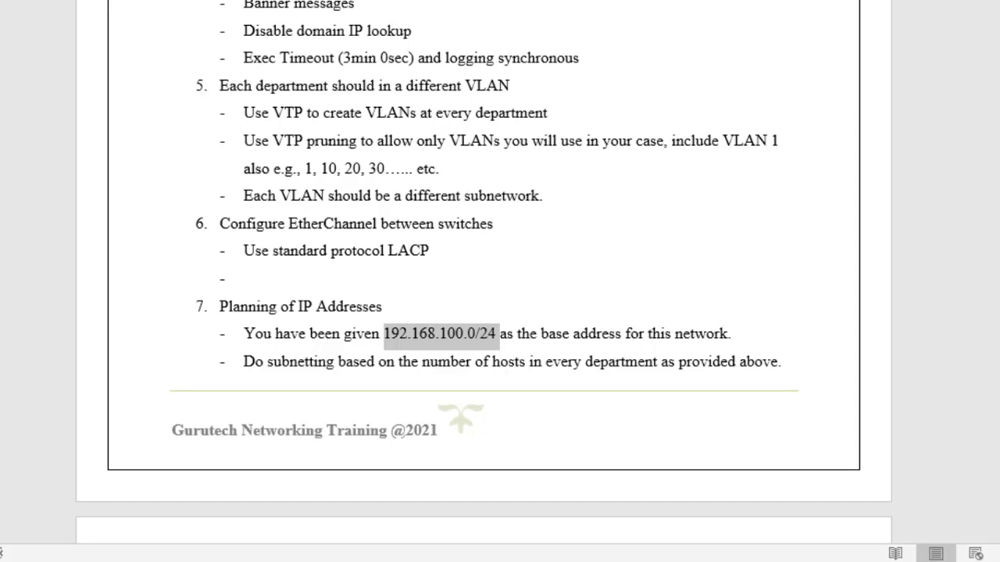
scroll(483, 281, "down", 6)
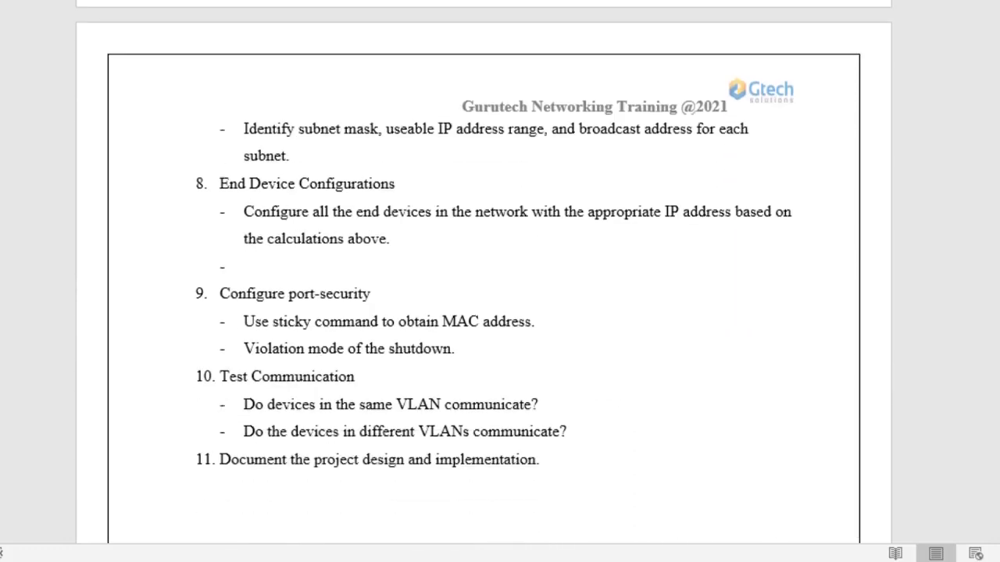
Read requirements 8 to 11 on end devices, port security, communication tests and project documentation
left_click_drag(187, 171, 286, 205)
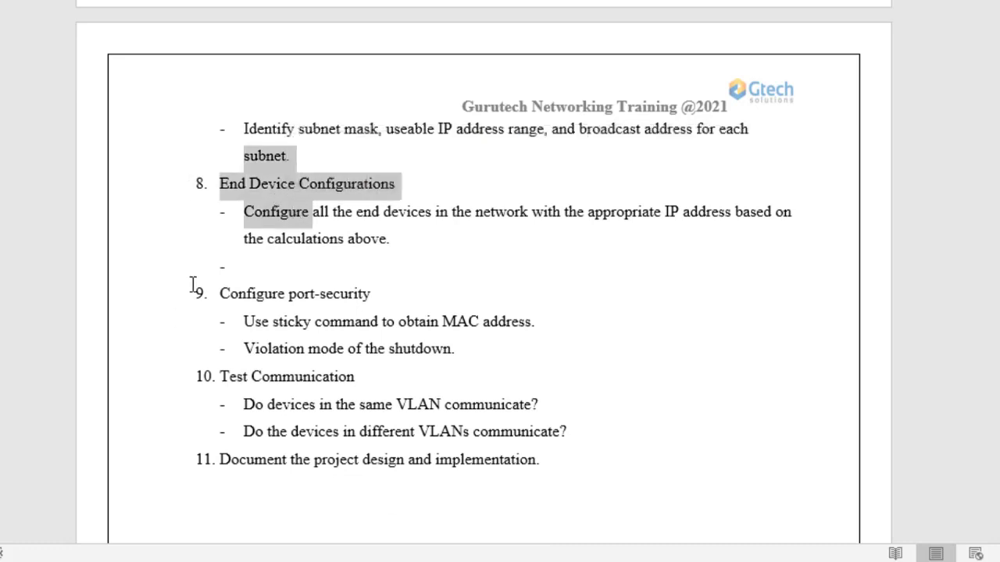
left_click_drag(222, 293, 378, 291)
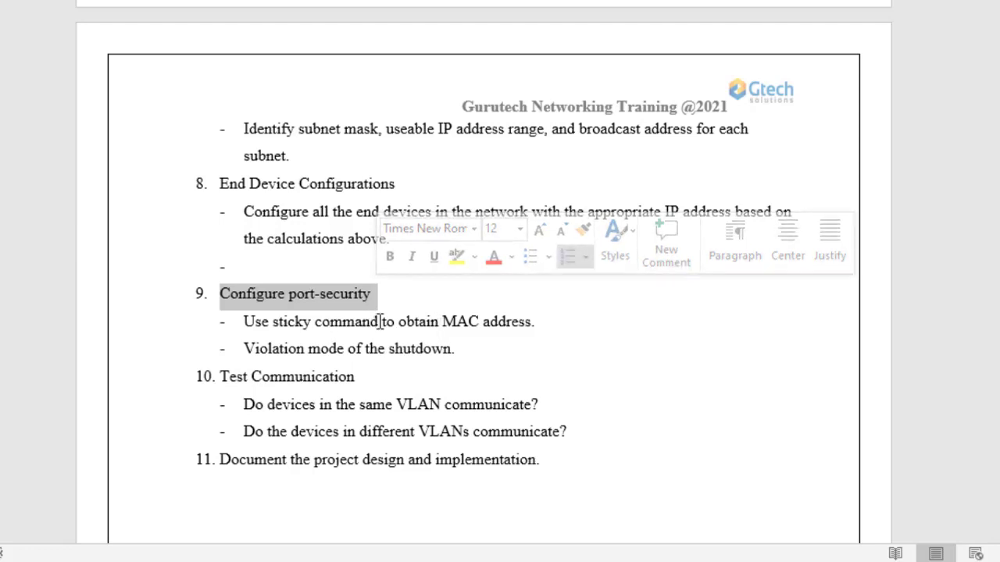
left_click(305, 325)
double_click(290, 324)
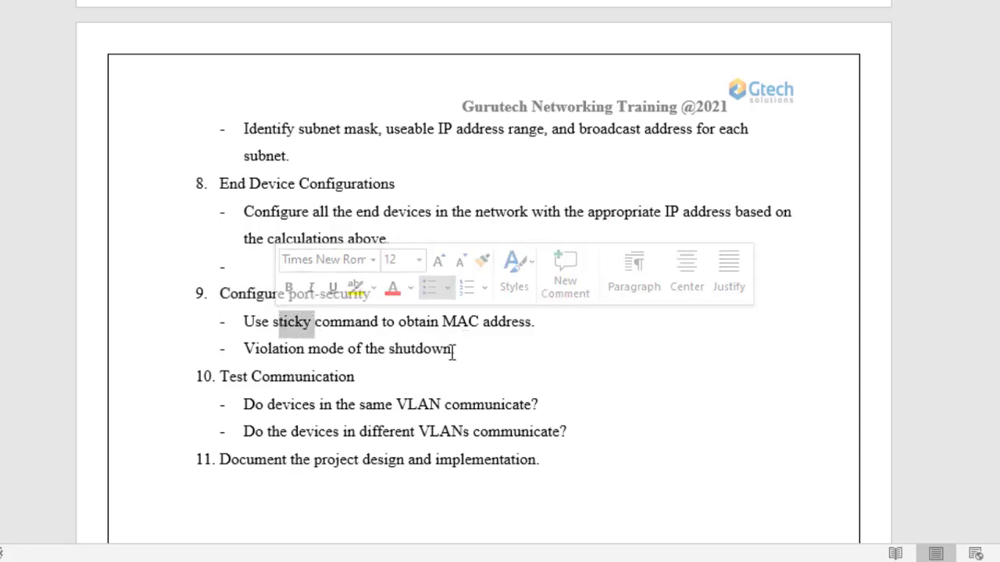
left_click_drag(452, 350, 390, 349)
left_click(225, 378)
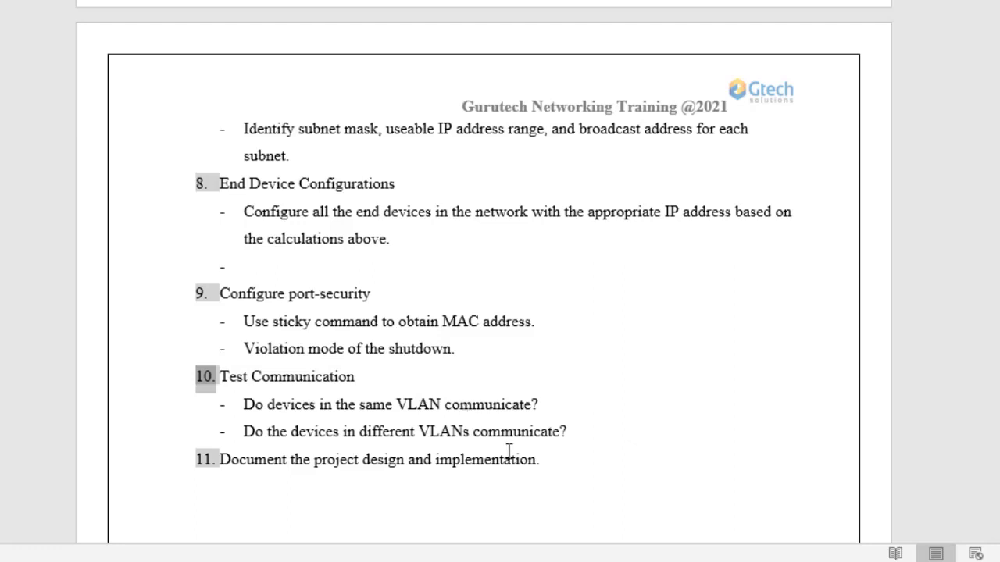
left_click(559, 465)
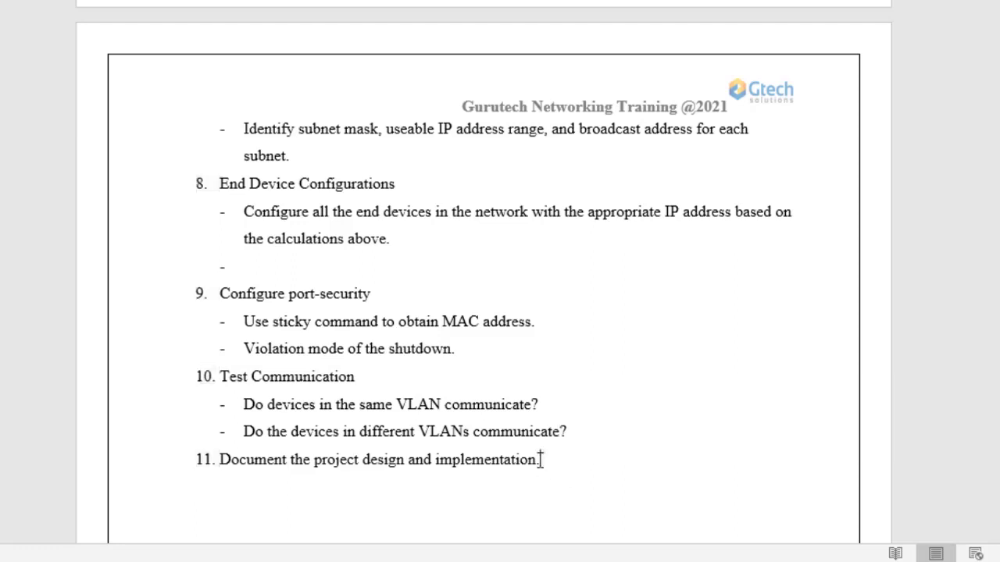
left_click_drag(536, 459, 247, 467)
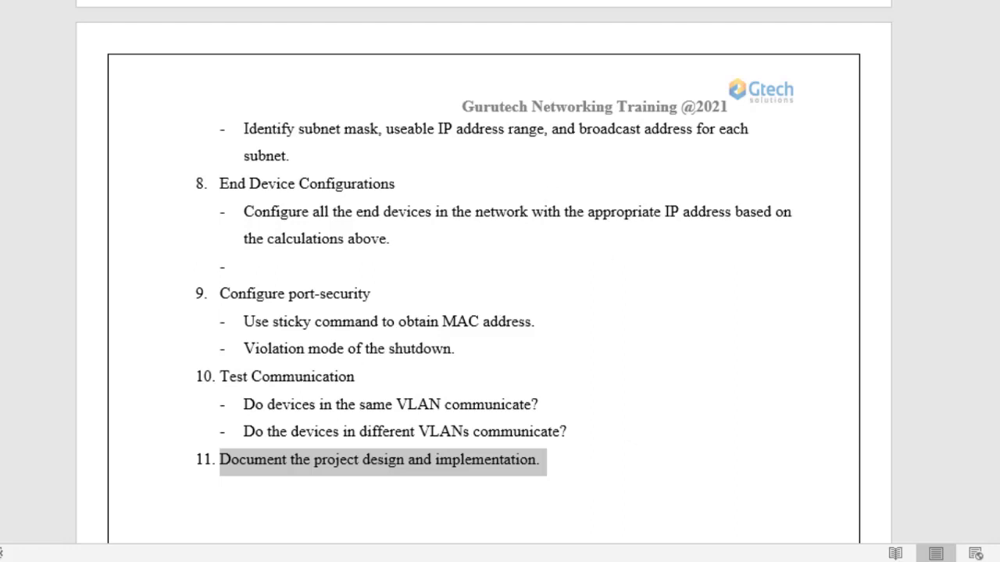
Open Visio and create a new drawing from the Basic Diagram template with US Units
key("super")
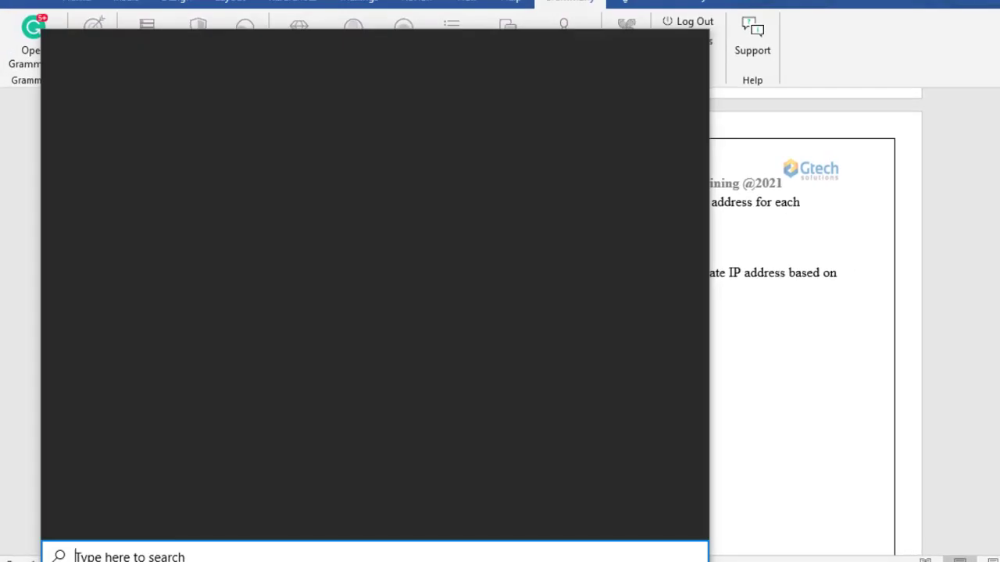
type("vi")
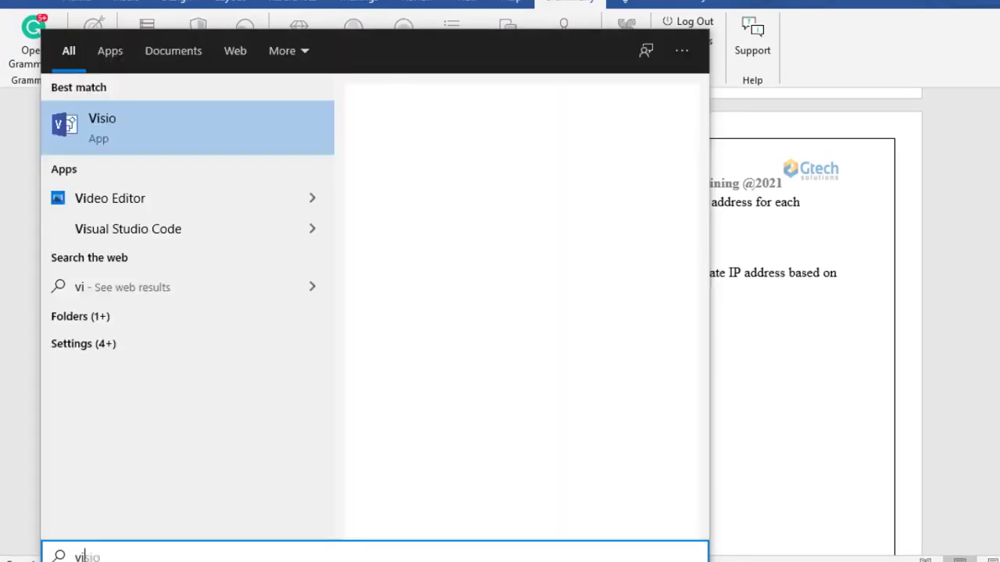
type("sio")
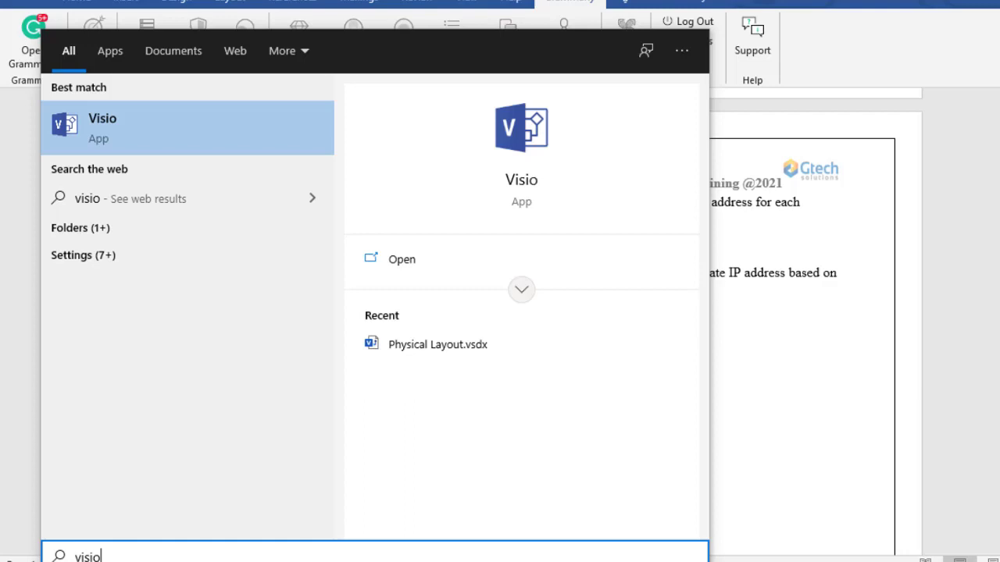
key("Return")
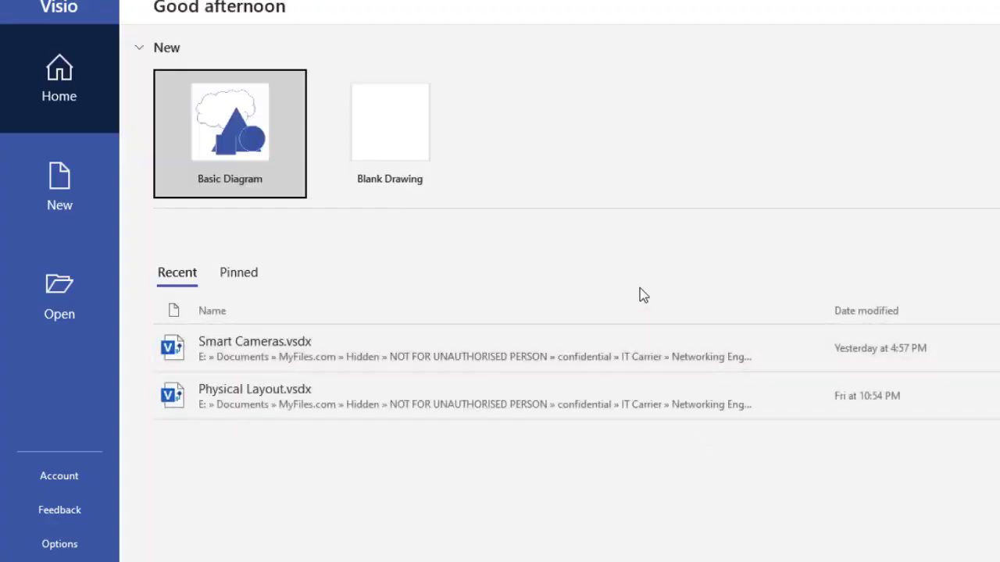
left_click(226, 125)
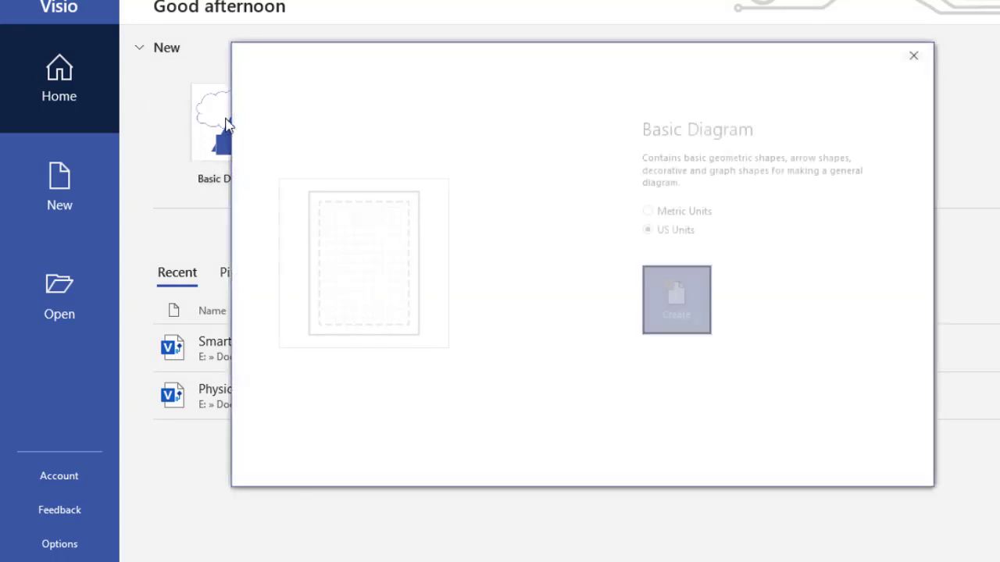
left_click(694, 302)
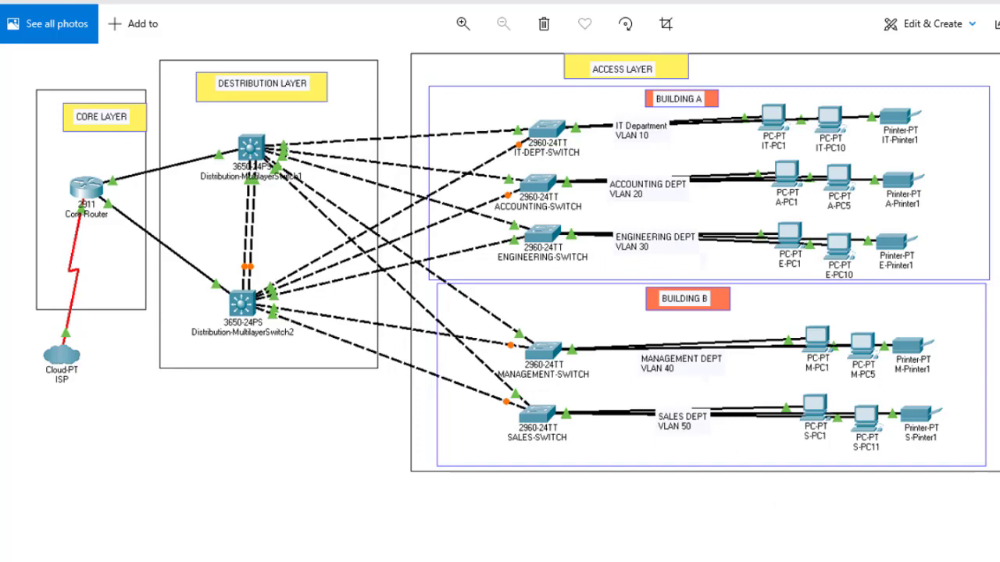
Return from the reference topology picture to the blank Visio drawing and search the shapes for "router"
left_click(834, 560)
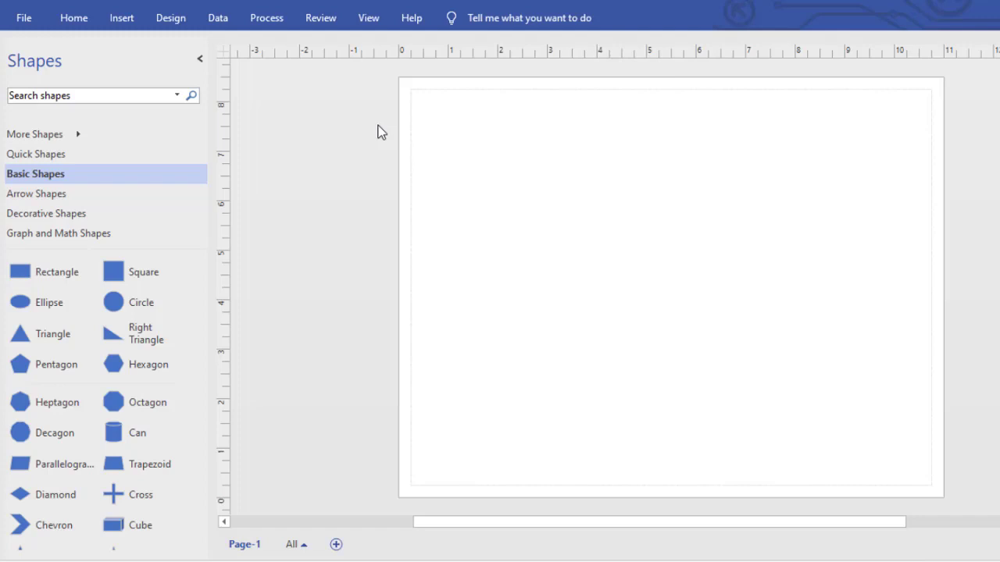
left_click(65, 96)
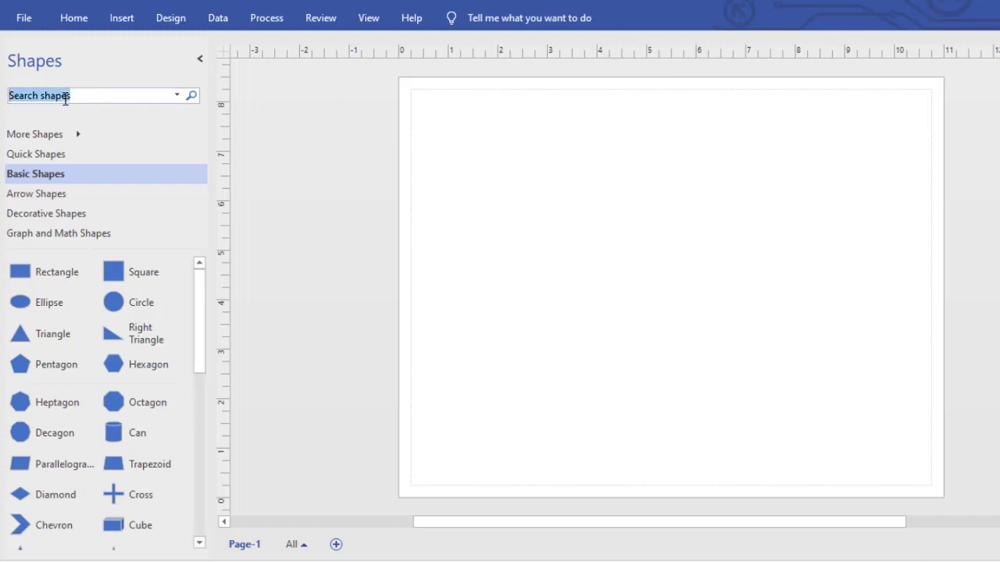
left_click(87, 95)
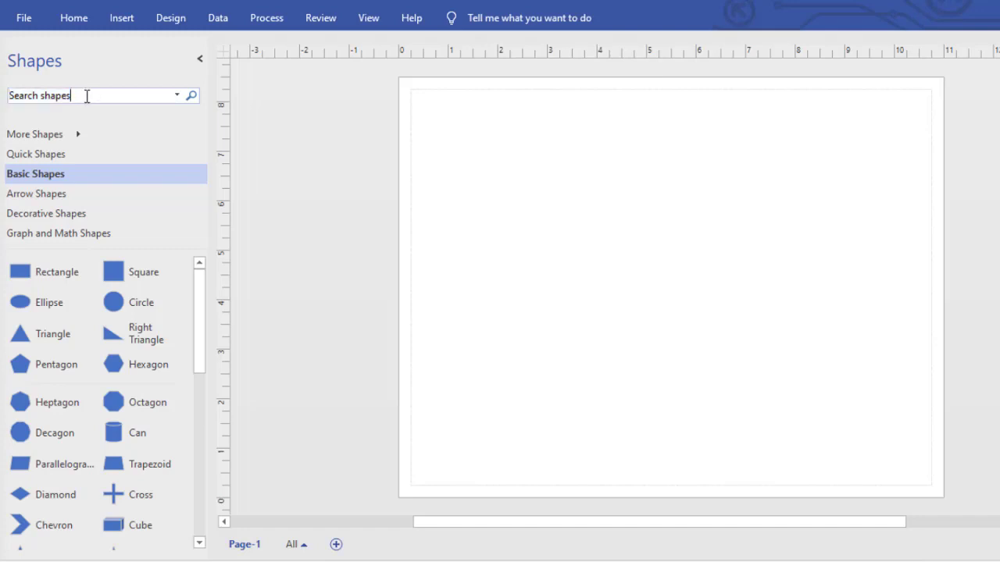
left_click_drag(86, 95, 4, 96)
type("rout")
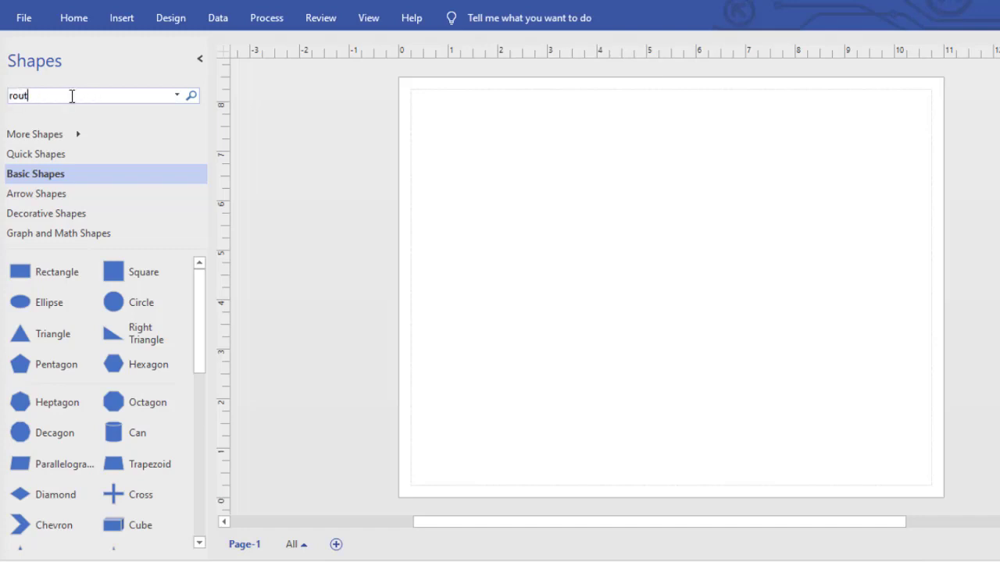
type("er")
key("Return")
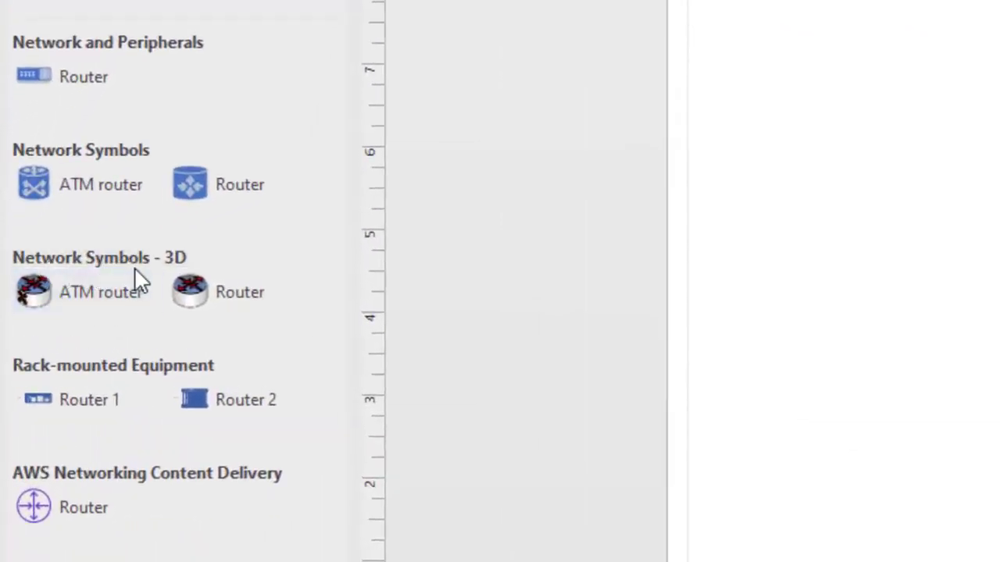
Place the Router shape from Network Symbols - 3D in the upper left area of the page
left_click_drag(199, 300, 843, 131)
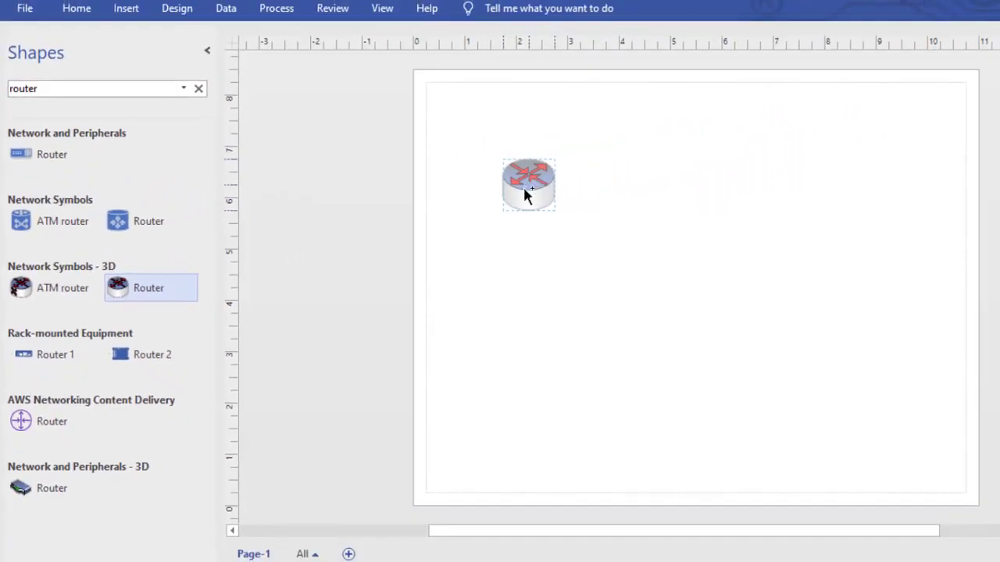
left_click_drag(524, 188, 525, 227)
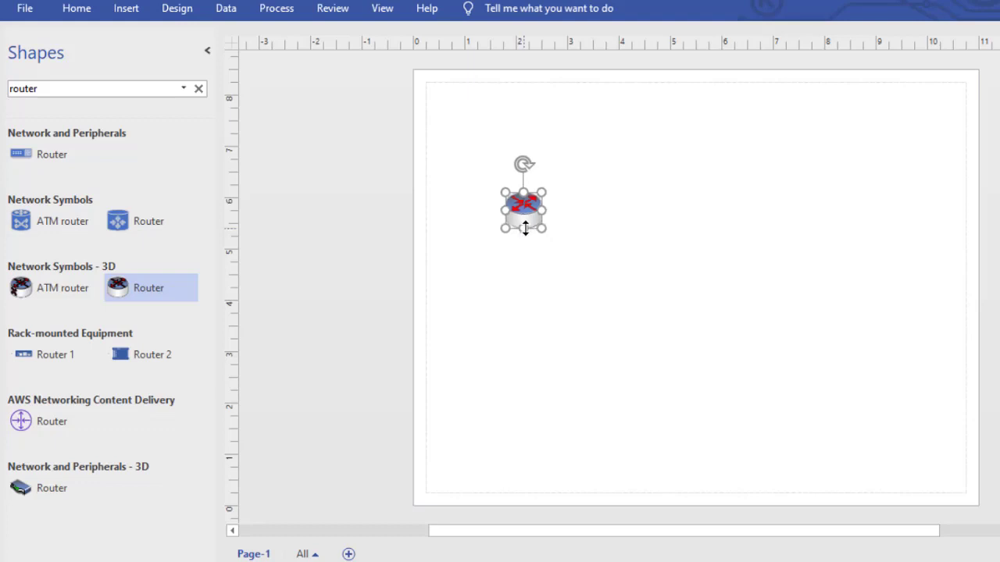
left_click(530, 285)
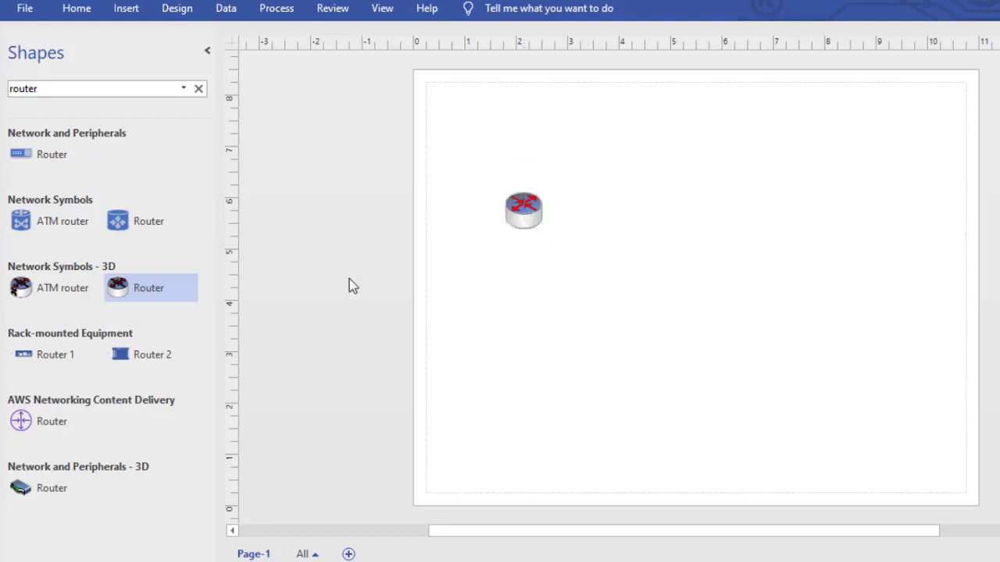
Label the router shape "Core-Router"
left_click(197, 291)
double_click(525, 227)
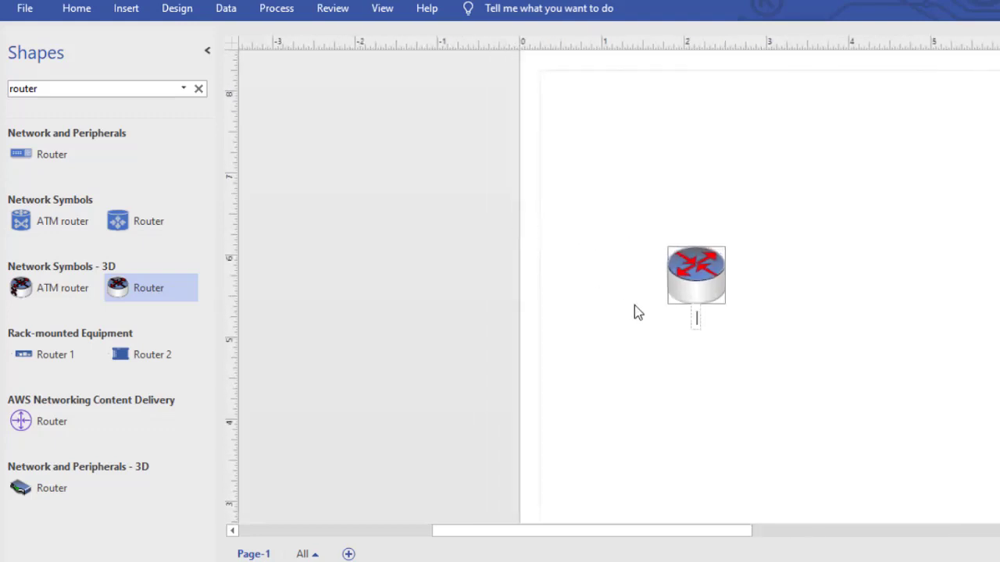
type("core Lat")
key("BackSpace")
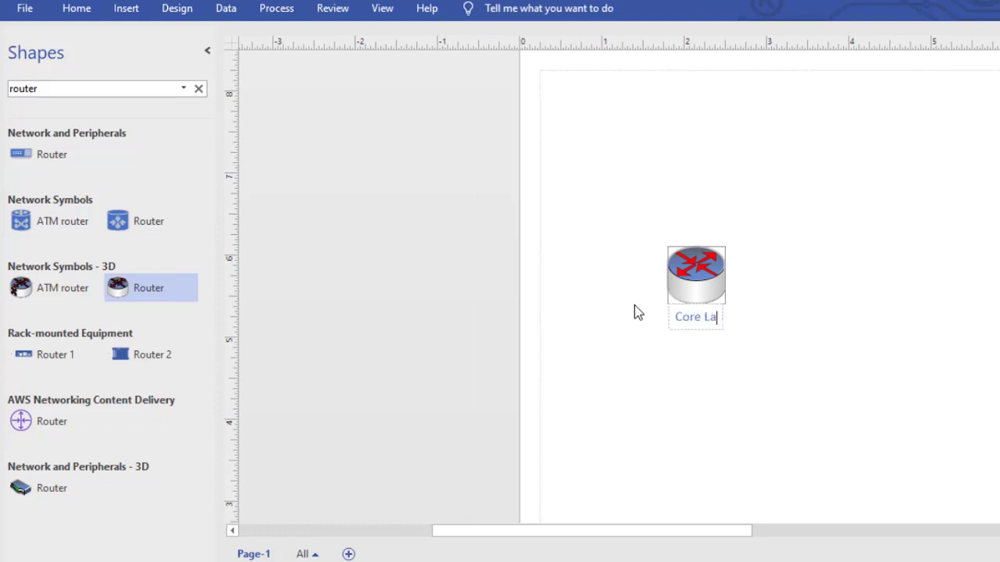
type("yer")
key("BackSpace")
key("BackSpace")
key("BackSpace")
key("BackSpace")
key("BackSpace")
key("BackSpace")
type("-Router")
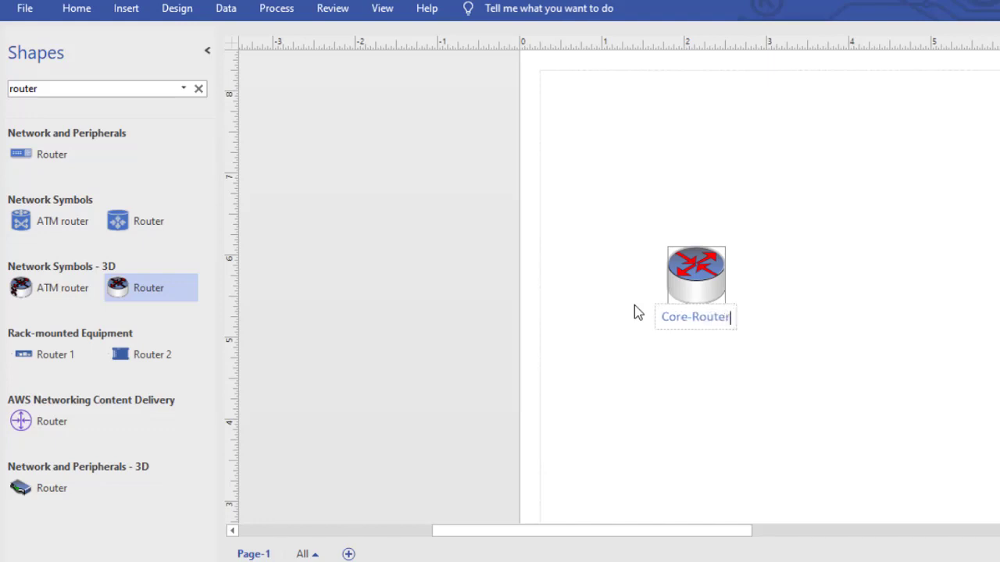
key("Escape")
left_click(746, 366)
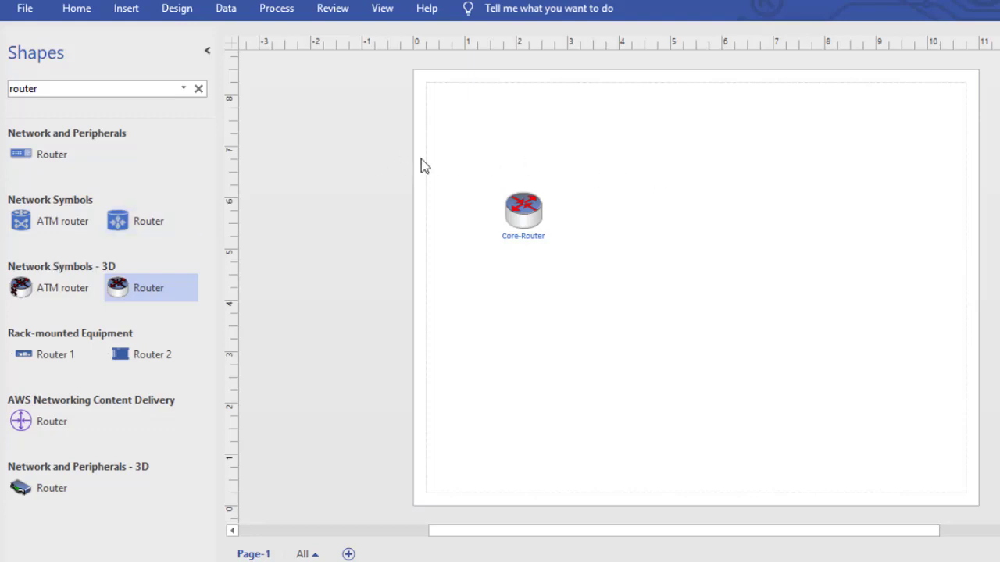
Search the shapes for "switch" and place the ATM switch from Network Symbols - 3D above and to the right of the Core-Router
left_click(102, 91)
type("switch")
key("Return")
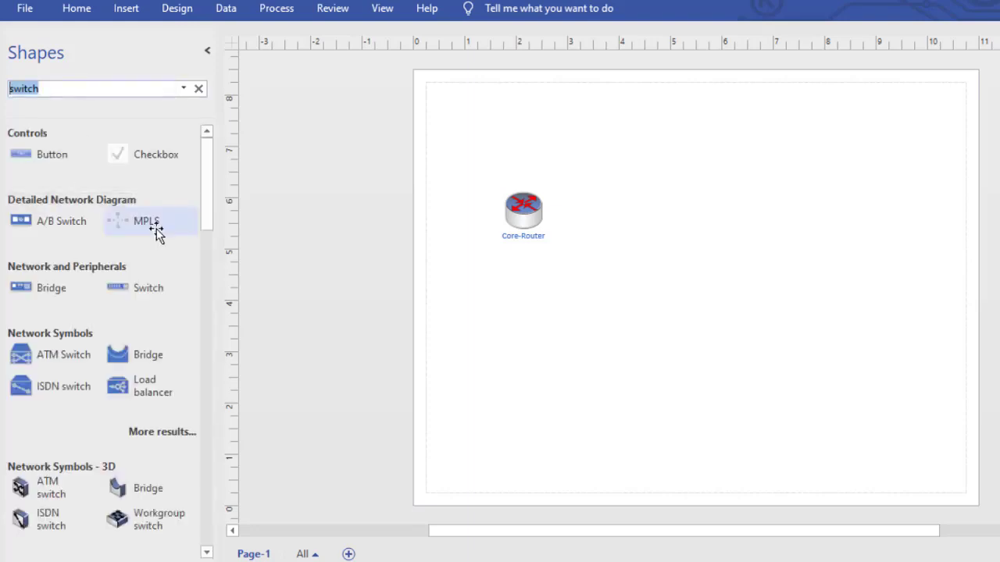
left_click_drag(206, 222, 204, 268)
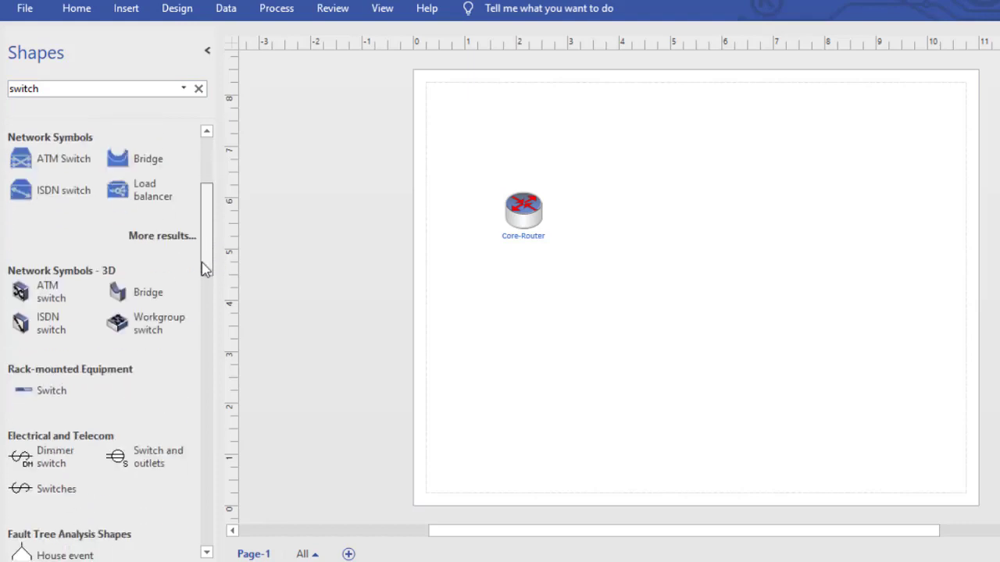
scroll(205, 268, "down", 1)
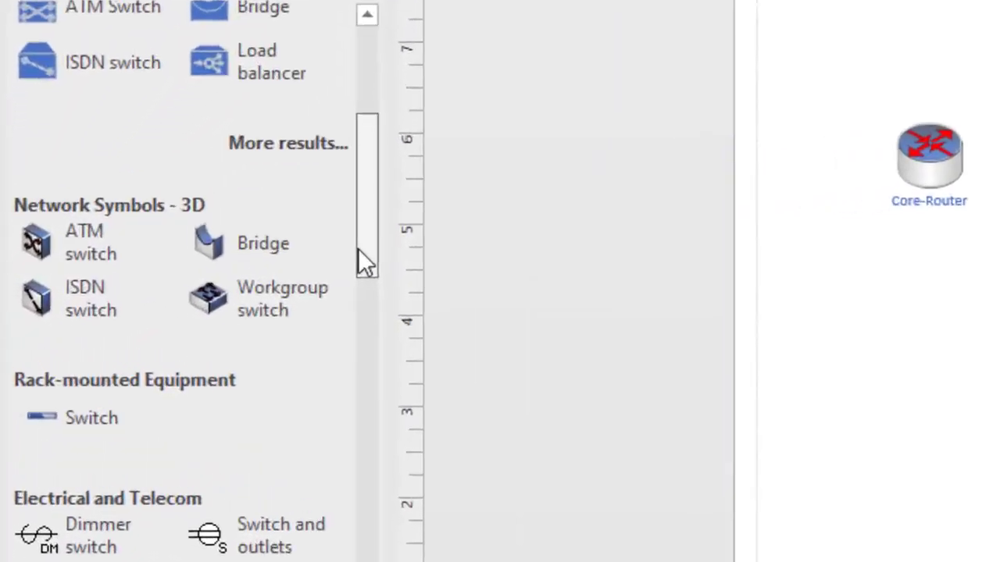
left_click_drag(202, 264, 203, 257)
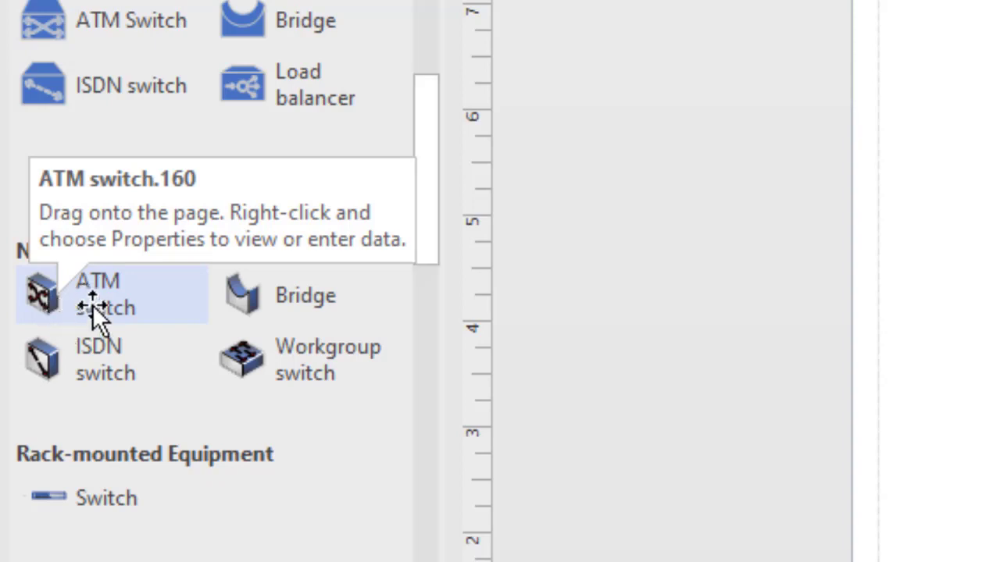
left_click_drag(86, 305, 718, 138)
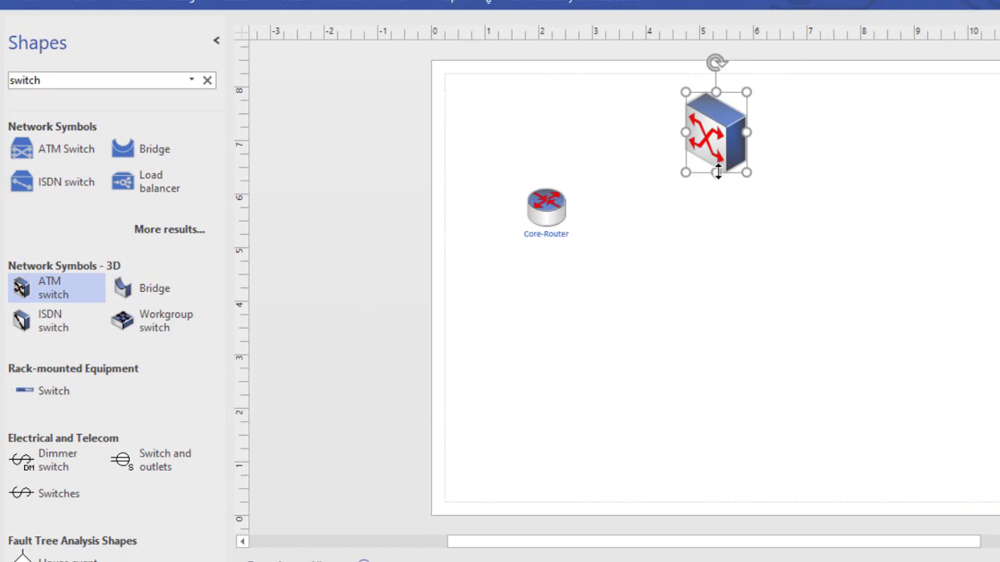
Shrink the ATM switch to roughly the router's size and label it "Distribution-L3-SW1"
left_click_drag(717, 172, 716, 142)
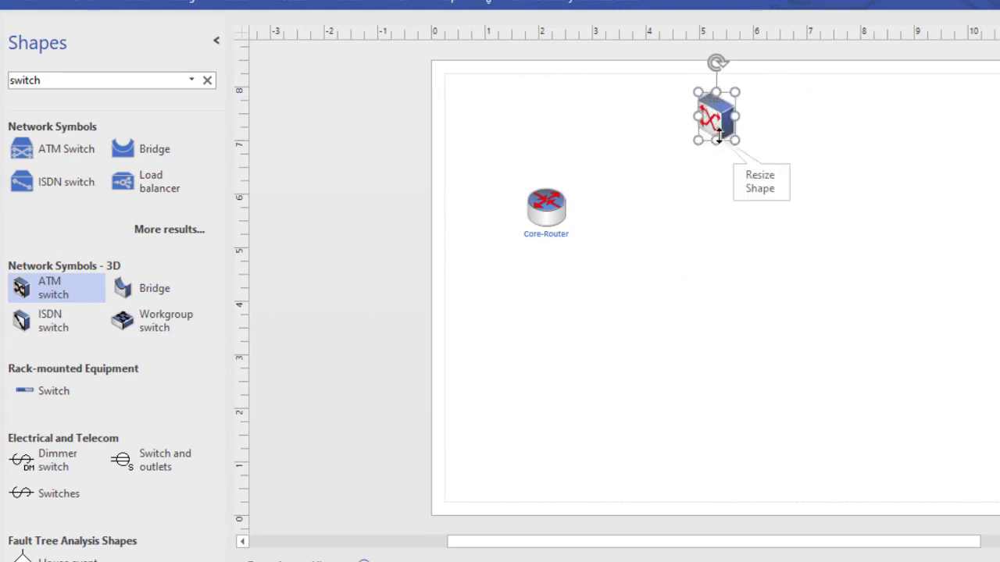
double_click(723, 133)
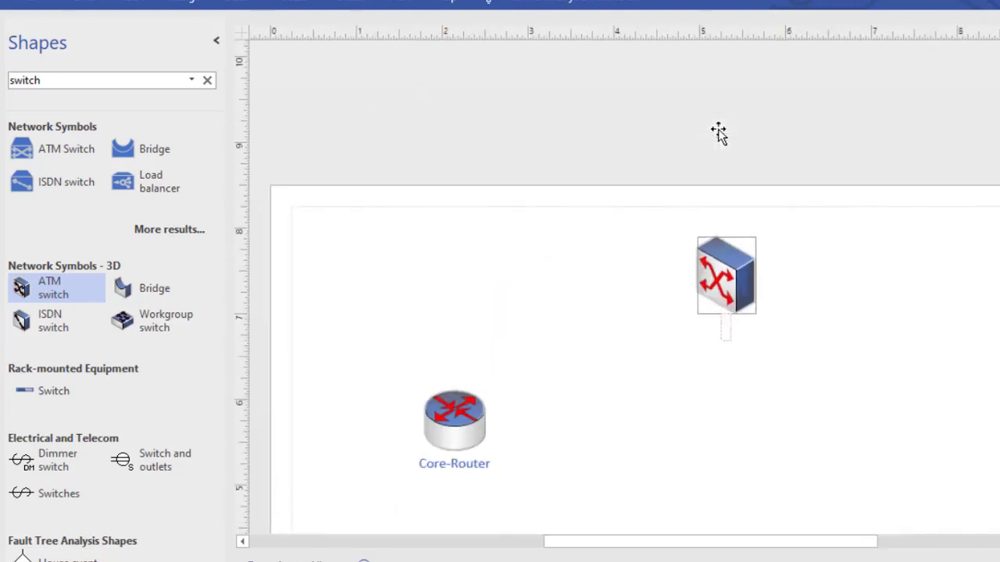
type("Distrib")
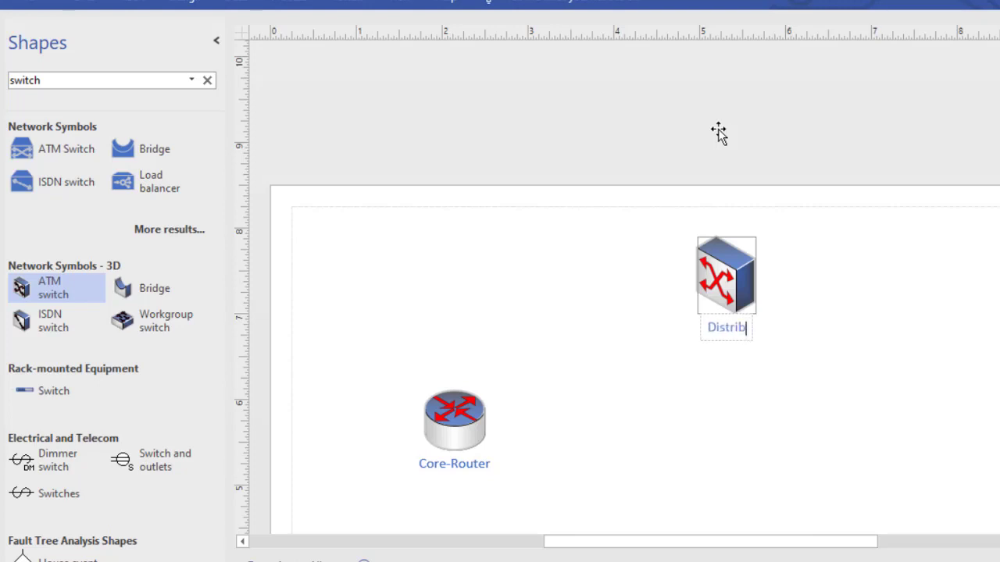
type("ution")
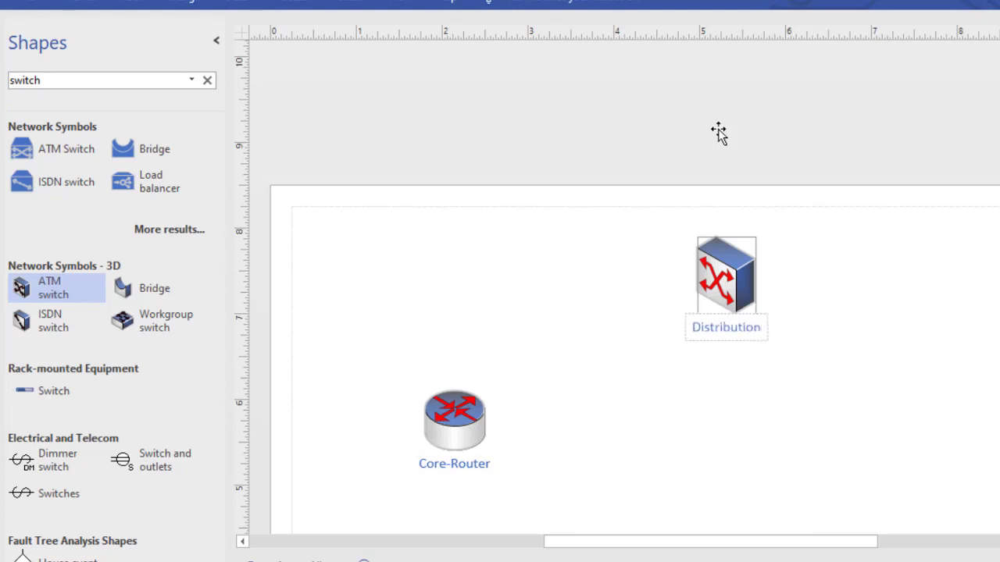
type("-")
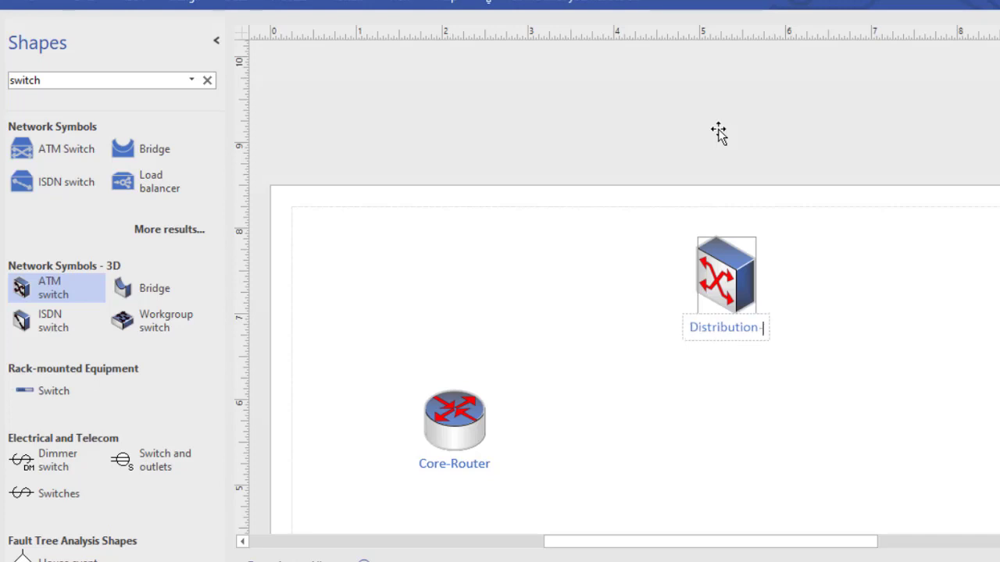
type("SW")
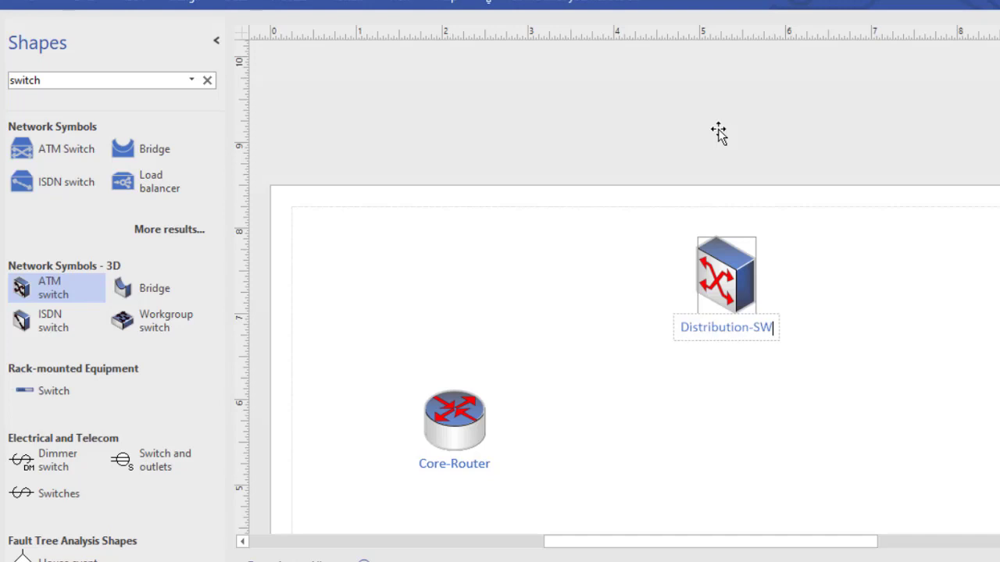
type("1")
key("Left")
key("Left")
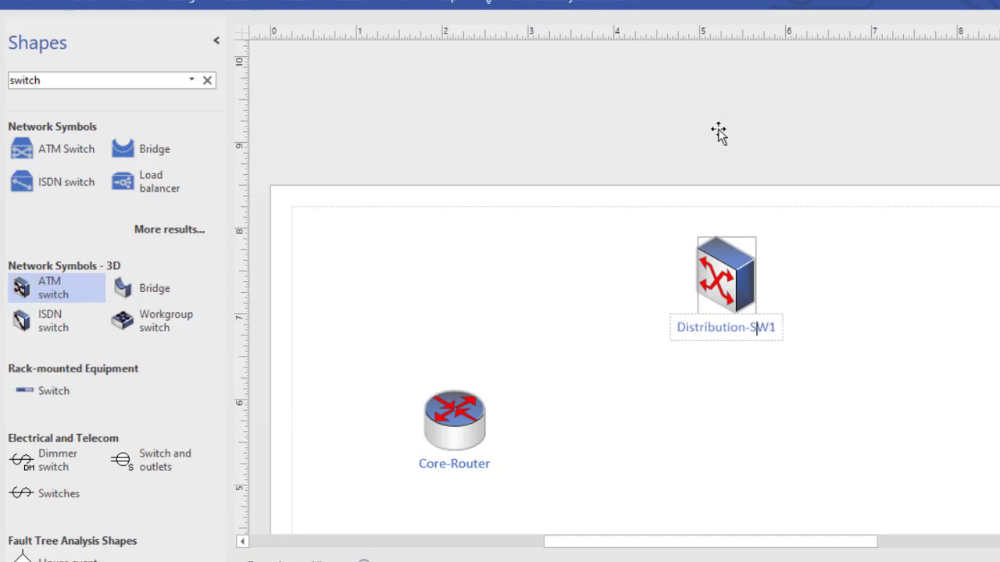
key("Left")
type("L")
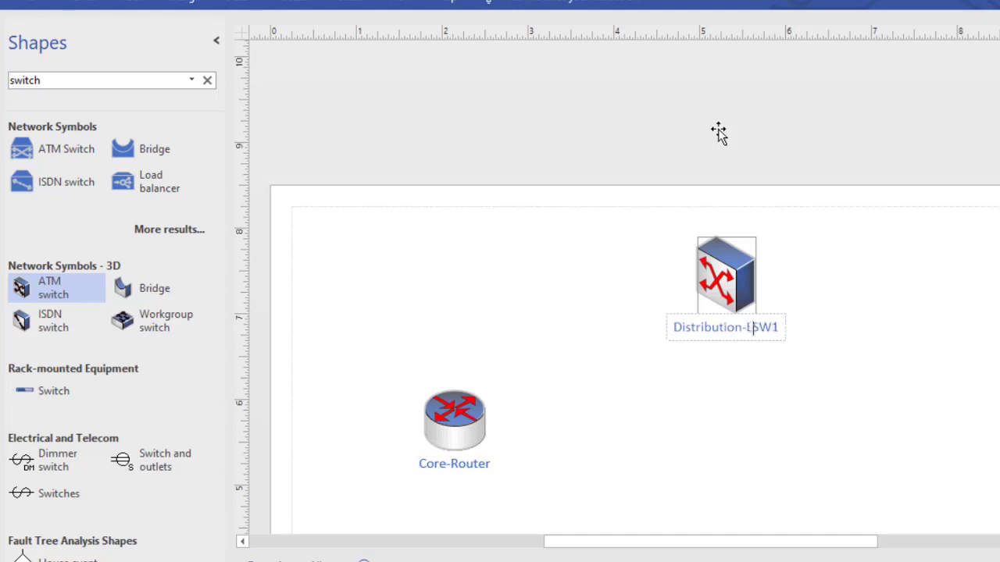
type("3-")
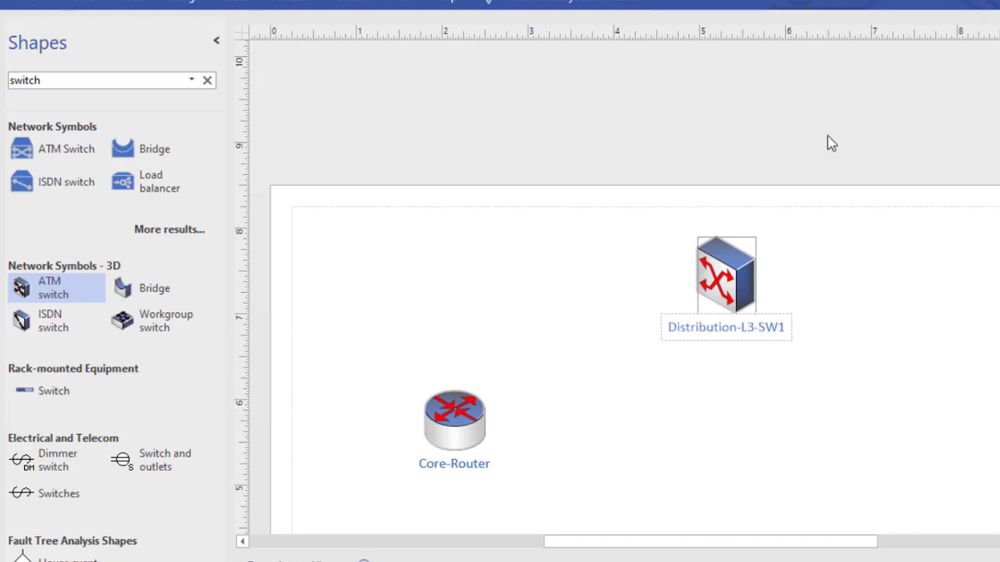
left_click(833, 288)
scroll(833, 288, "down", 2)
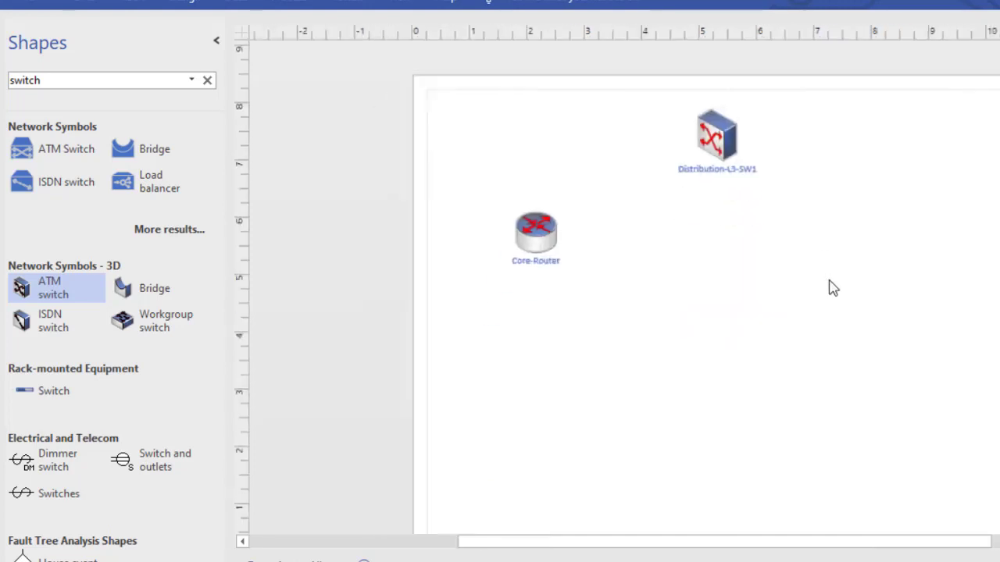
Copy the Distribution-L3-SW1 switch and place the duplicate below it, slightly lower than the Core-Router
left_click(718, 124)
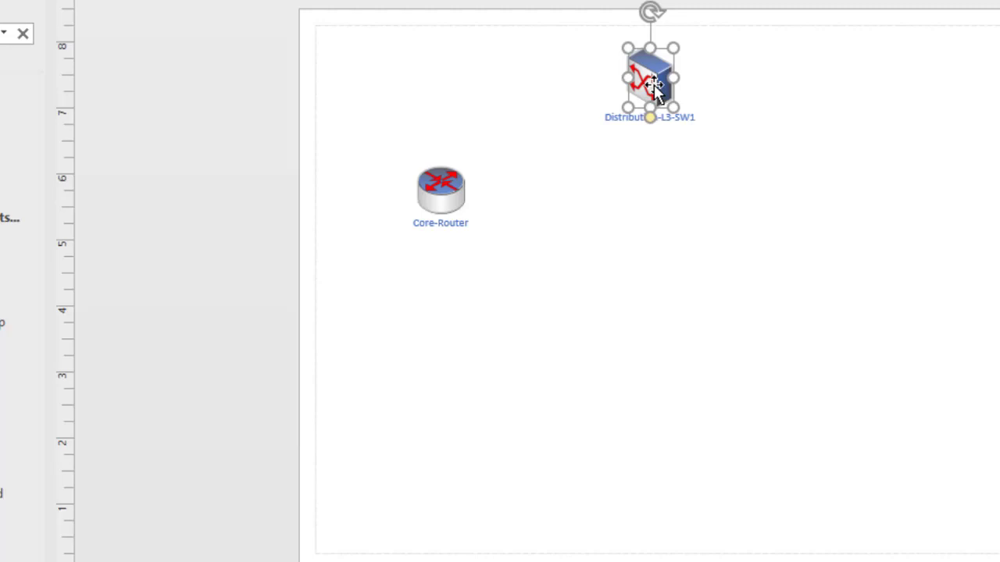
right_click(653, 85)
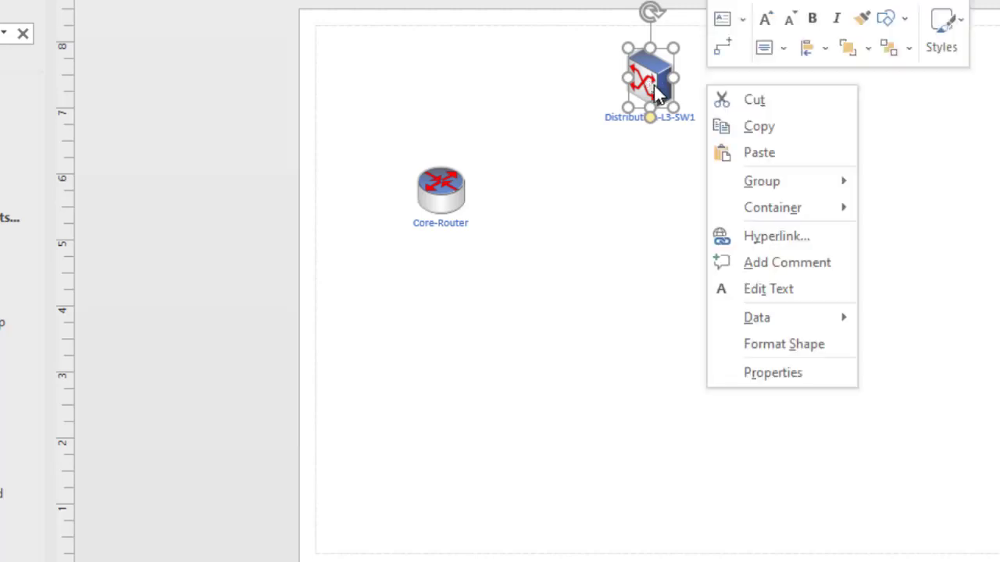
left_click(762, 130)
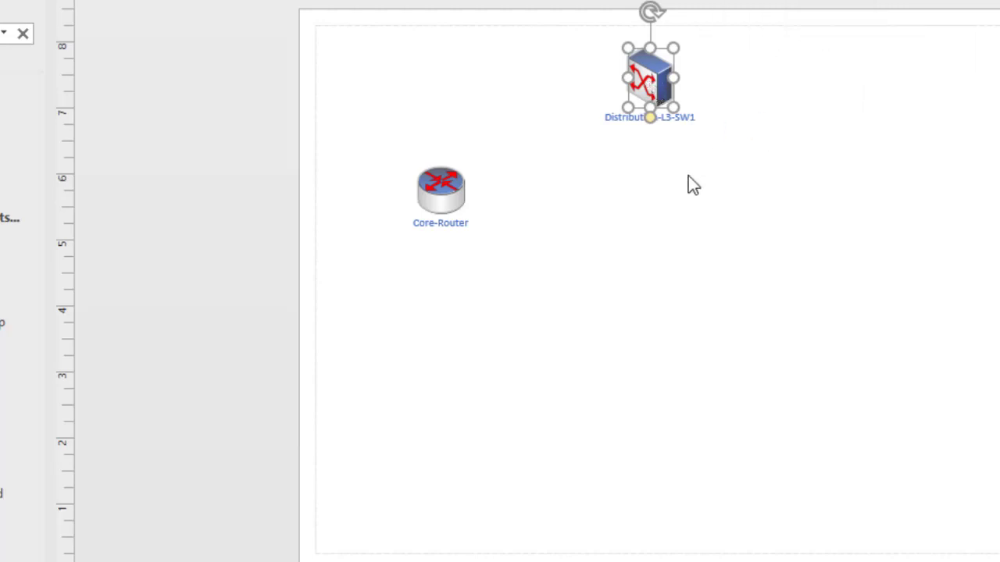
left_click(682, 206)
key("ctrl+v")
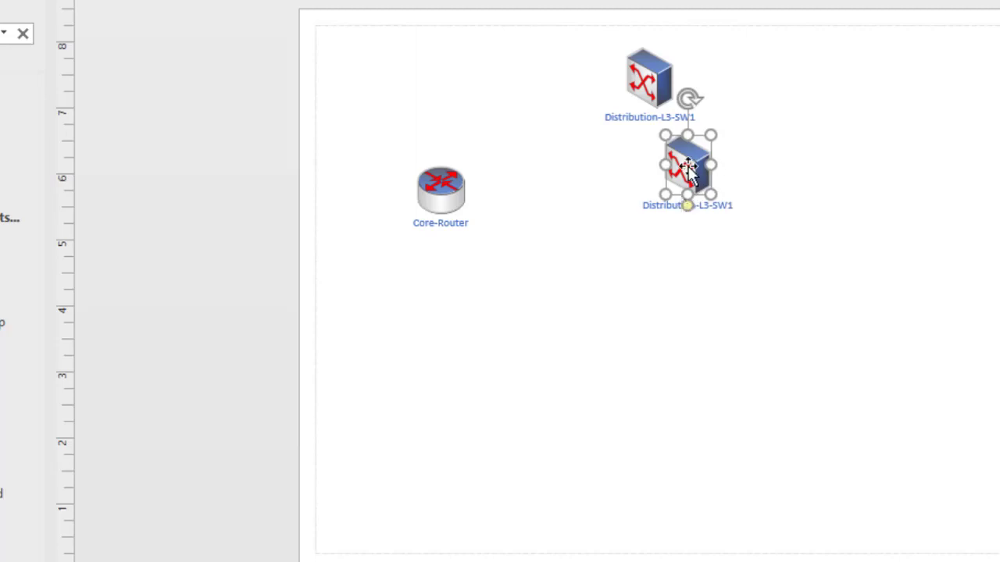
left_click_drag(683, 157, 666, 237)
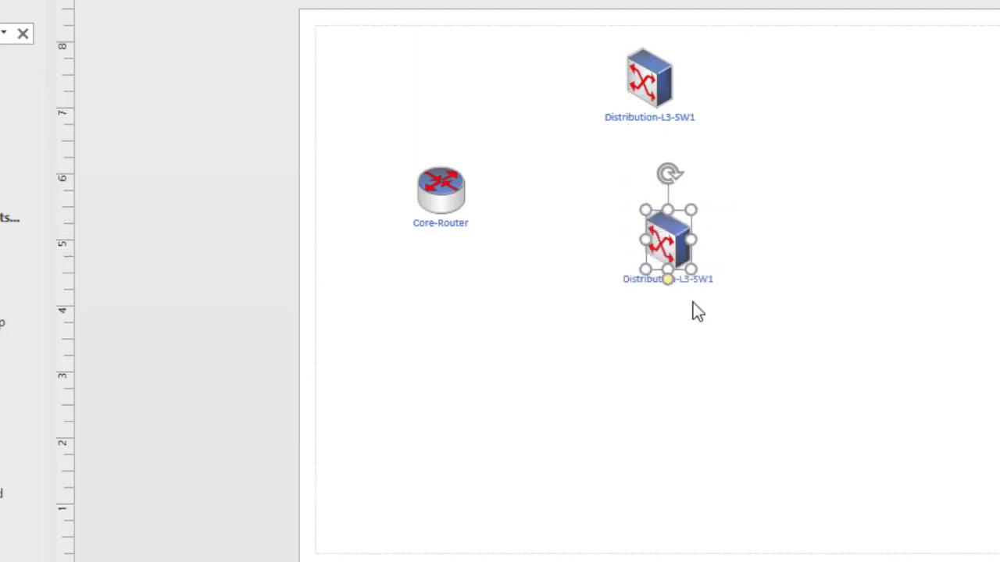
Rename the lower switch "Distribution-L3-SW2" and align Distribution-L3-SW1 vertically above it
double_click(705, 283)
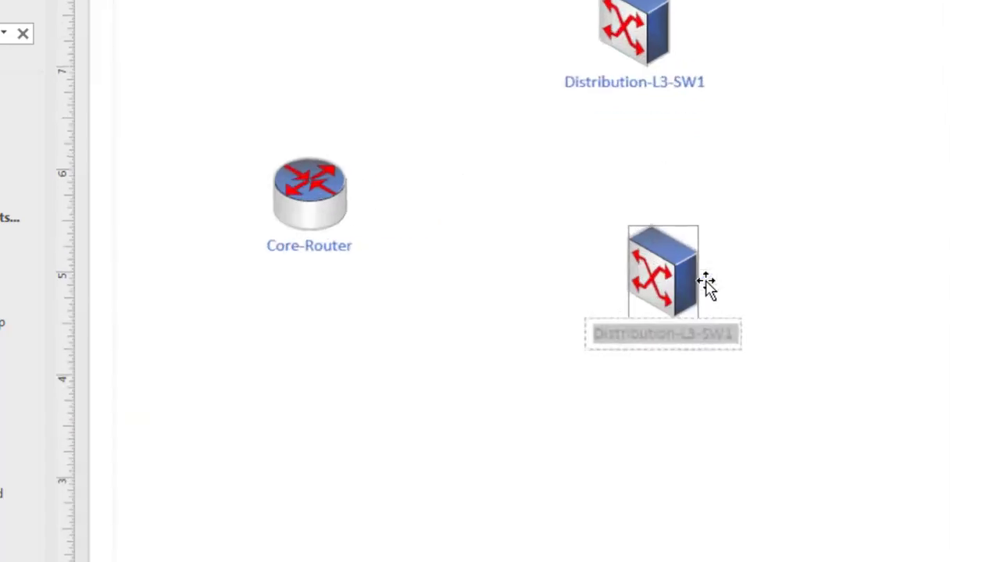
left_click(728, 339)
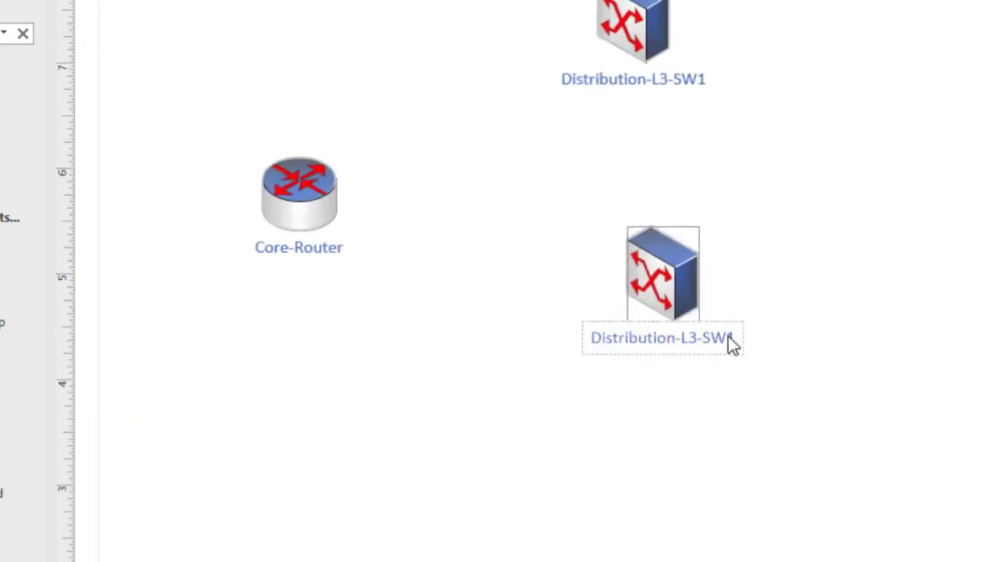
key("BackSpace")
type("2")
left_click(902, 262)
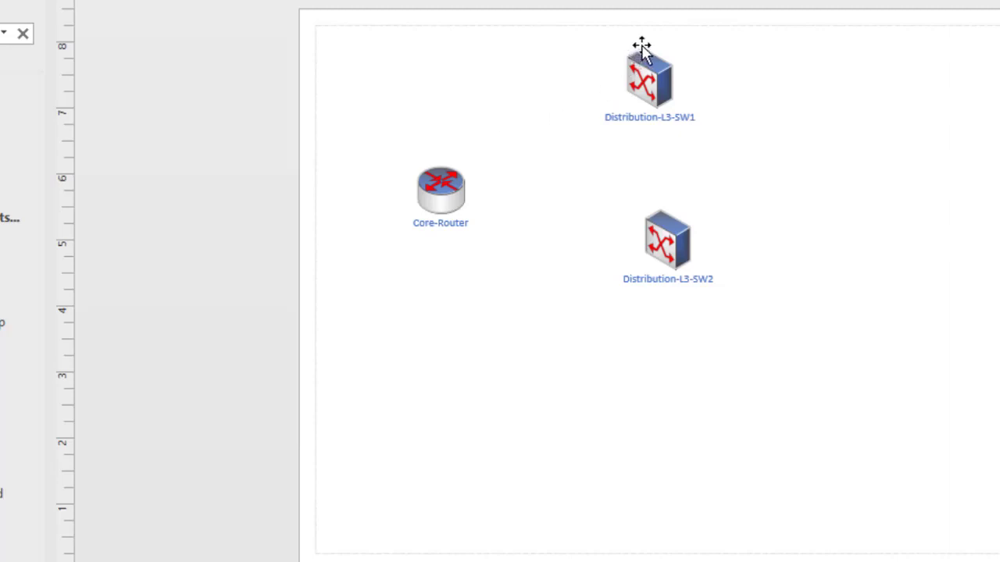
left_click_drag(643, 62, 659, 58)
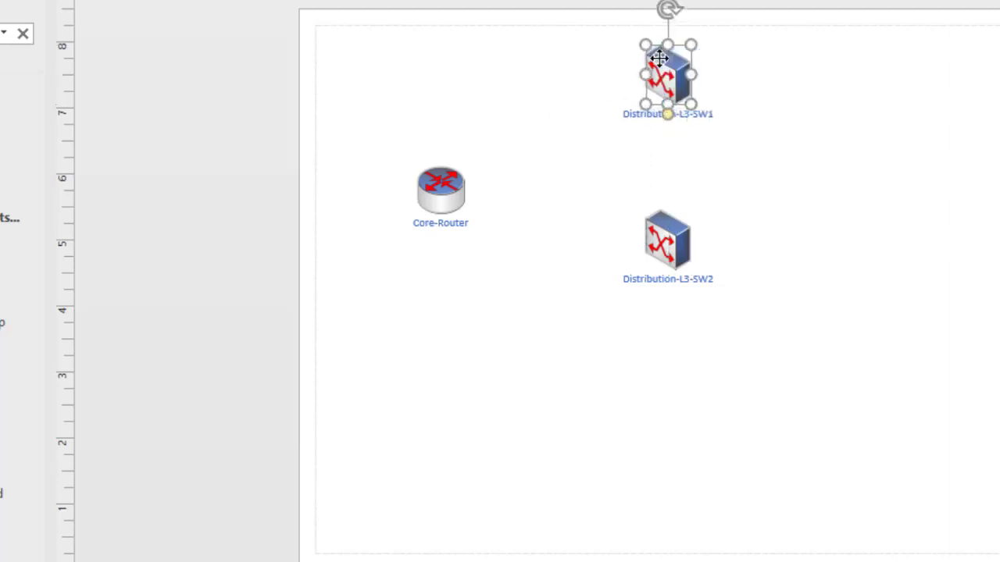
left_click(793, 162)
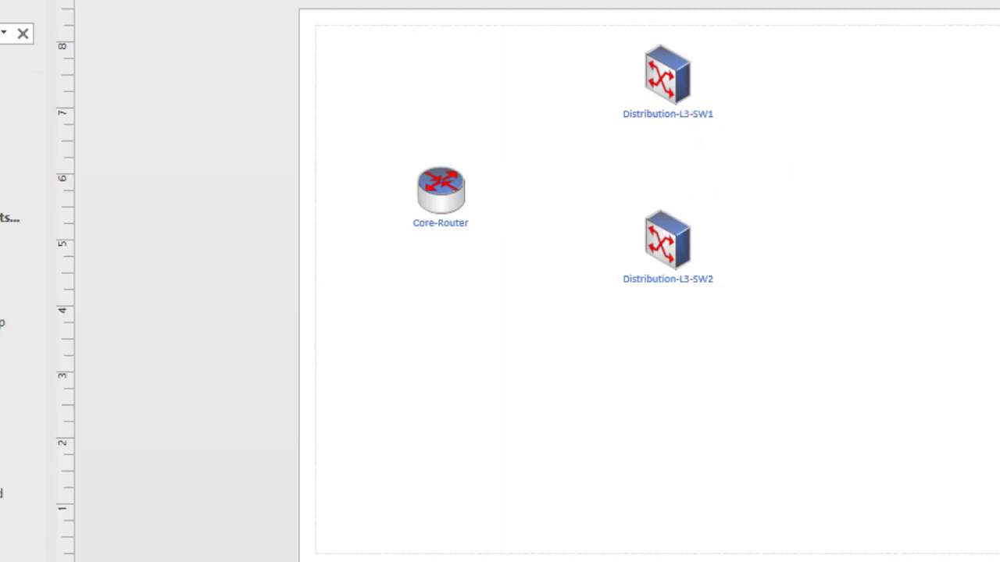
Check the department tables for the three floors in the Word project document and return to the Visio drawing
scroll(648, 285, "up", 3)
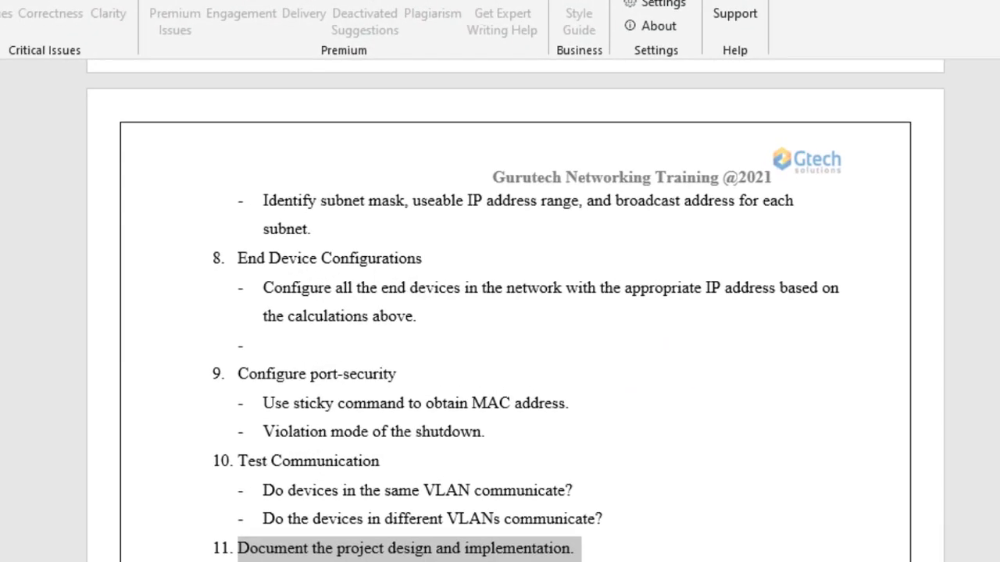
scroll(515, 312, "up", 15)
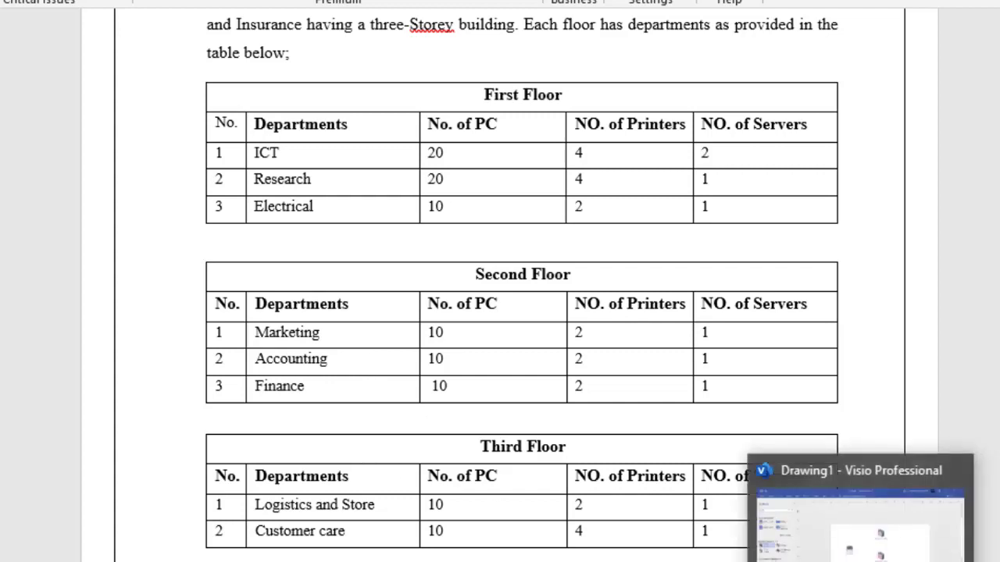
left_click(860, 561)
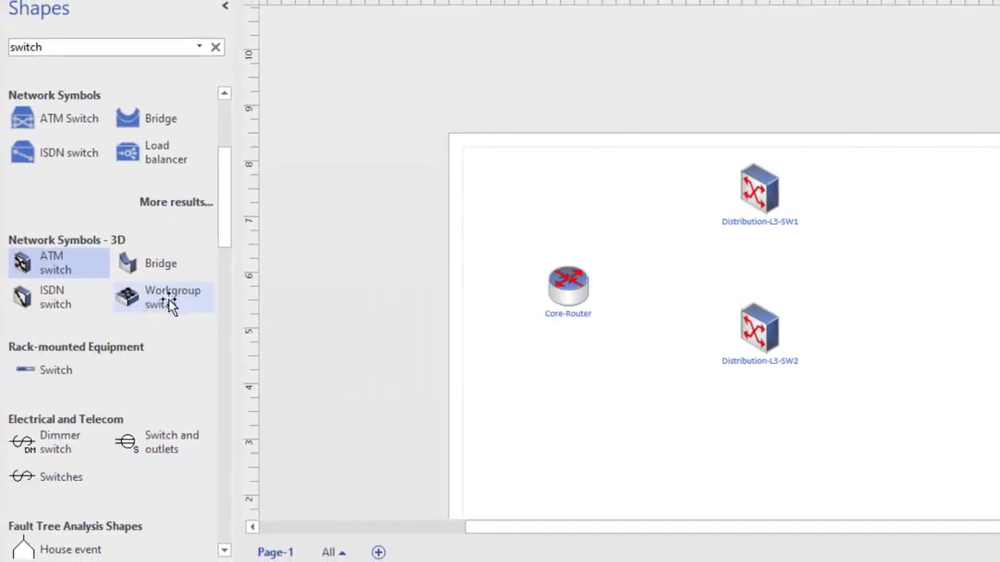
Add a 3D workgroup switch above and to the right of Distribution-L3-SW1 and label it "Access-SW1"
left_click_drag(174, 300, 961, 71)
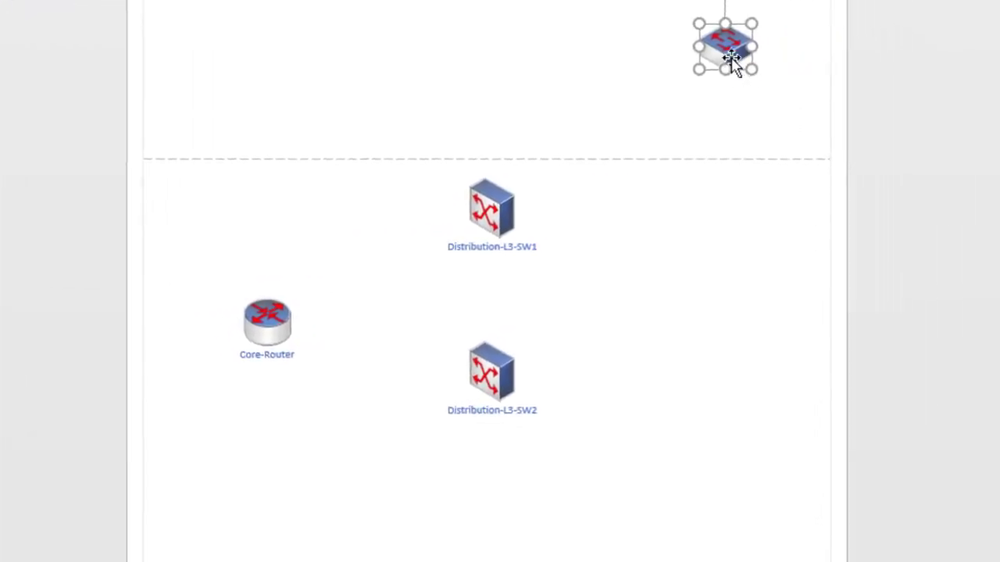
double_click(729, 63)
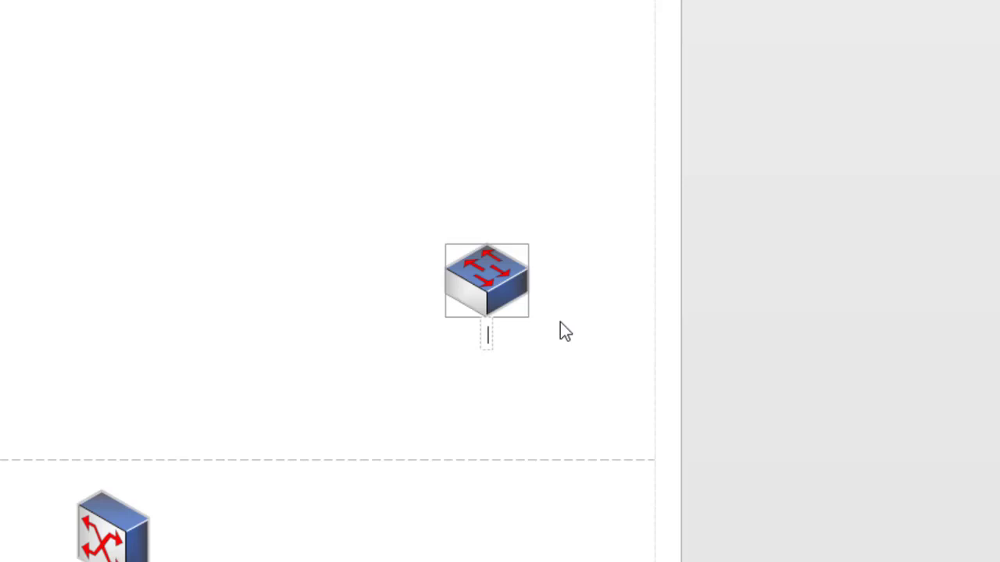
type("Access")
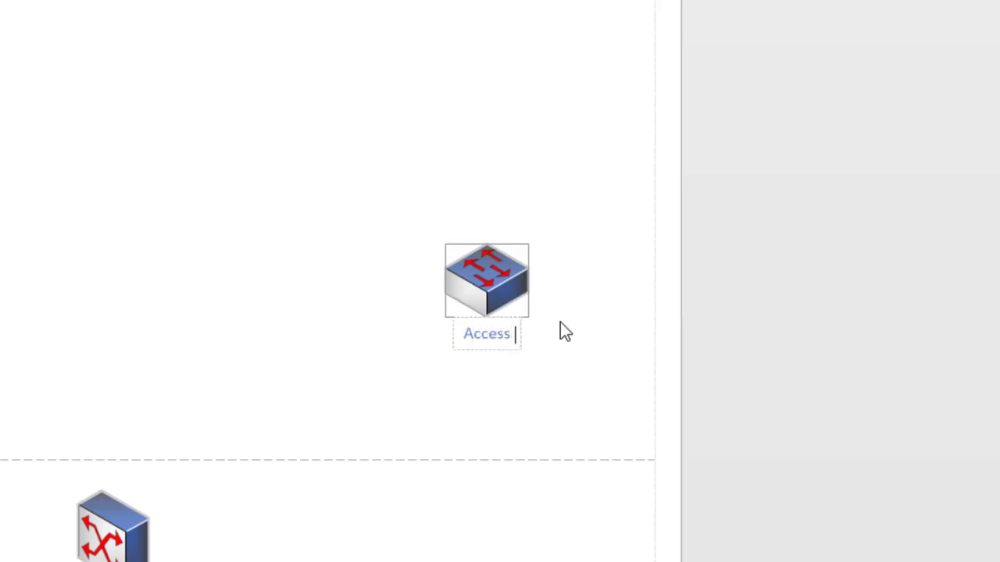
type("-")
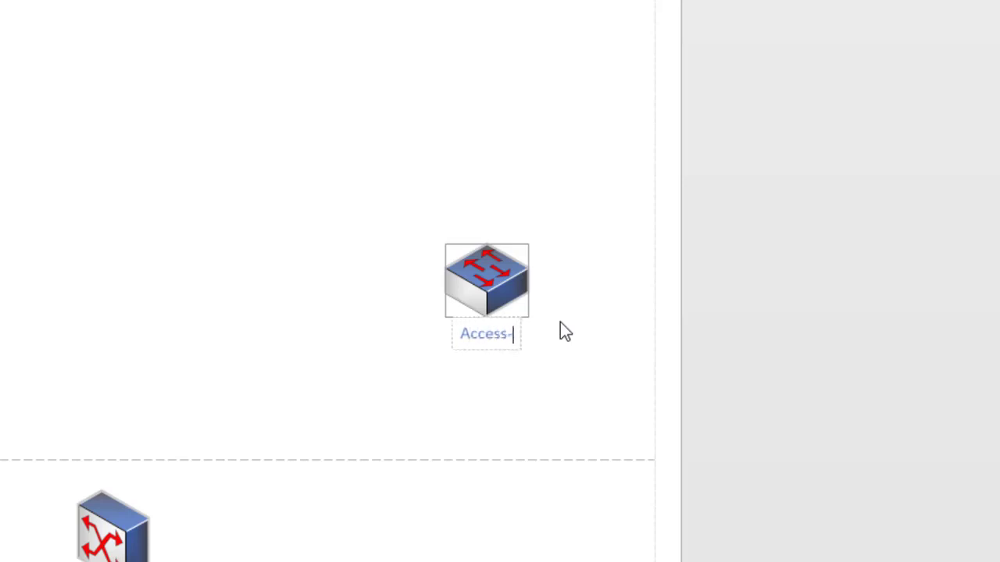
type("SW1")
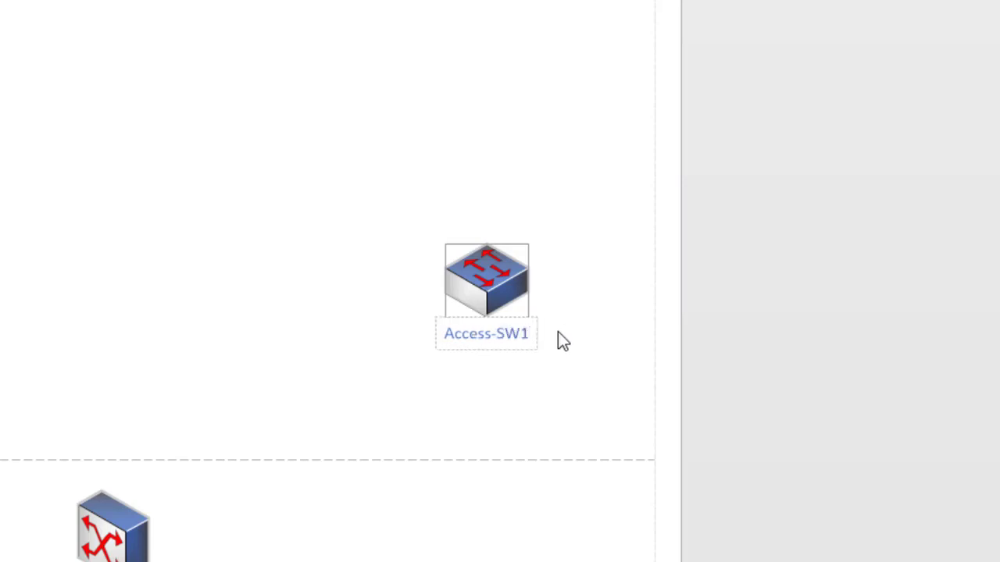
left_click(594, 375)
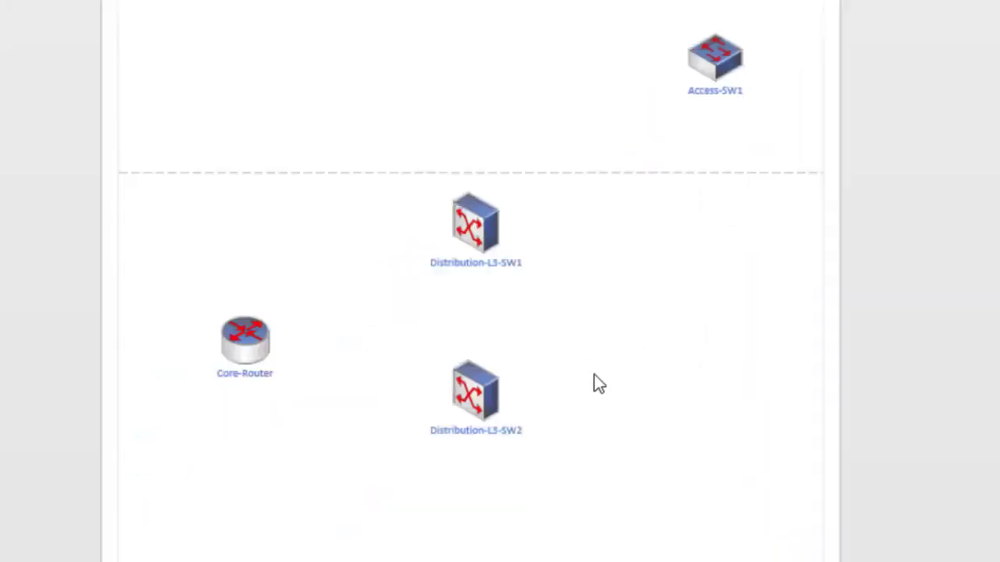
Copy Access-SW1, paste the duplicate directly below it and rename the copy "Access-SW2"
left_click(738, 51)
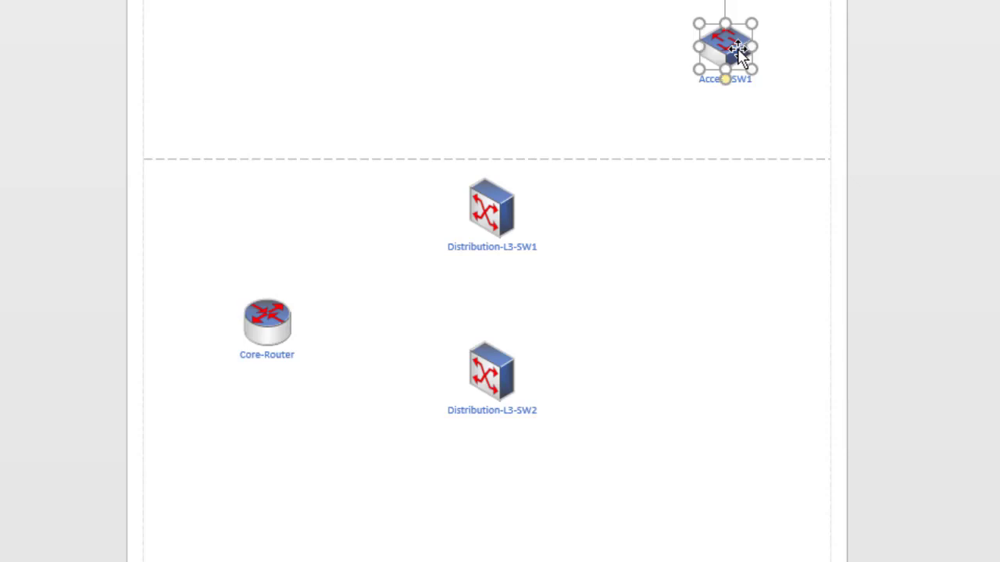
key("ctrl+c")
left_click(720, 147)
key("ctrl+v")
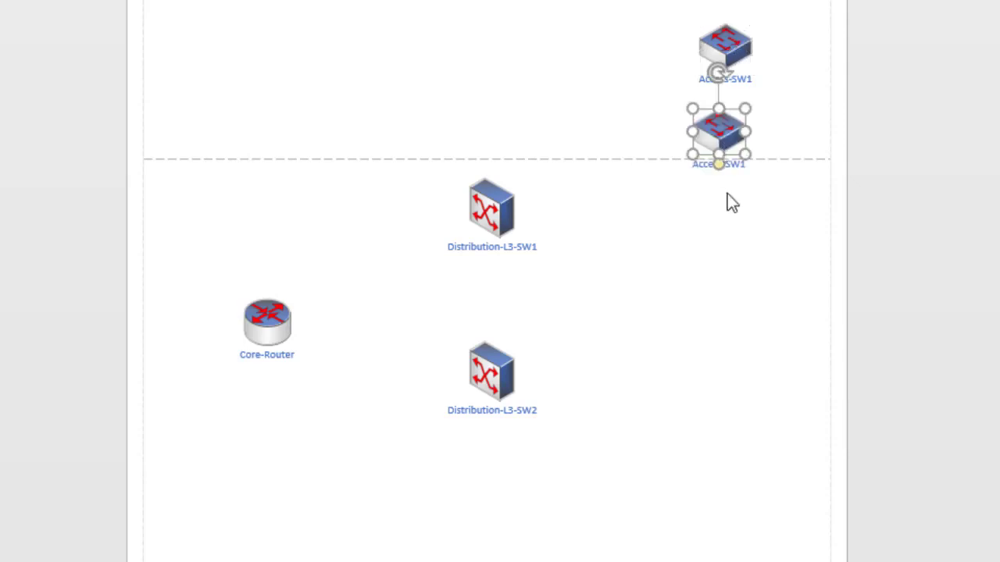
double_click(738, 172)
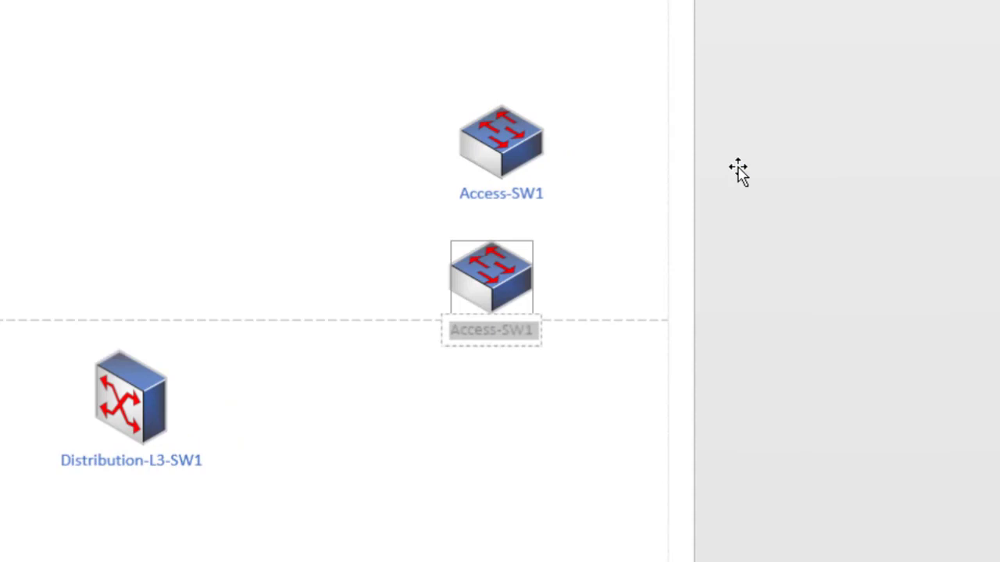
left_click(527, 346)
key("BackSpace")
type("2")
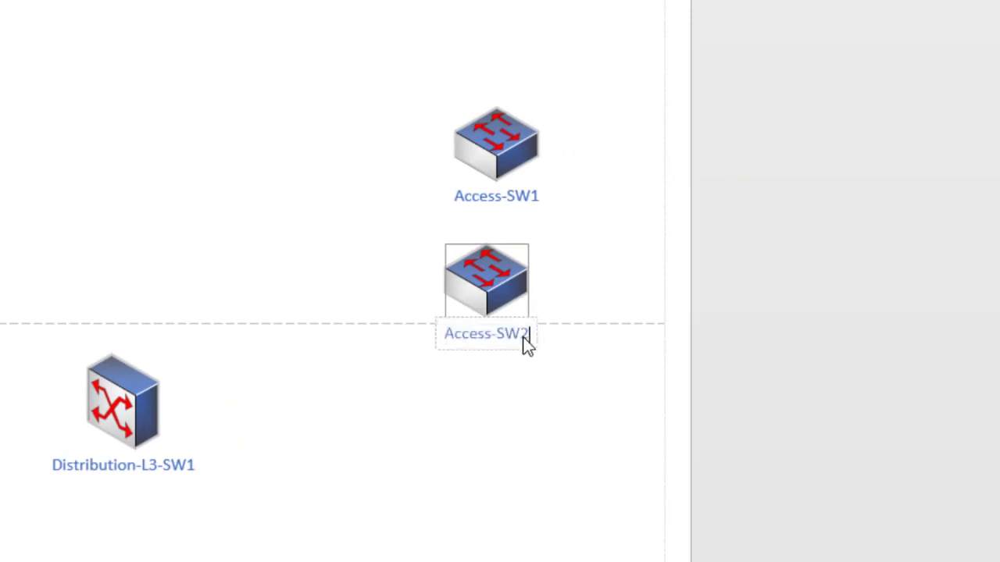
key("Escape")
scroll(547, 429, "down", 3)
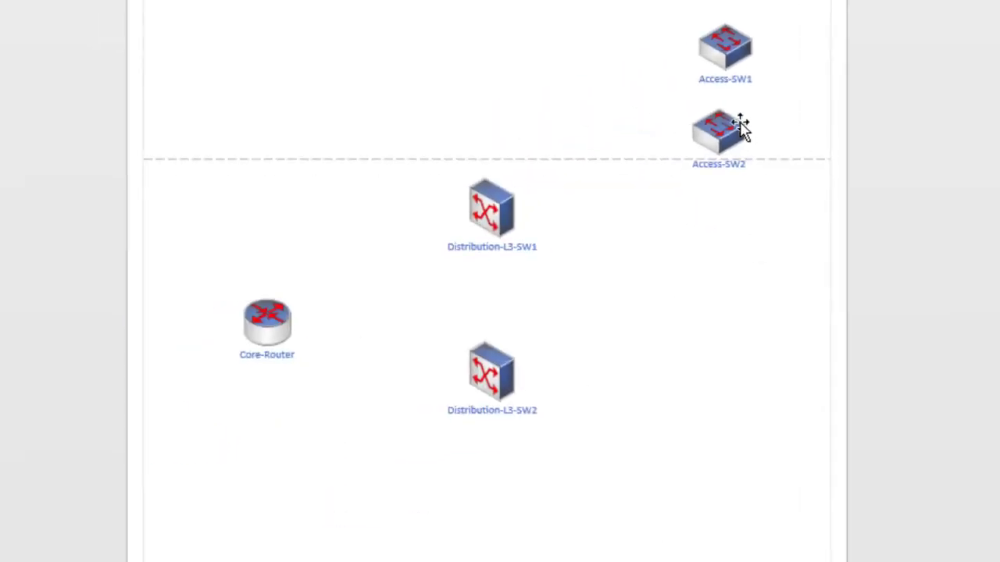
Shift Access-SW1 and Access-SW2 closer to the page's right margin, keeping Access-SW2 just below Access-SW1
left_click_drag(720, 155, 759, 139)
left_click_drag(726, 46, 743, 57)
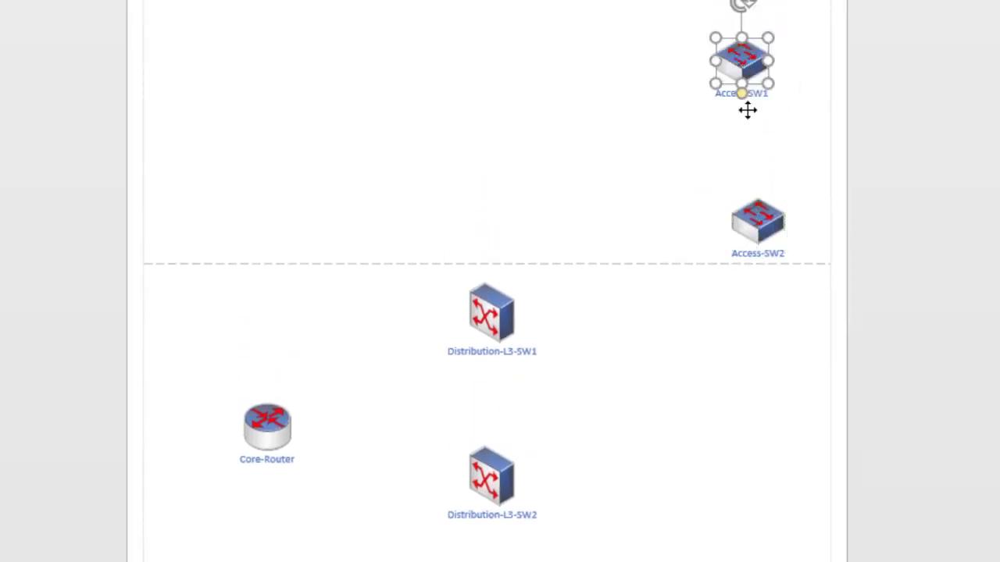
left_click_drag(756, 220, 755, 152)
Paste another access switch, align it and Access-SW2 in a column under Access-SW1, and rename the new copy "Access-SW3"
left_click(766, 229)
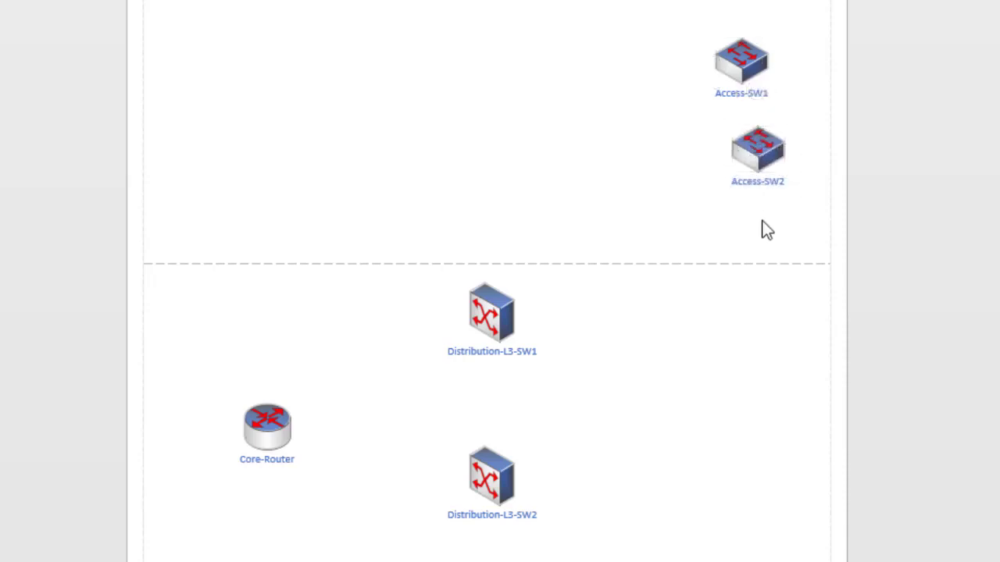
key("ctrl+v")
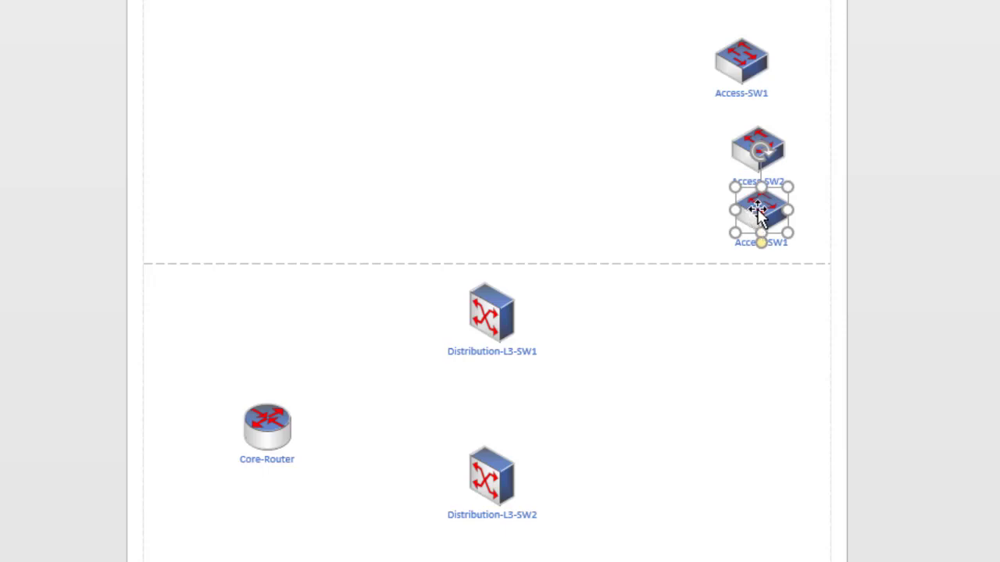
left_click_drag(770, 139, 754, 123)
left_click_drag(773, 206, 753, 198)
double_click(761, 234)
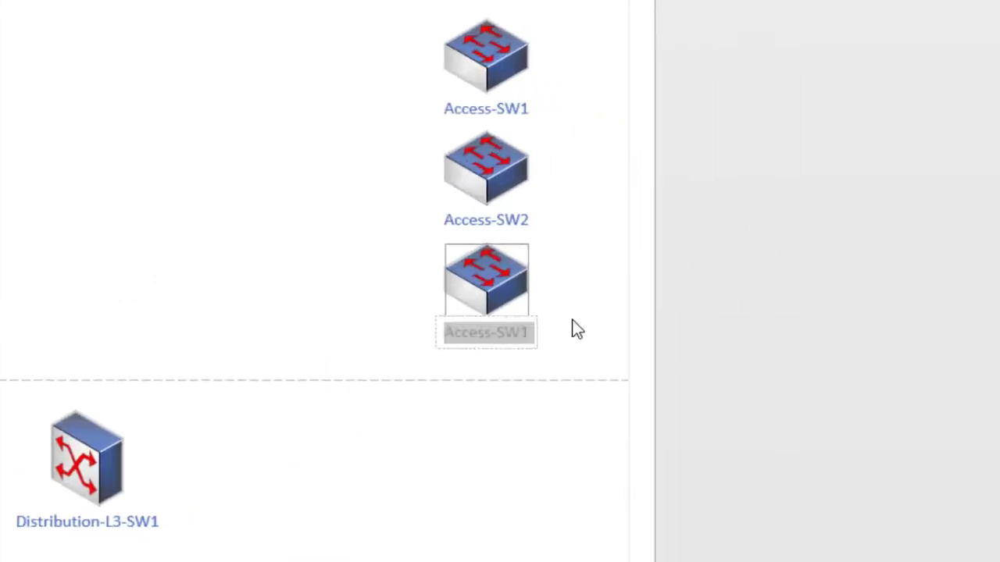
left_click(519, 332)
key("BackSpace")
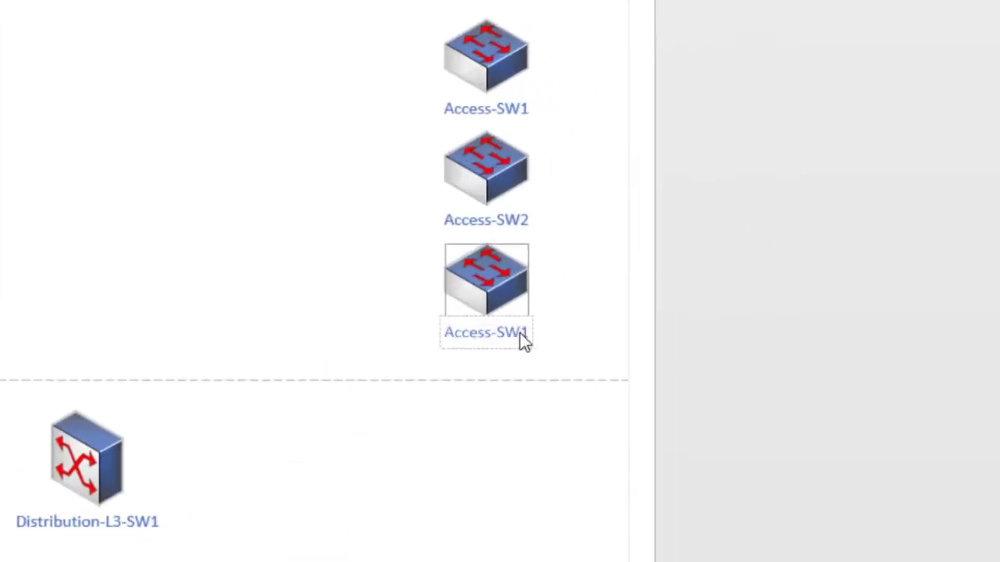
type("3")
left_click(545, 449)
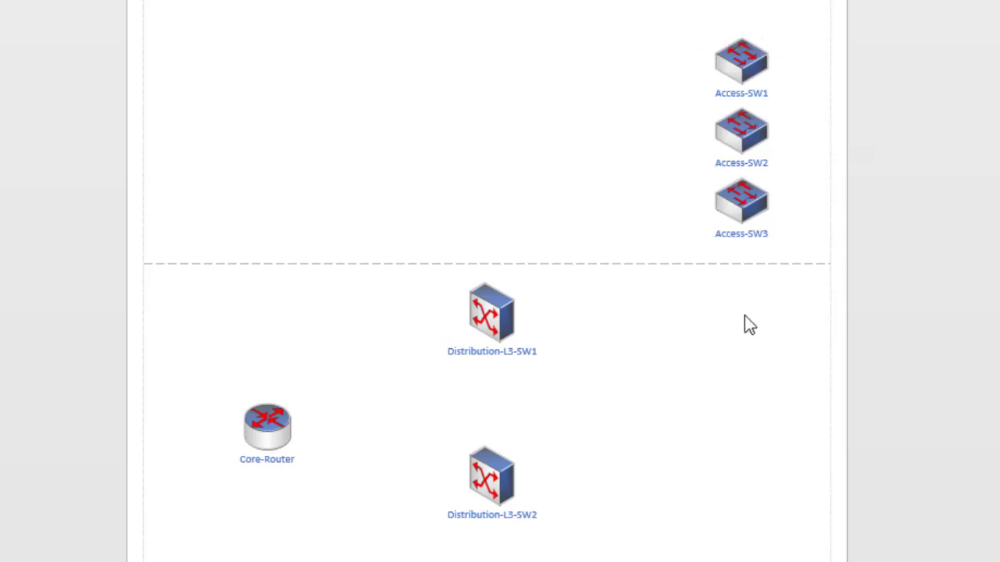
Paste three more copies of the access switch and stack them in the same column below Access-SW3
key("ctrl+v")
key("ctrl+v")
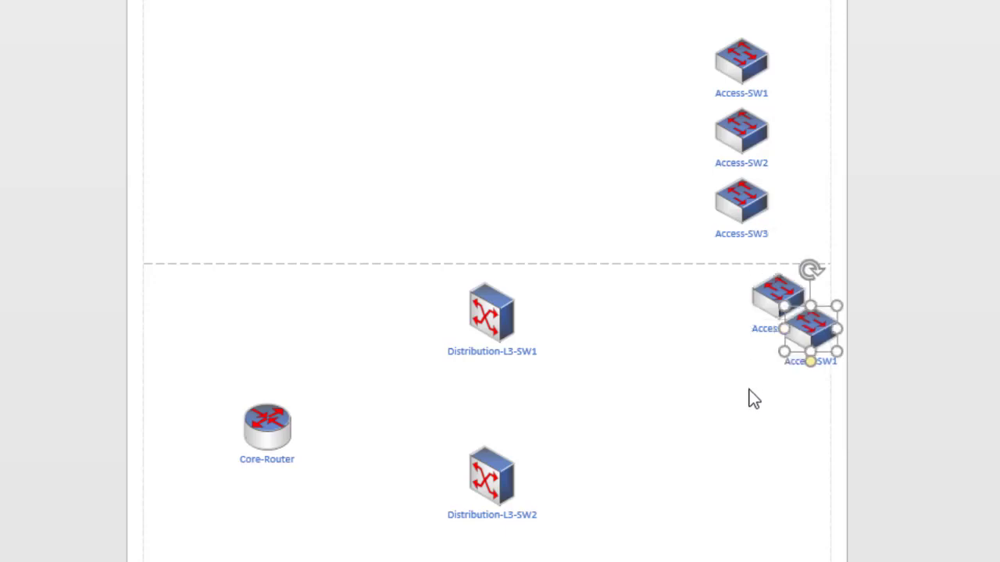
key("ctrl+v")
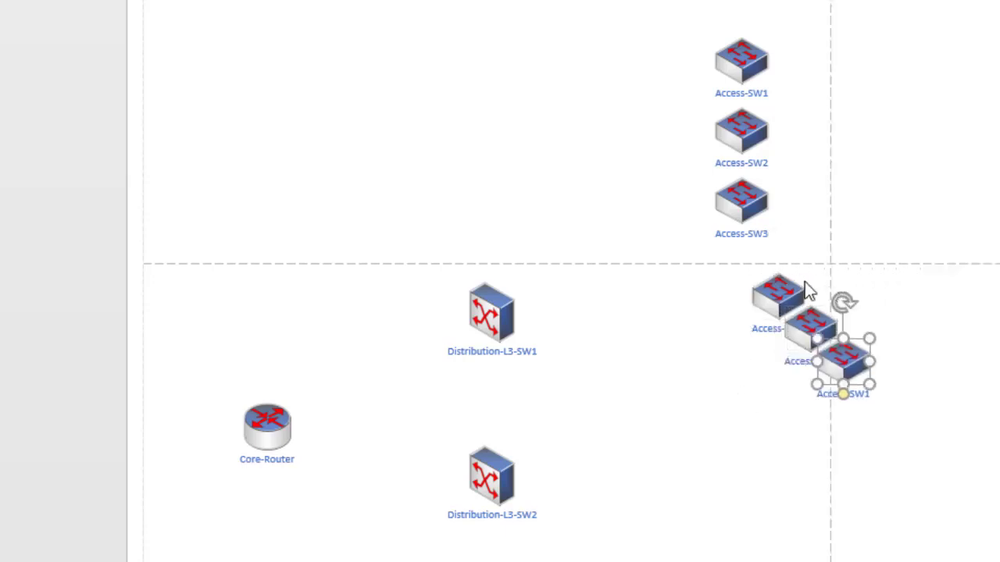
left_click_drag(772, 287, 748, 290)
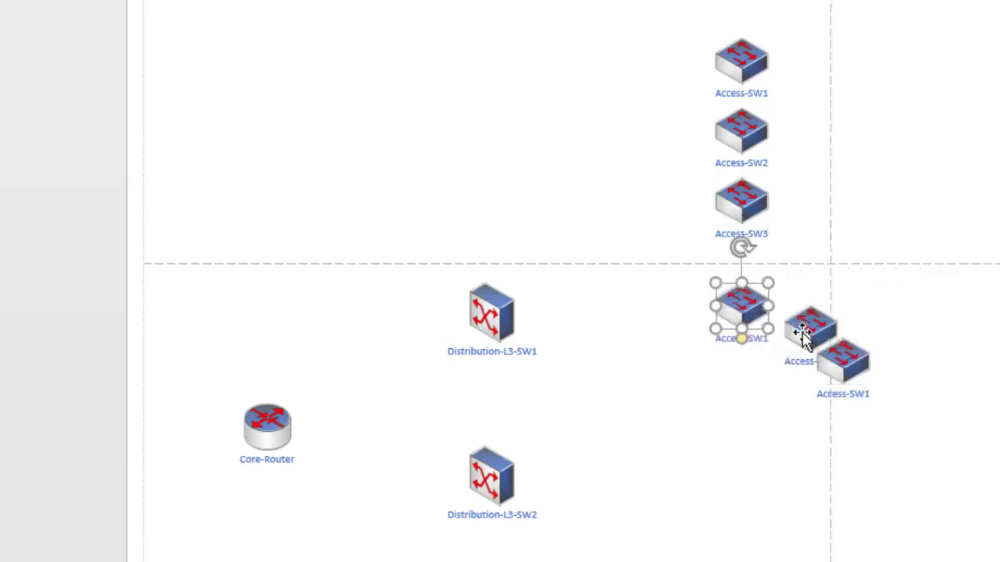
left_click_drag(800, 334, 741, 383)
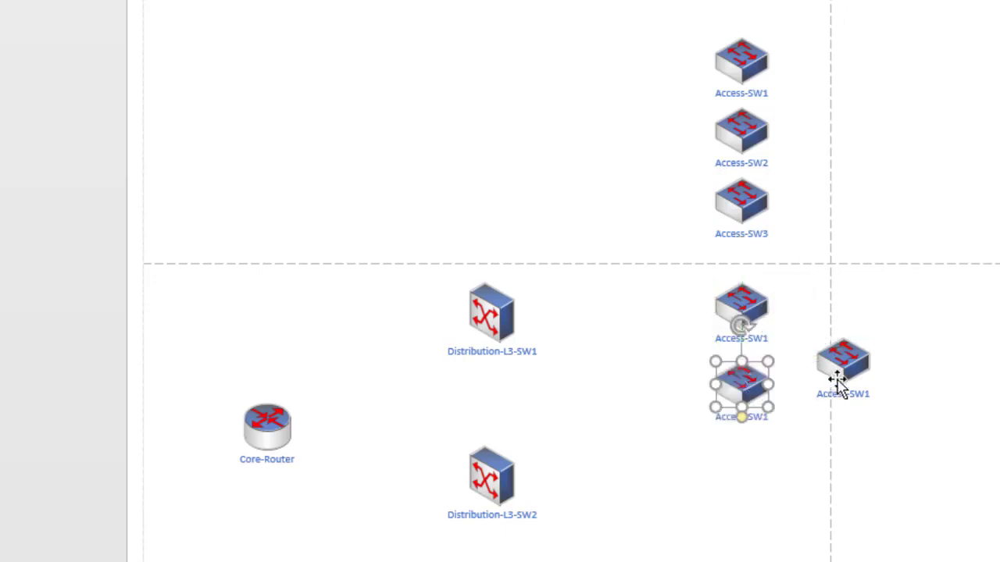
left_click_drag(836, 381, 737, 491)
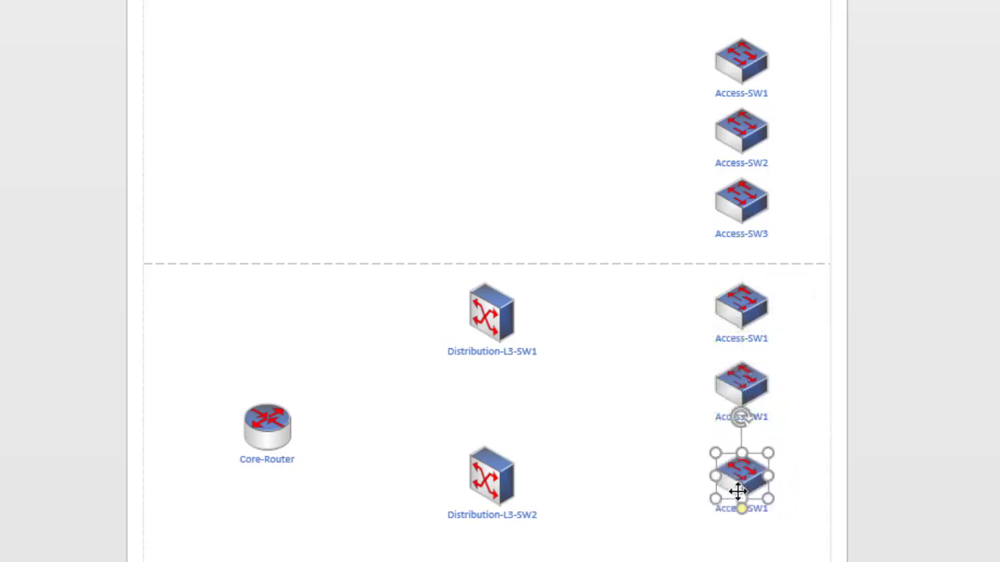
Rename the upper two of the three new access switch copies "Access-SW4" and "Access-SW5"
left_click_drag(755, 345, 755, 346)
double_click(755, 346)
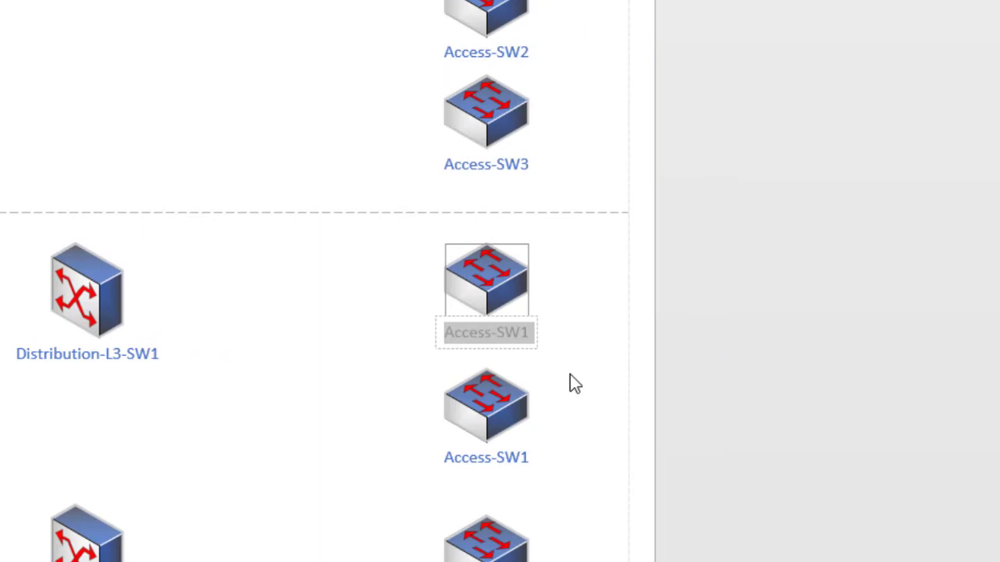
left_click(524, 334)
key("BackSpace")
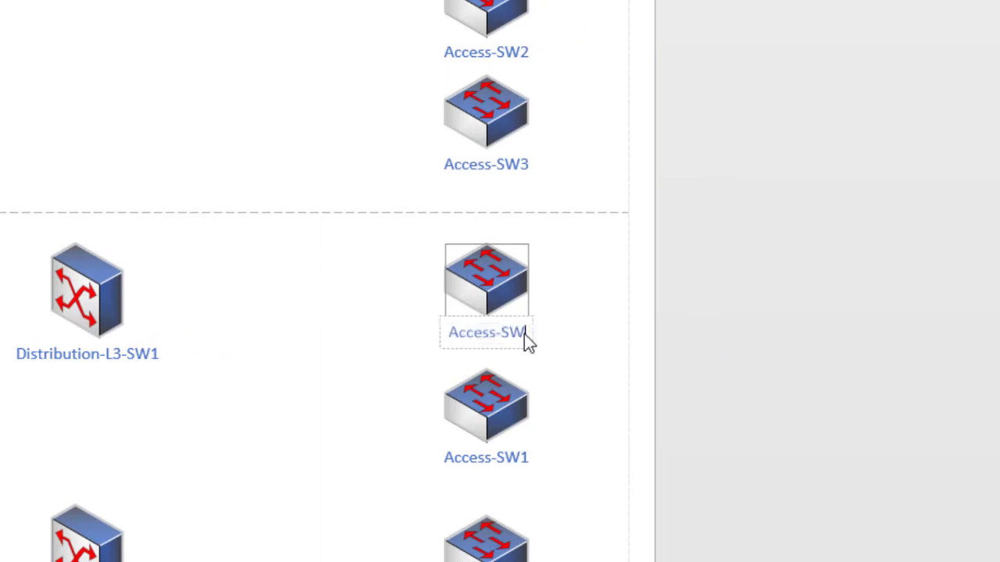
type("4")
double_click(516, 460)
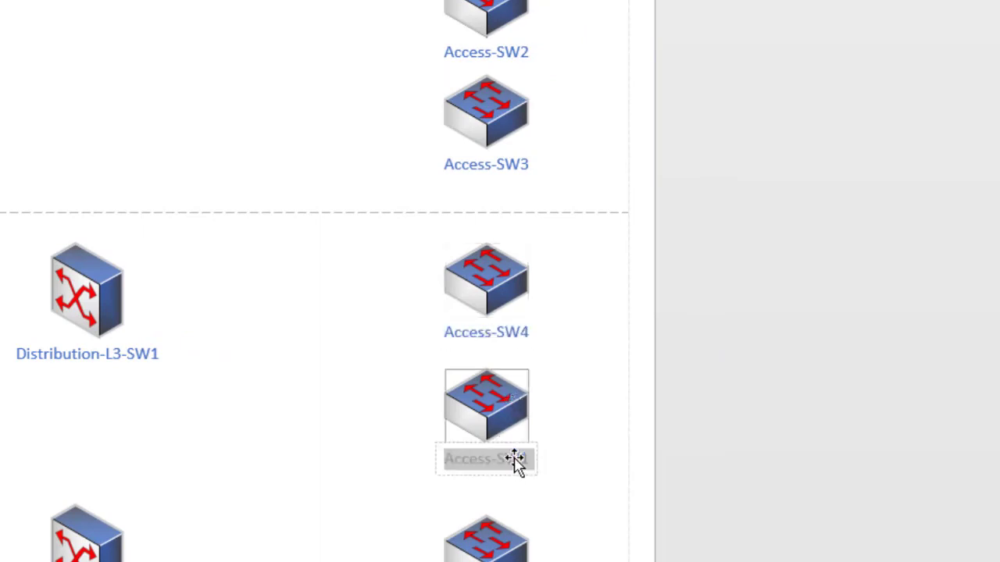
left_click(519, 458)
key("BackSpace")
type("5")
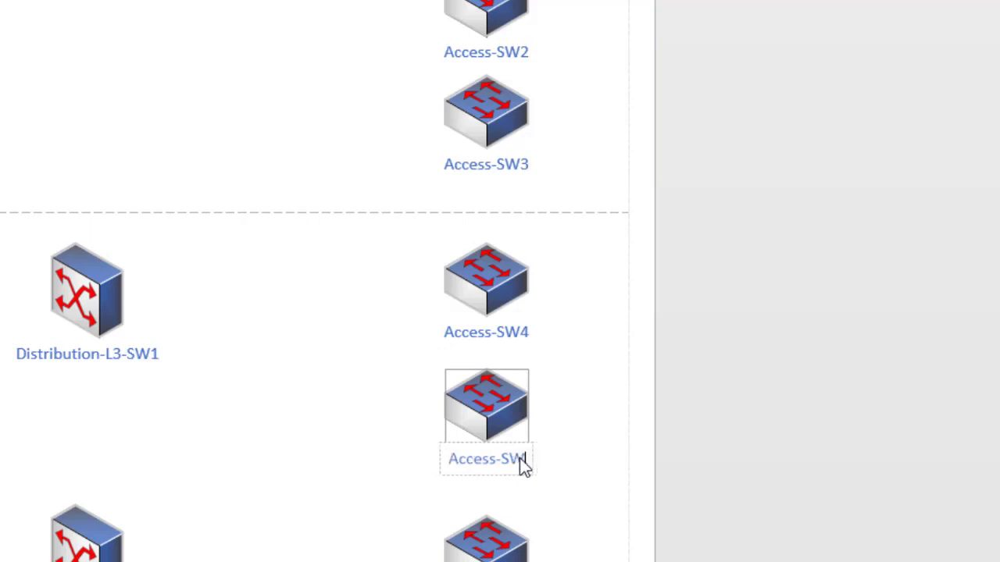
Rename the lowest access switch in the column "Access-SW6"
double_click(485, 544)
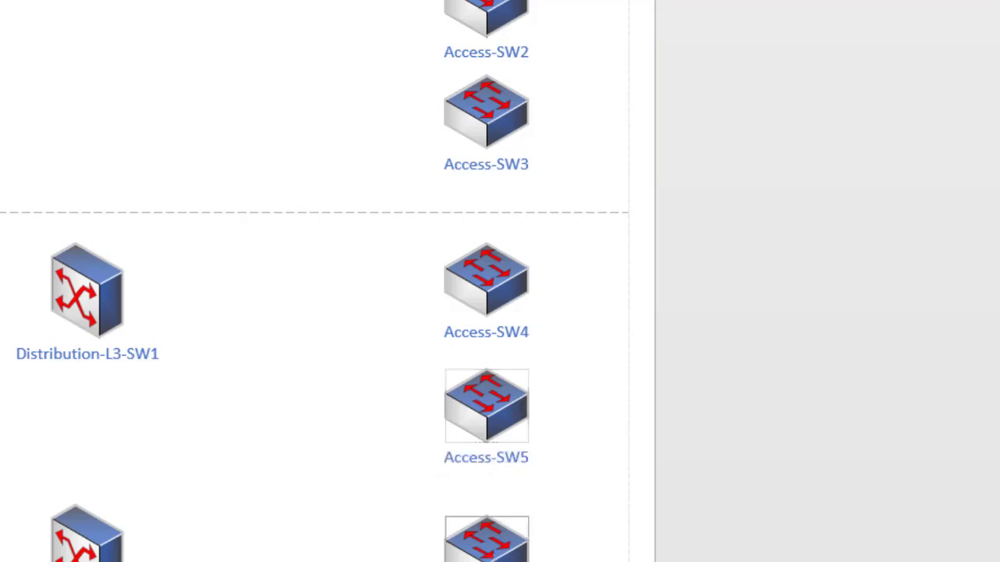
left_click(523, 559)
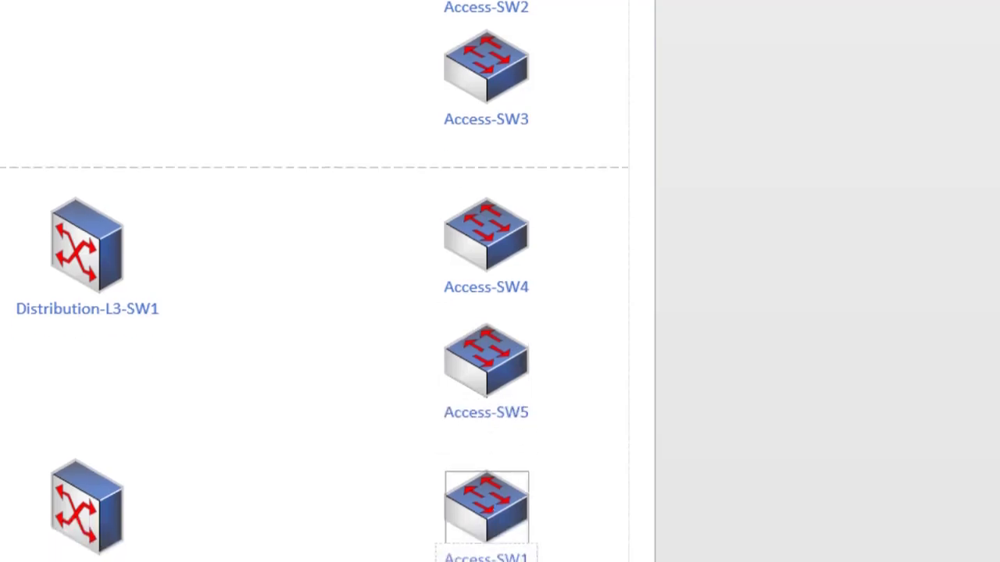
key("BackSpace")
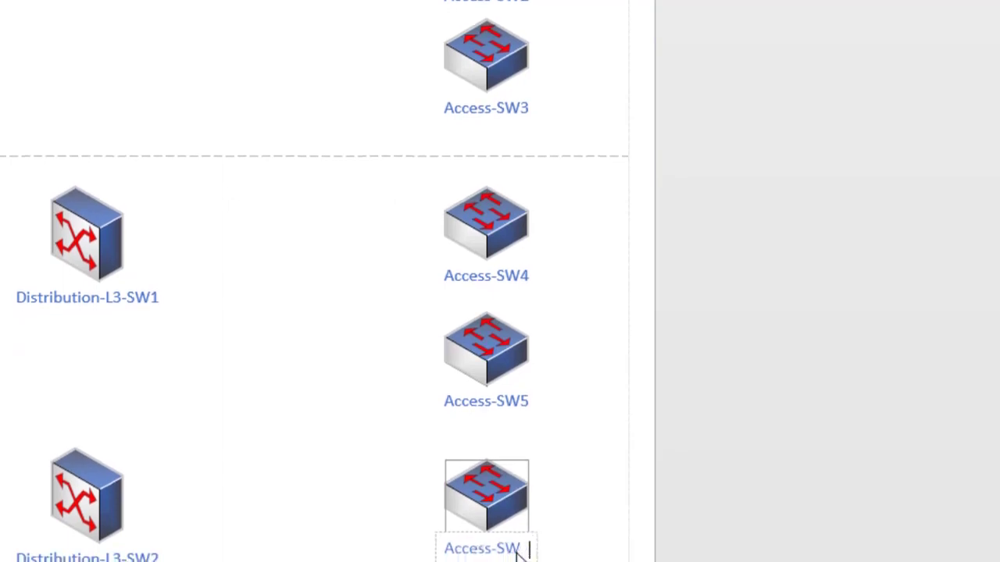
type("6")
left_click(604, 502)
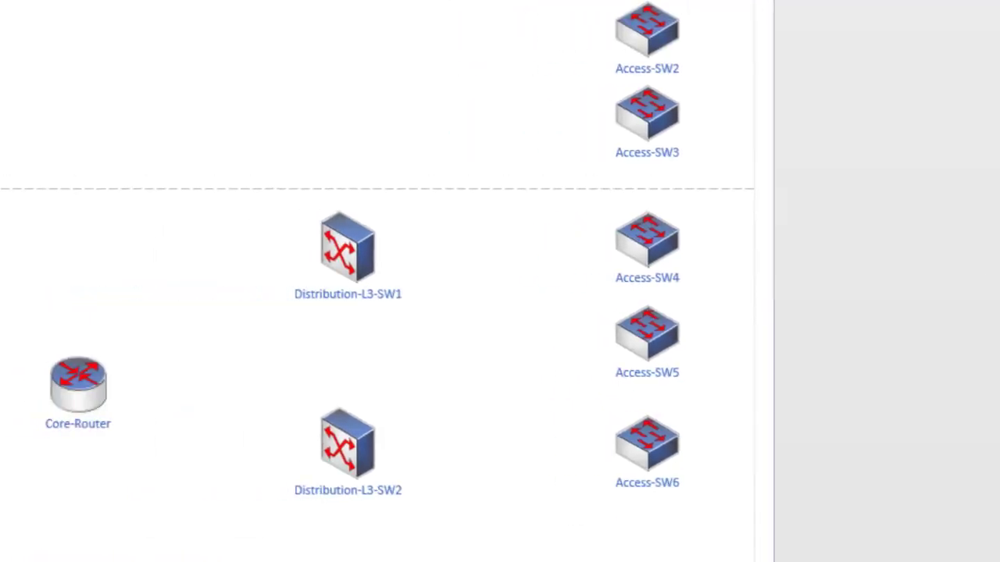
Move Access-SW5 and Access-SW6 up so they sit closely spaced beneath Access-SW4
scroll(500, 281, "down", 2)
scroll(500, 281, "up", 3)
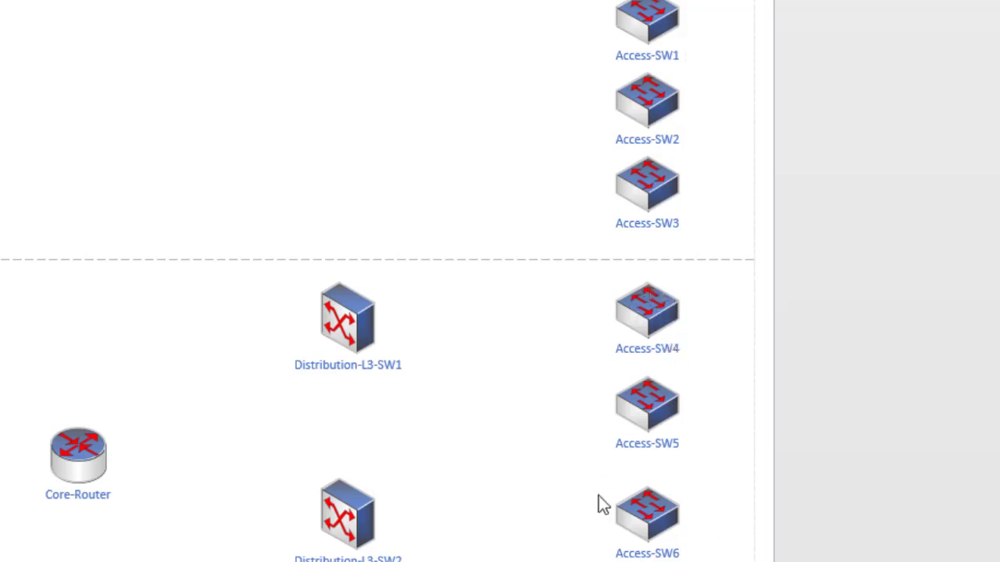
left_click_drag(647, 410, 648, 403)
left_click_drag(648, 526, 657, 482)
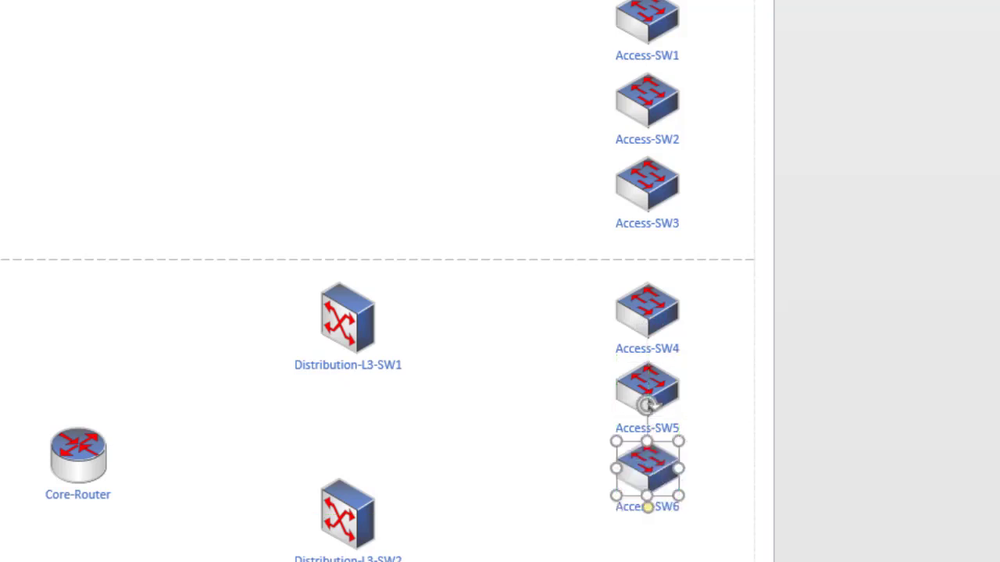
Paste two more copies of the access switch and place them one below the other in the column beneath Access-SW6
scroll(687, 398, "down", 3)
left_click(645, 404)
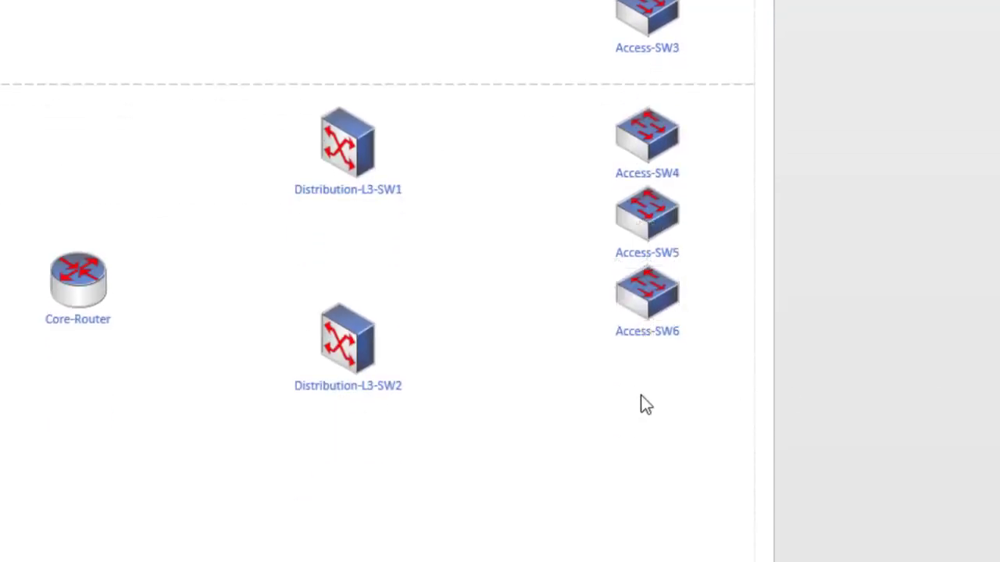
key("ctrl+v")
key("ctrl+v")
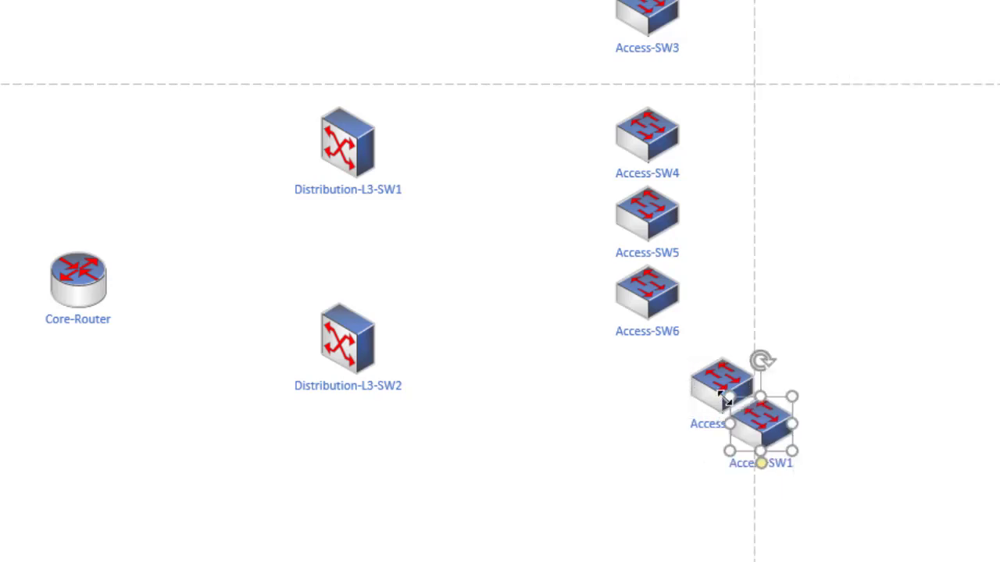
left_click_drag(722, 396, 648, 418)
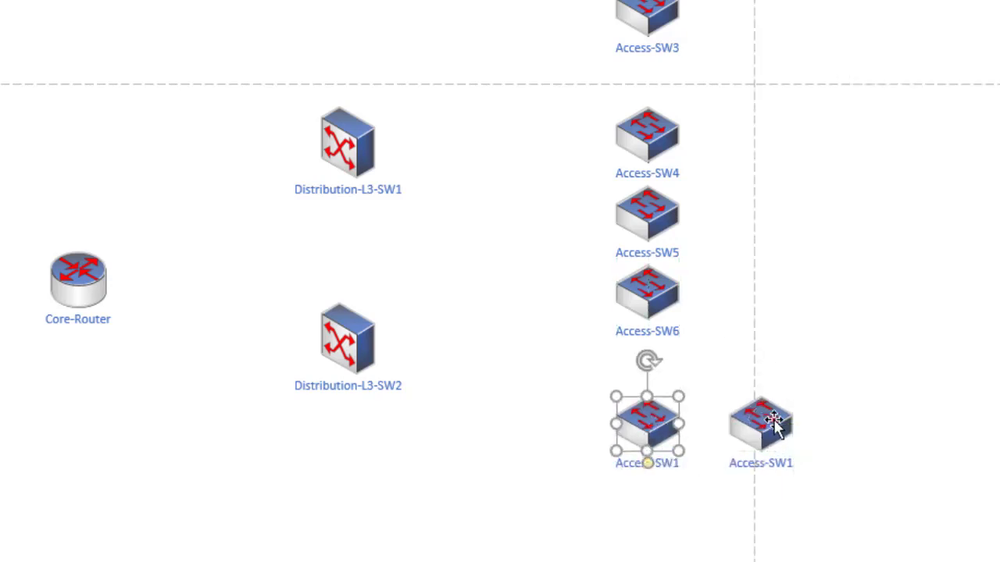
left_click_drag(773, 422, 664, 530)
Rename the two new access switch copies "Access-SW7" and "Access-SW8", from the upper one down
double_click(670, 457)
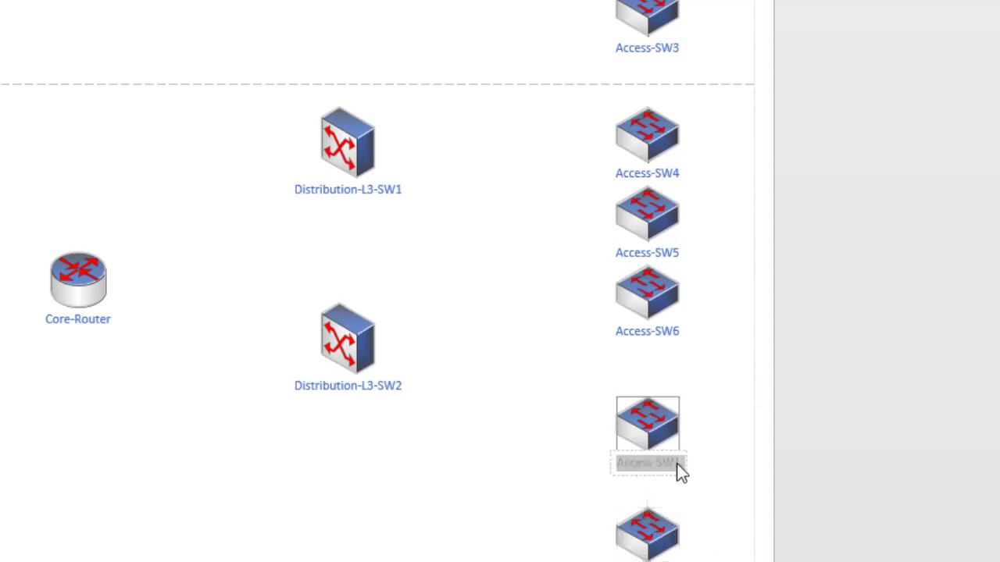
left_click(676, 463)
key("BackSpace")
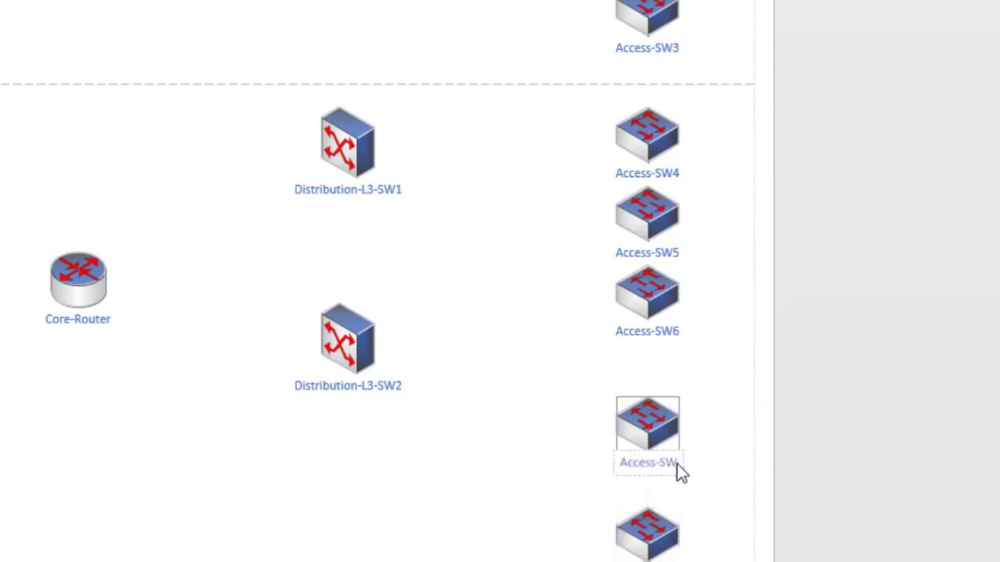
type("7")
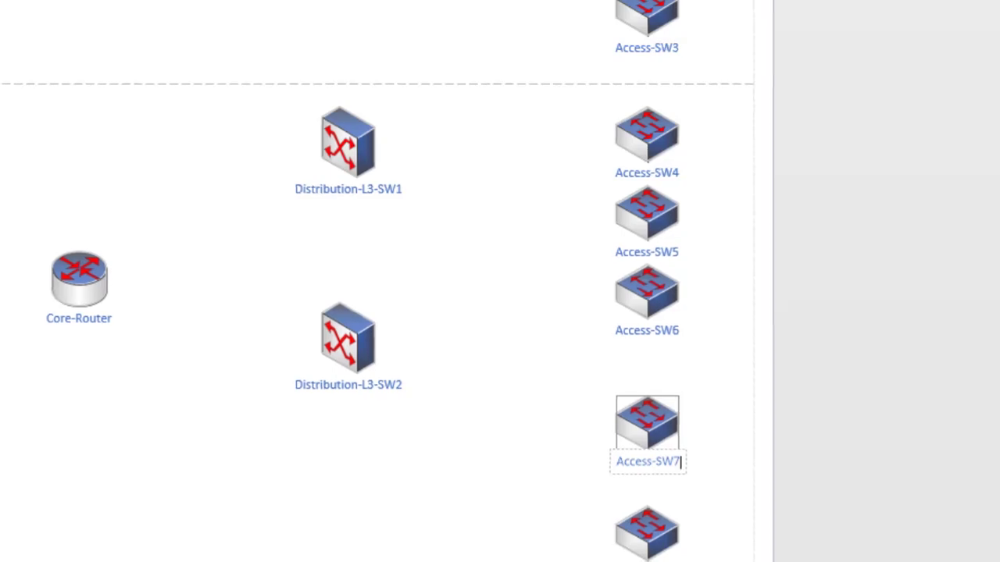
double_click(670, 551)
left_click(673, 540)
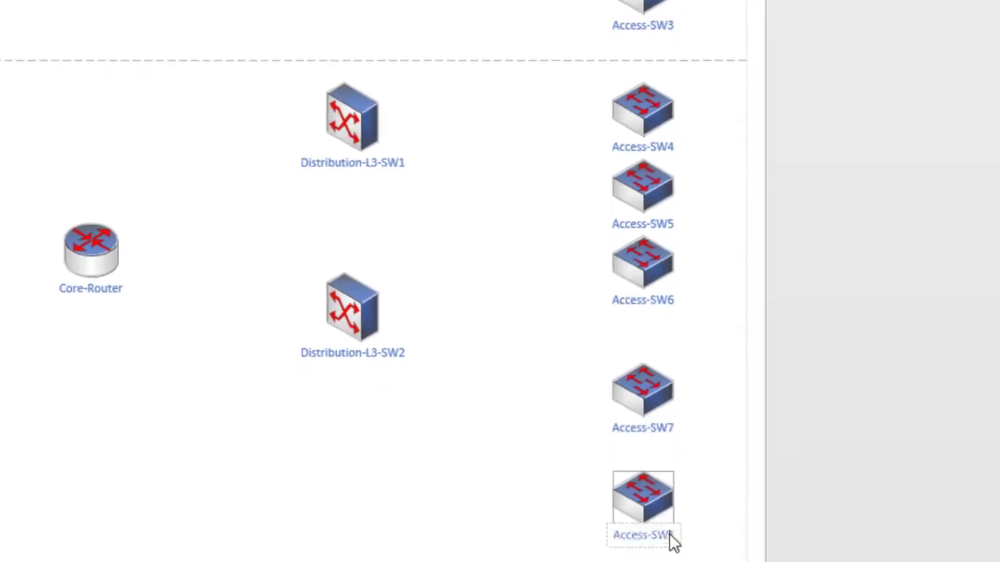
key("BackSpace")
type("8")
left_click(736, 425)
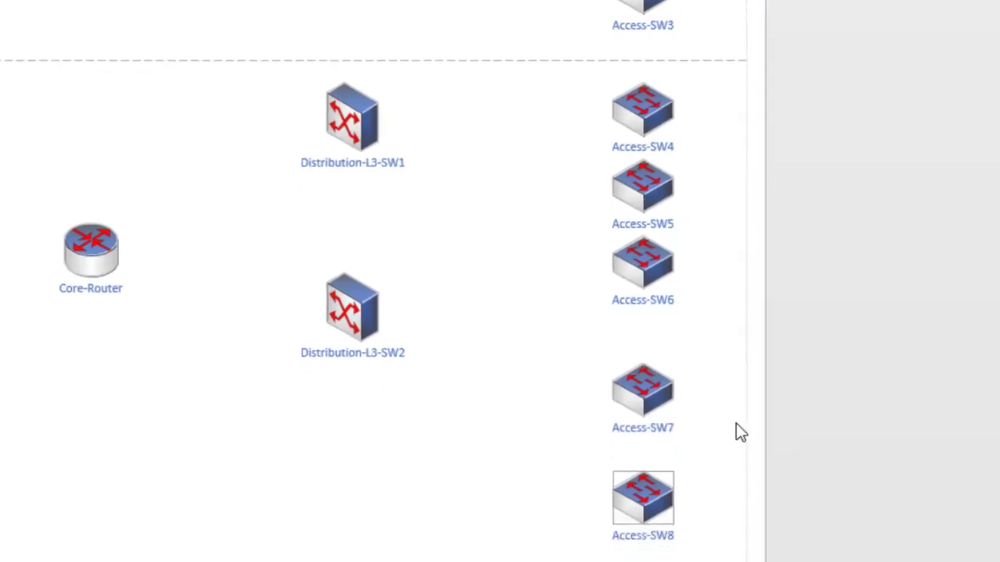
Switch to the Word project document and review the floor department tables and the hierarchical design and redundancy requirements
scroll(340, 282, "up", 5)
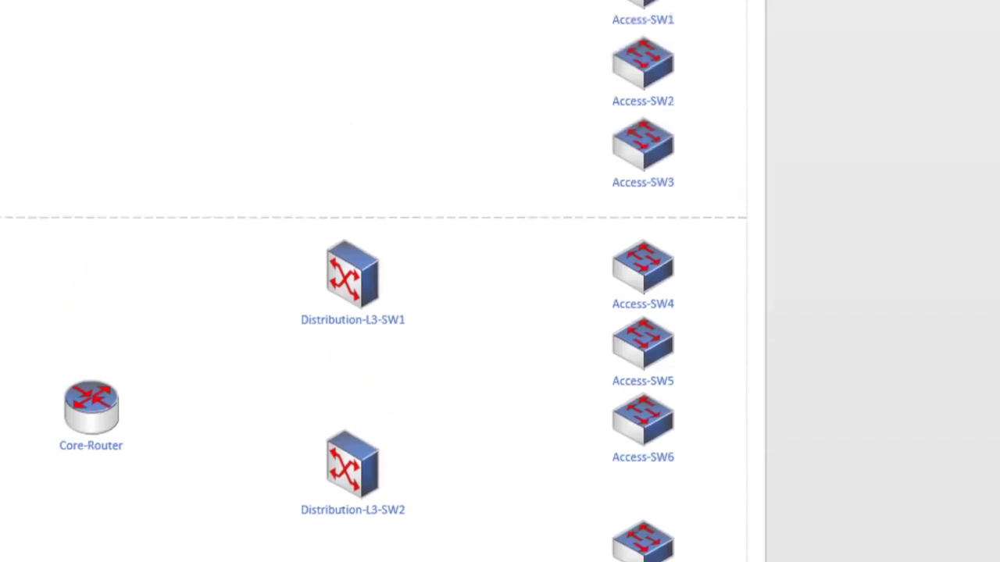
scroll(373, 281, "down", 4)
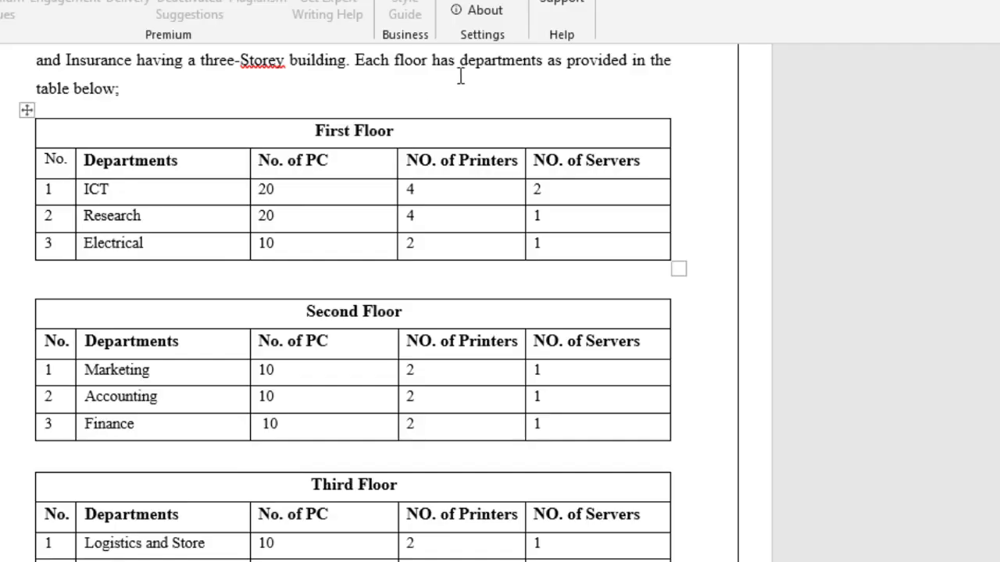
left_click_drag(998, 172, 998, 238)
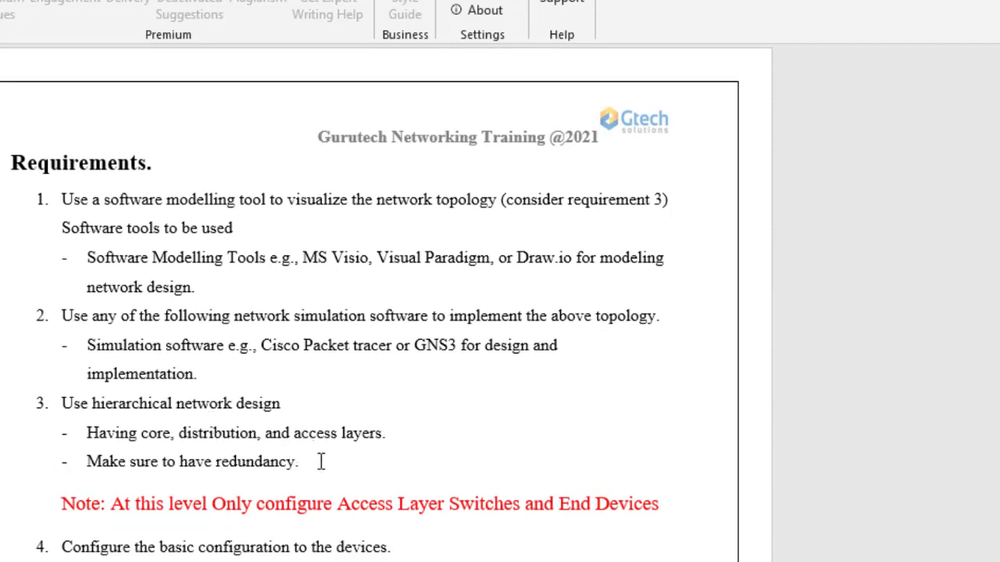
left_click_drag(297, 462, 161, 463)
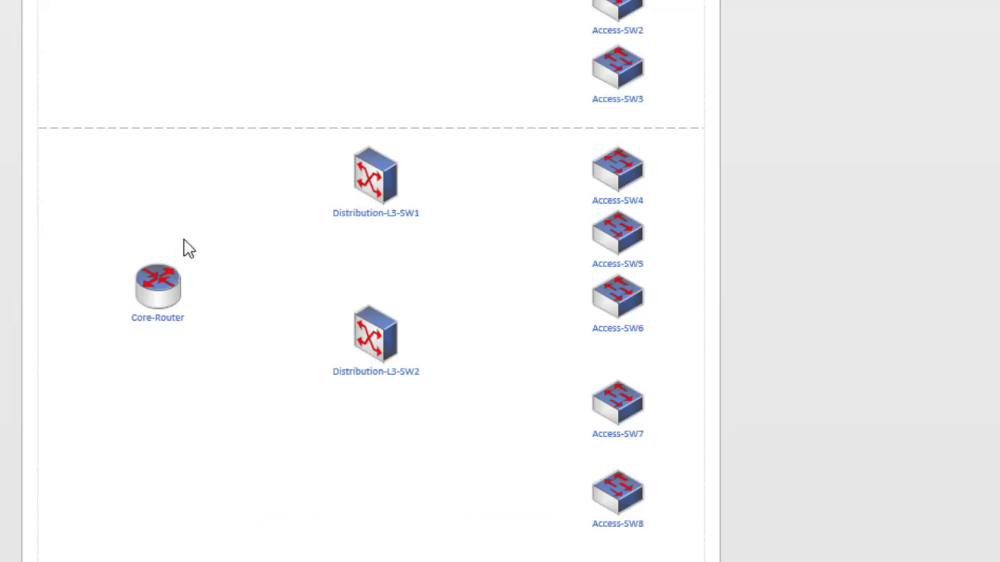
Return to the Visio drawing and move the Core-Router slightly up and to the right
left_click_drag(158, 287, 175, 247)
left_click(245, 251)
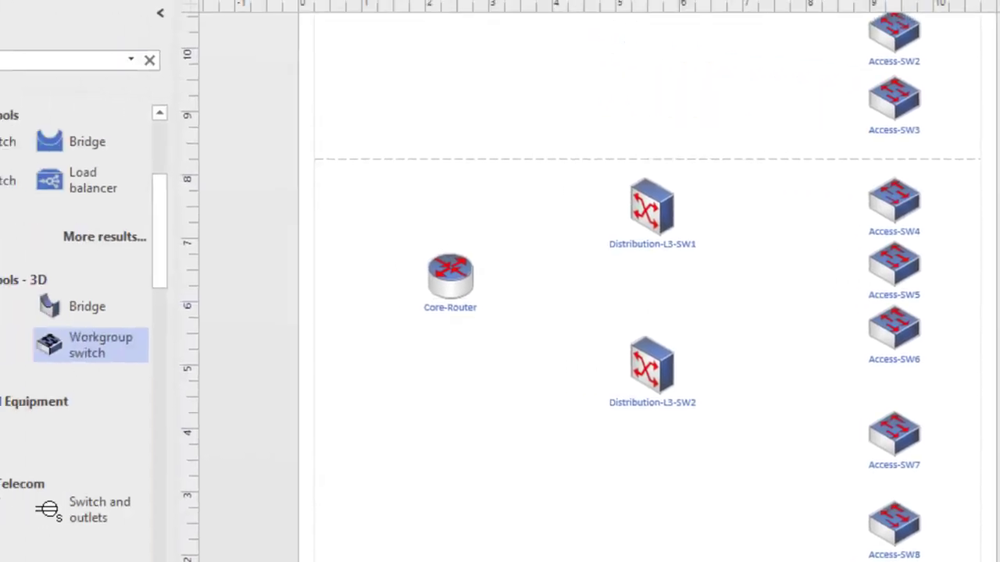
Search the shapes for "link" and connect the Core-Router to Distribution-L3-SW1 with a Chain link fence shape
left_click(94, 79)
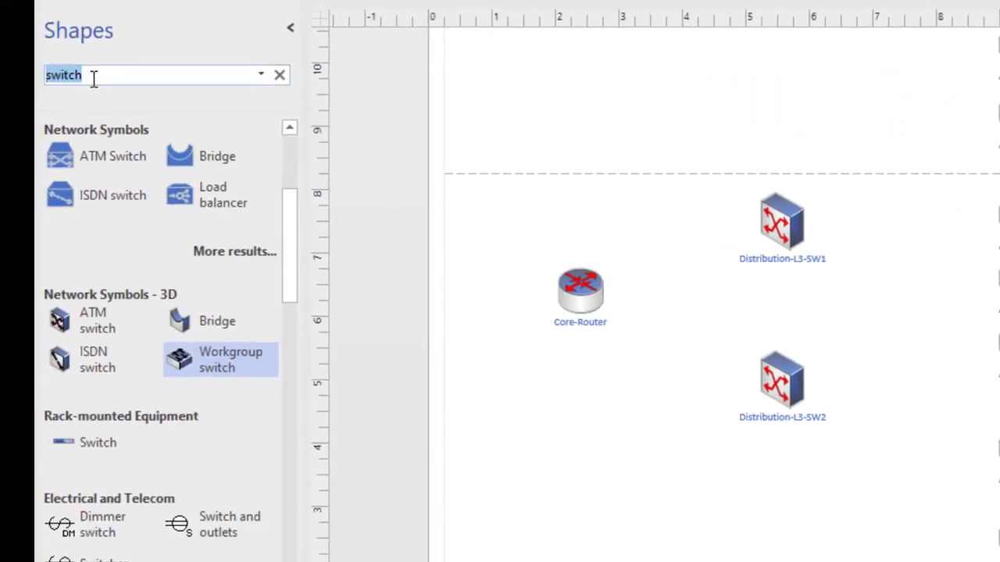
type("link")
key("Return")
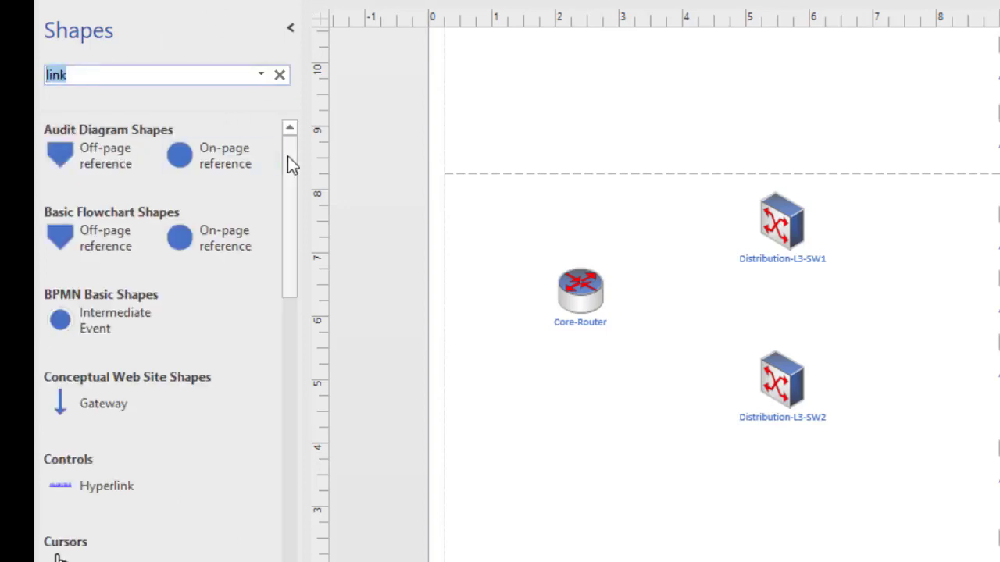
left_click_drag(287, 159, 303, 420)
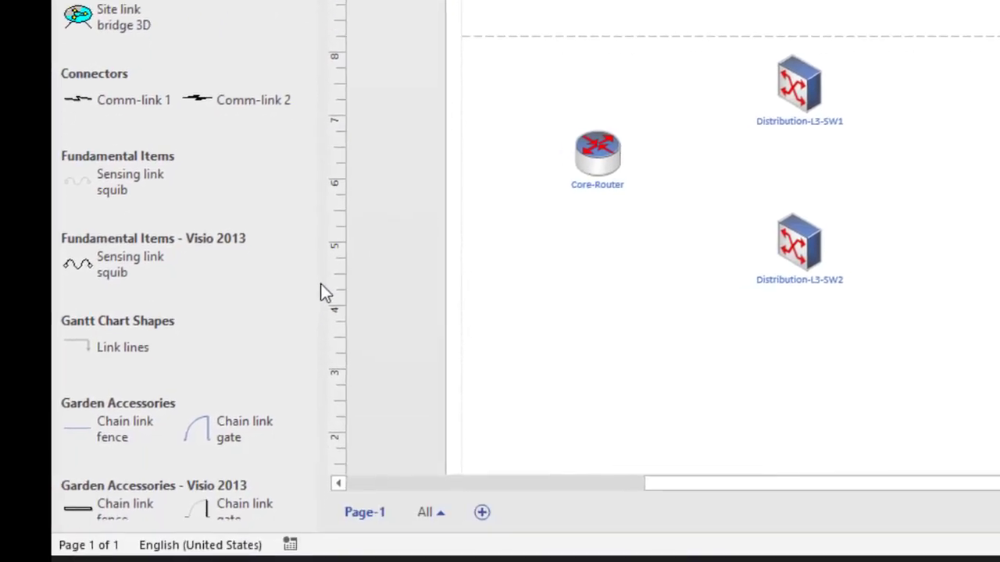
scroll(106, 328, "down", 3)
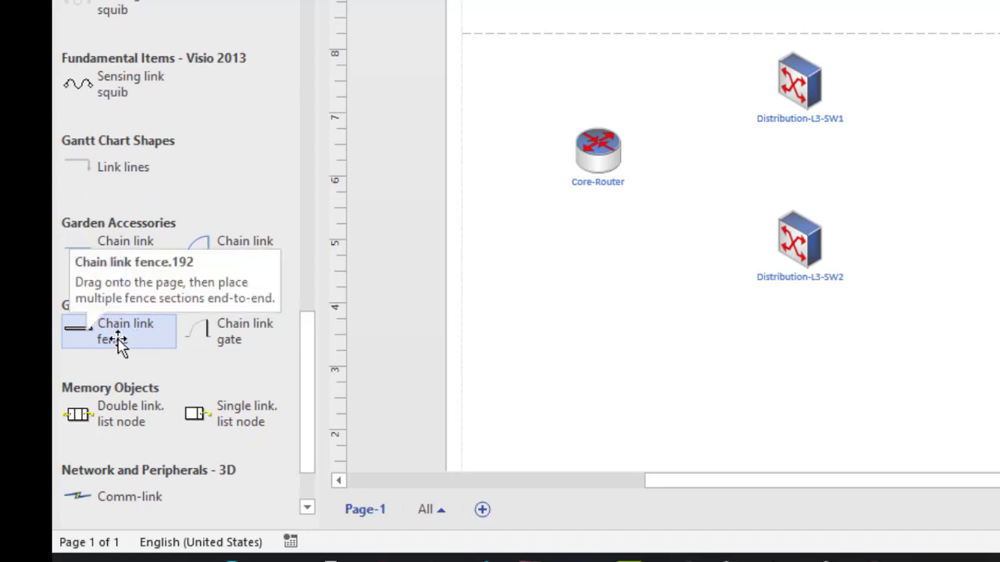
left_click_drag(120, 341, 631, 142)
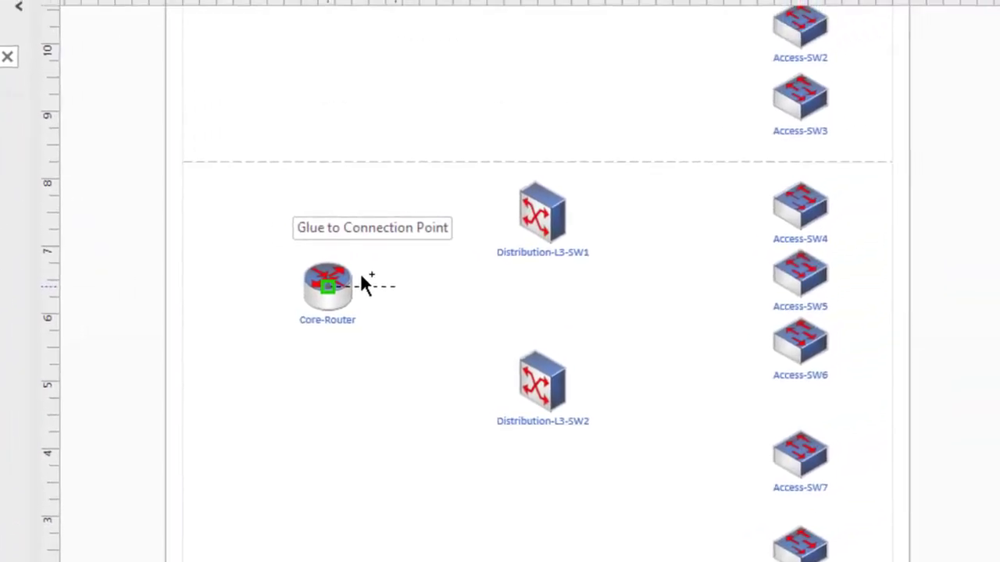
left_click_drag(361, 277, 361, 280)
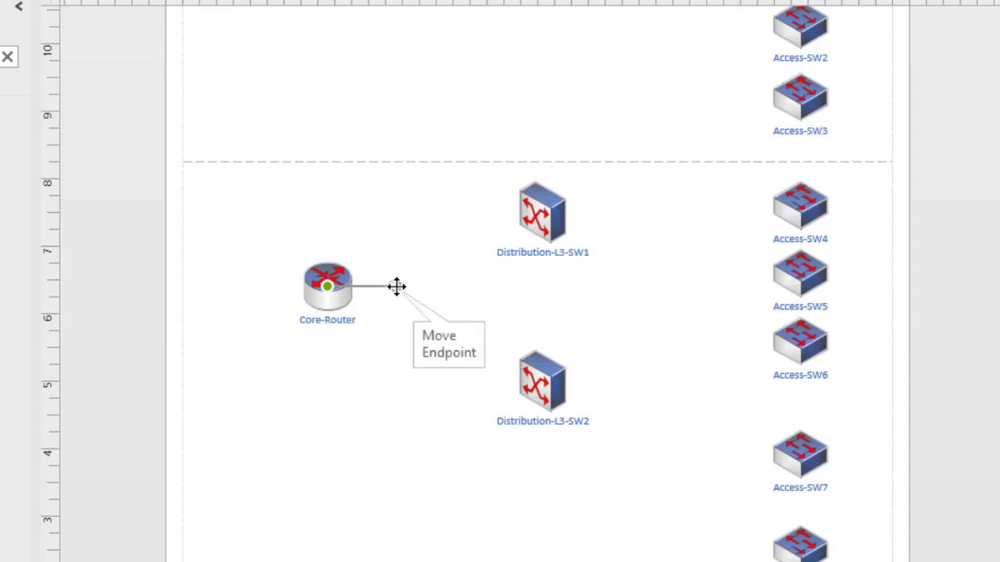
left_click_drag(397, 286, 540, 211)
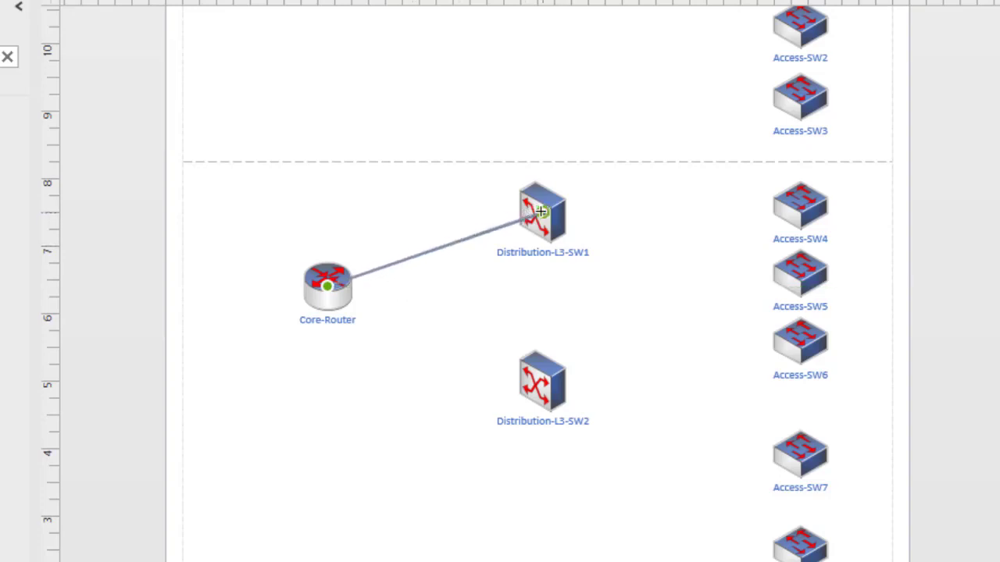
Link the Core-Router to Distribution-L3-SW2 and join the two distribution switches with two side-by-side links
left_click(359, 338)
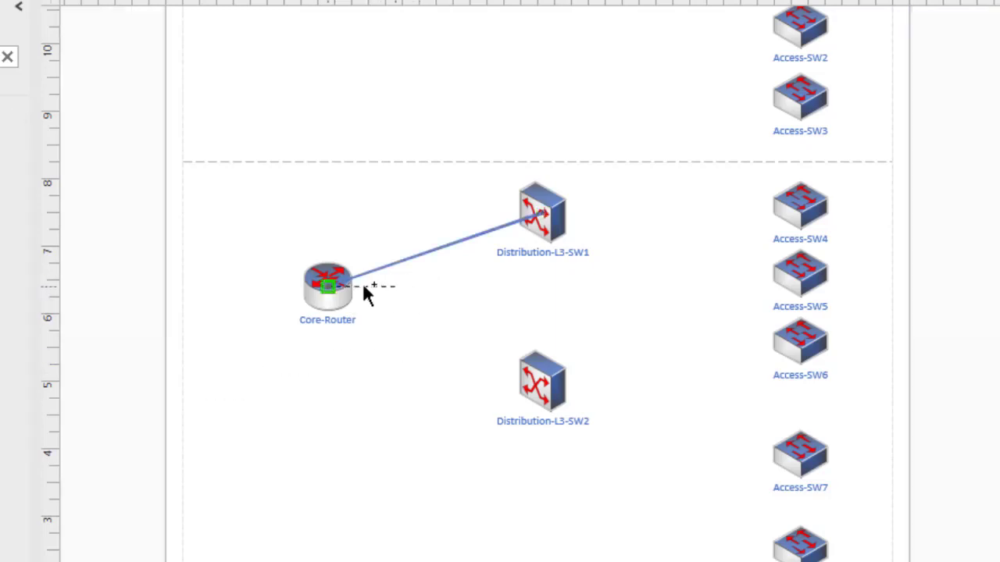
mouse_move(365, 287)
left_mouse_down()
mouse_move(419, 289)
mouse_move(406, 286)
mouse_move(529, 359)
mouse_move(542, 380)
left_mouse_up()
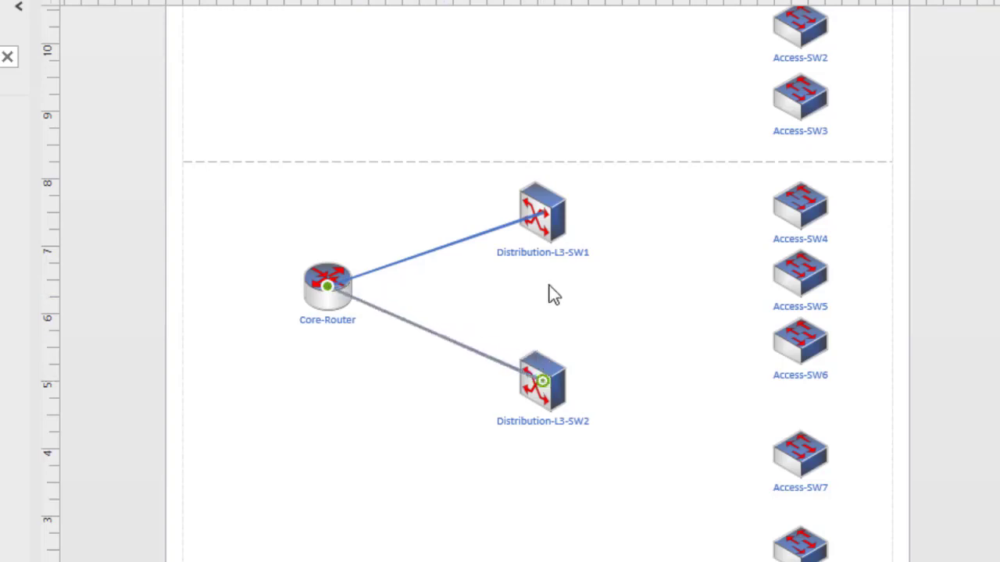
left_click(526, 296)
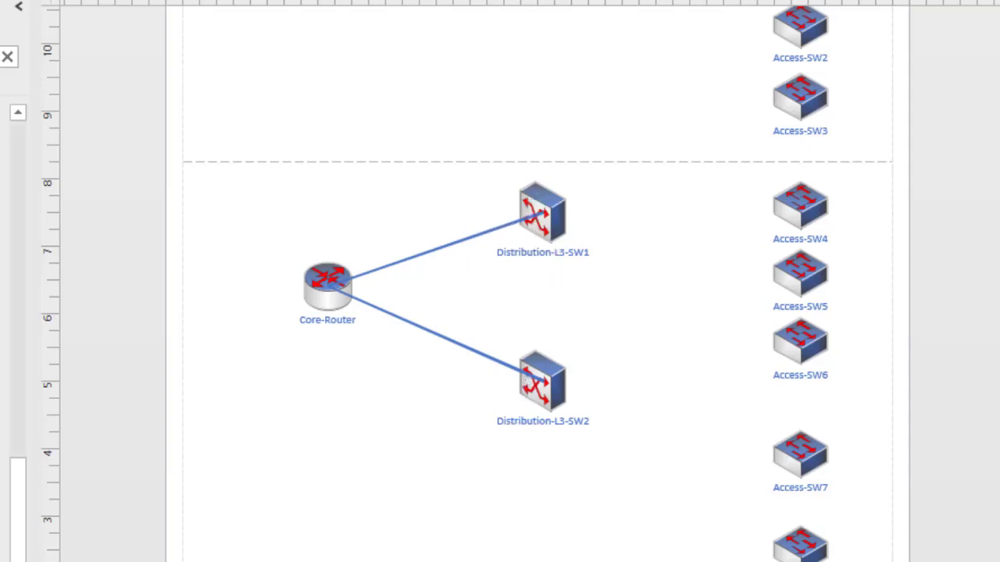
left_click_drag(328, 406, 539, 212)
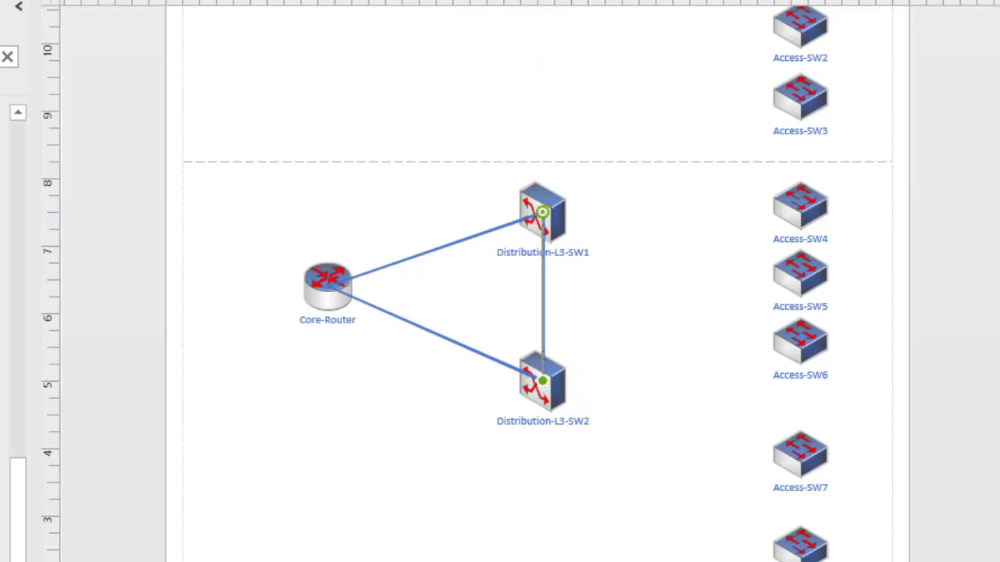
left_click_drag(15, 328, 530, 211)
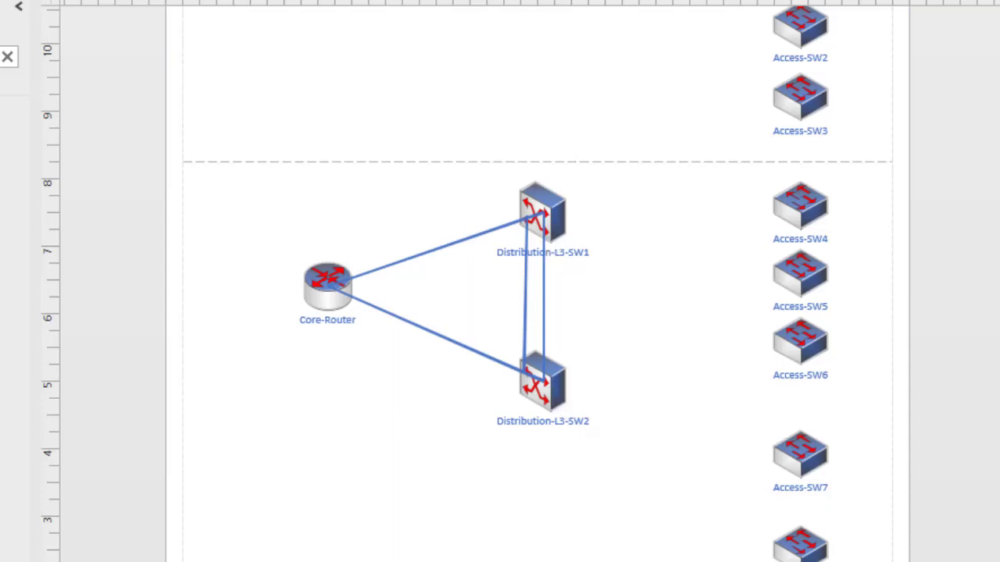
Connect Distribution-L3-SW1 to Access-SW1, Access-SW2 and Access-SW3 with one link each
scroll(766, 316, "up", 3)
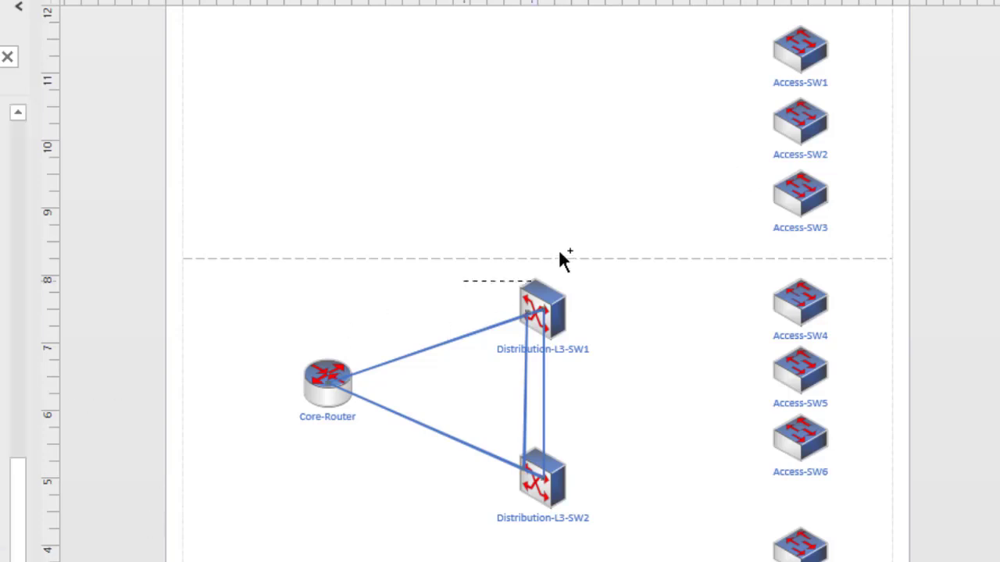
left_click(576, 304)
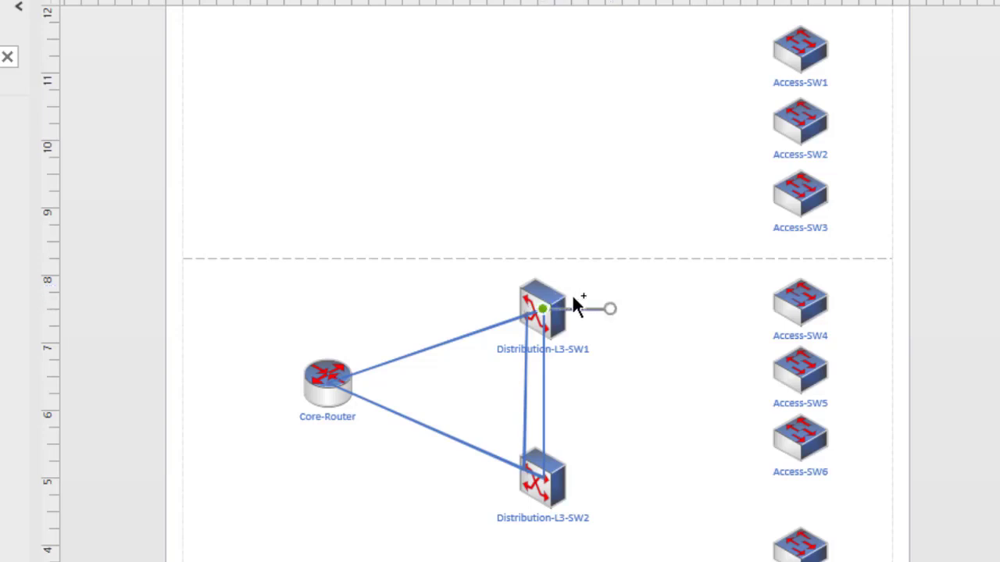
left_click_drag(610, 307, 800, 49)
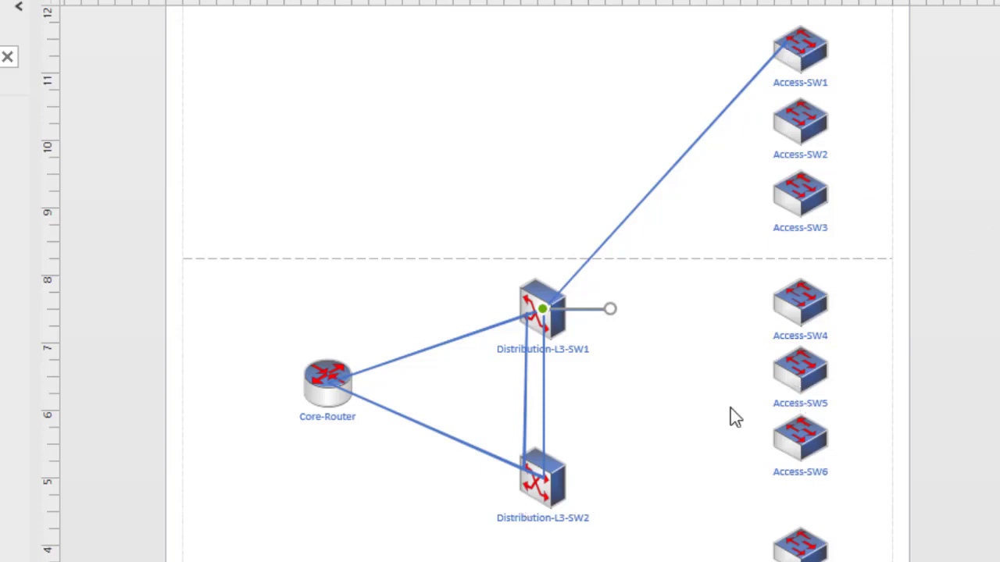
left_click_drag(609, 309, 798, 121)
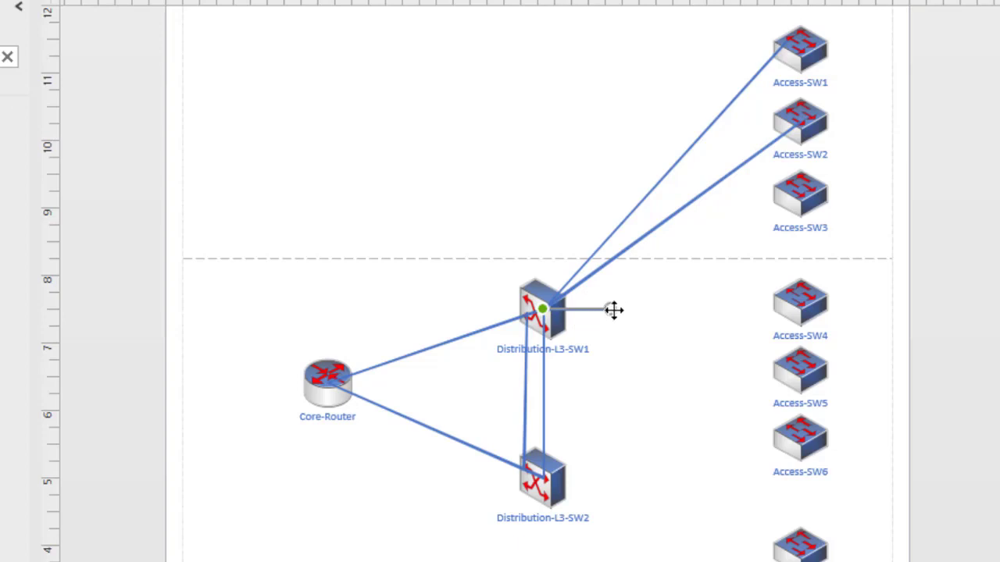
left_click_drag(614, 305, 799, 192)
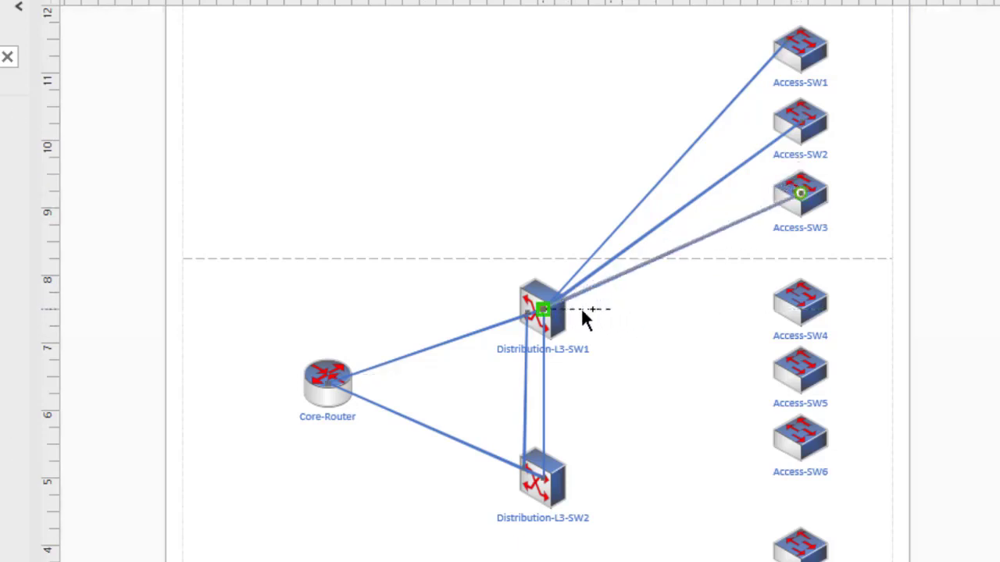
Connect Distribution-L3-SW1 to Access-SW4, Access-SW5 and Access-SW6 with one link each
left_click_drag(609, 309, 800, 302)
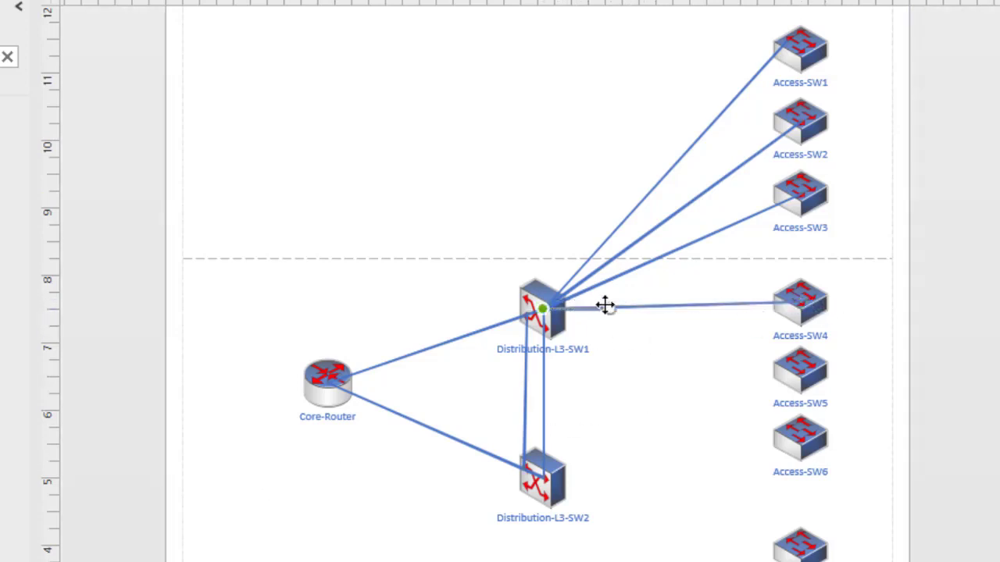
left_click_drag(609, 306, 800, 369)
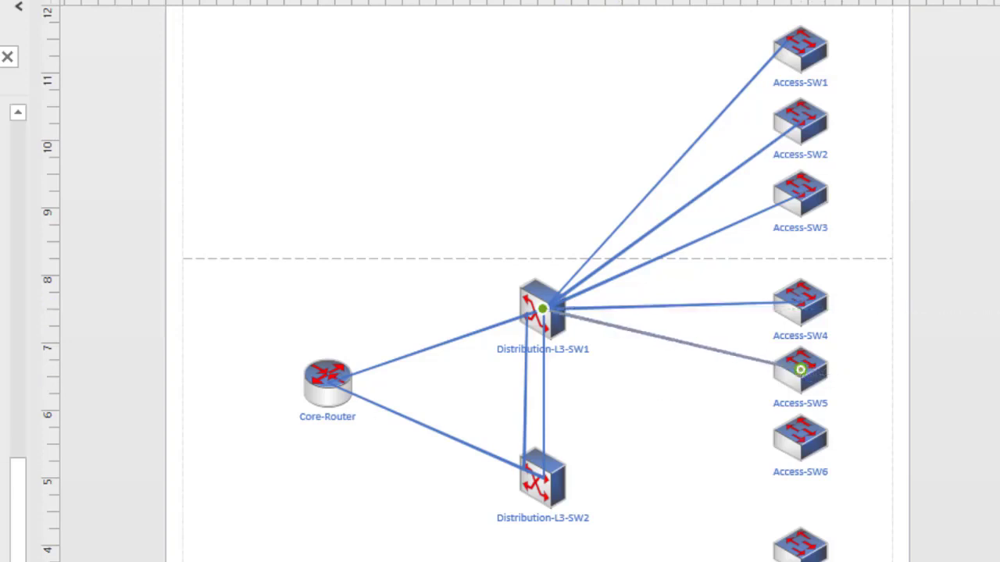
left_click_drag(1, 477, 801, 439)
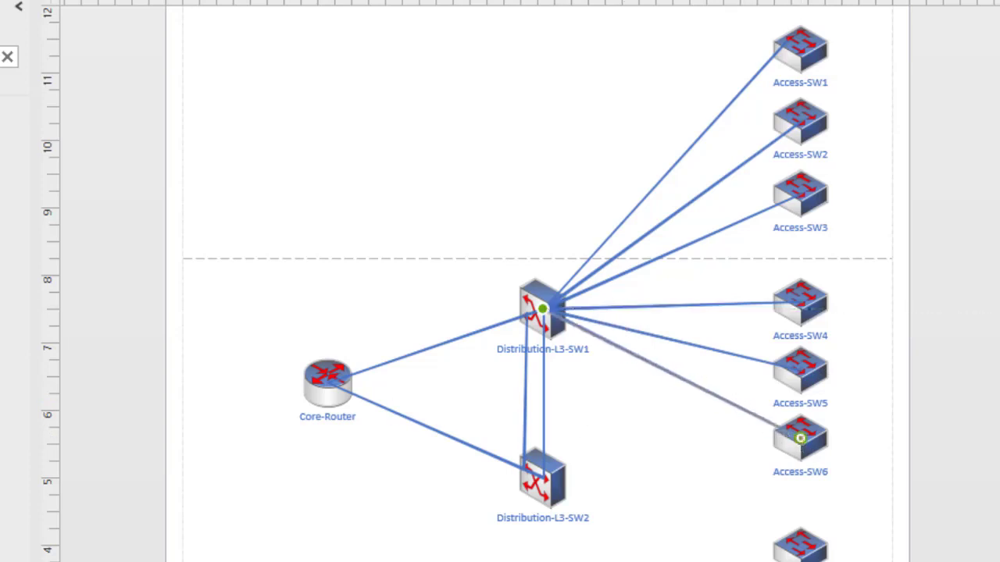
Connect Distribution-L3-SW1 to Access-SW7 and Access-SW8 with one link each
left_click_drag(423, 361, 781, 527)
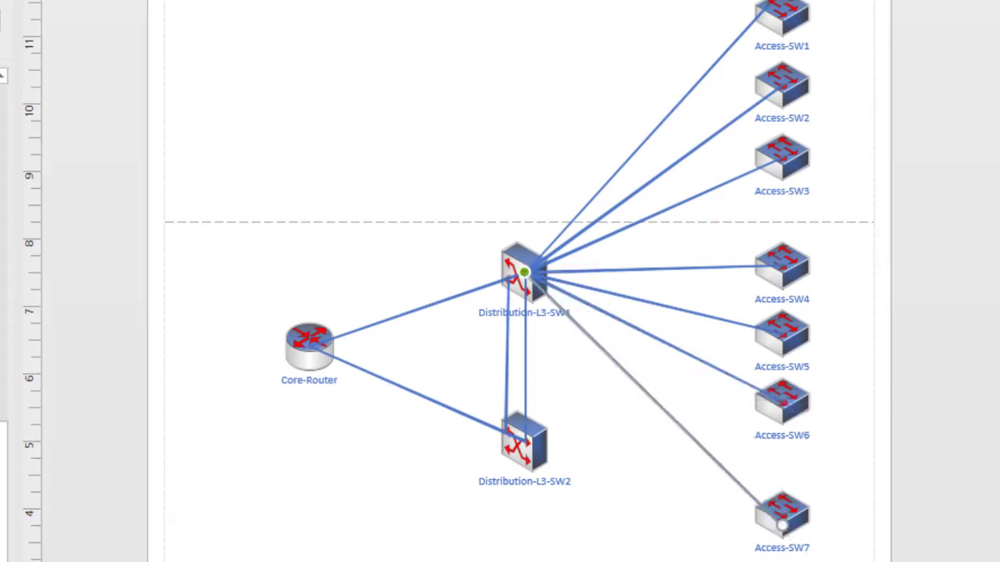
left_click_drag(2, 359, 569, 279)
left_click_drag(608, 368, 780, 500)
left_click(848, 377)
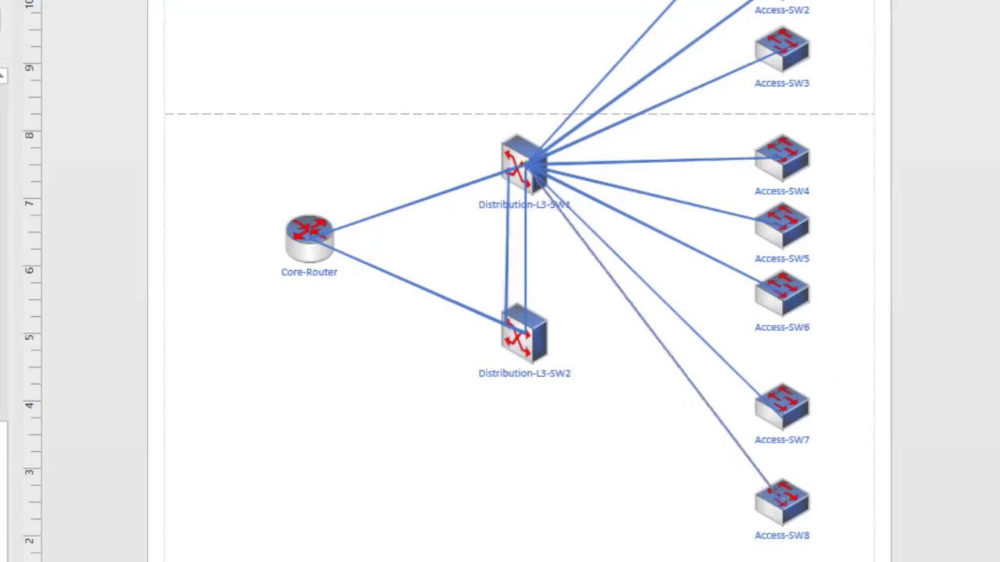
Connect Distribution-L3-SW2 to Access-SW8, Access-SW7 and Access-SW6 with one link each
left_click_drag(563, 334, 781, 501)
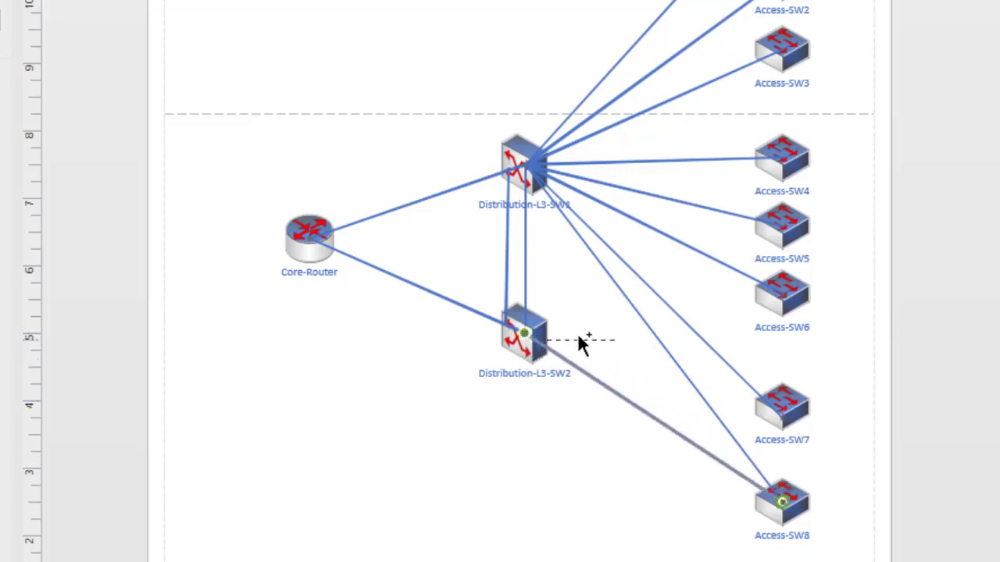
left_click_drag(564, 329, 780, 418)
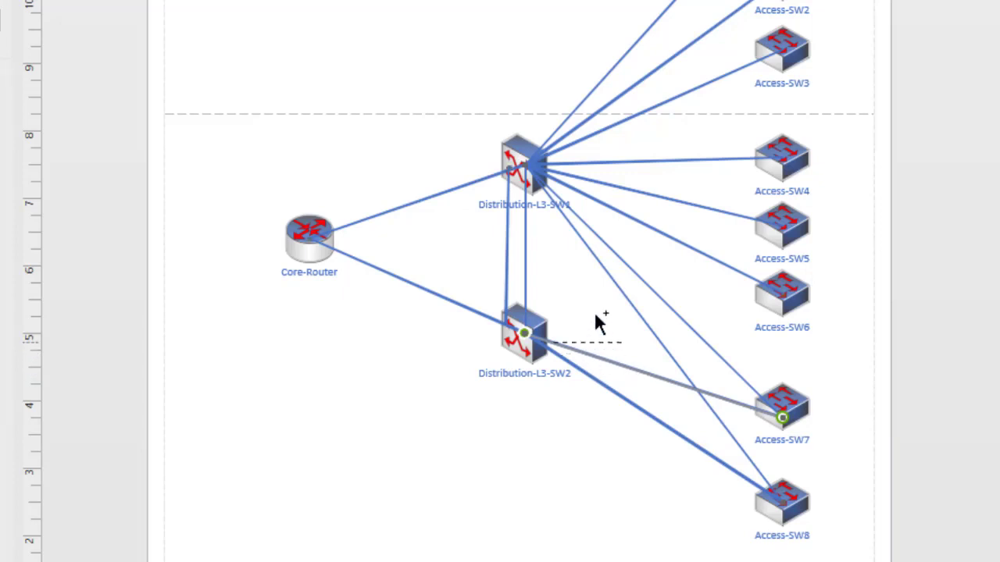
left_click_drag(565, 330, 782, 293)
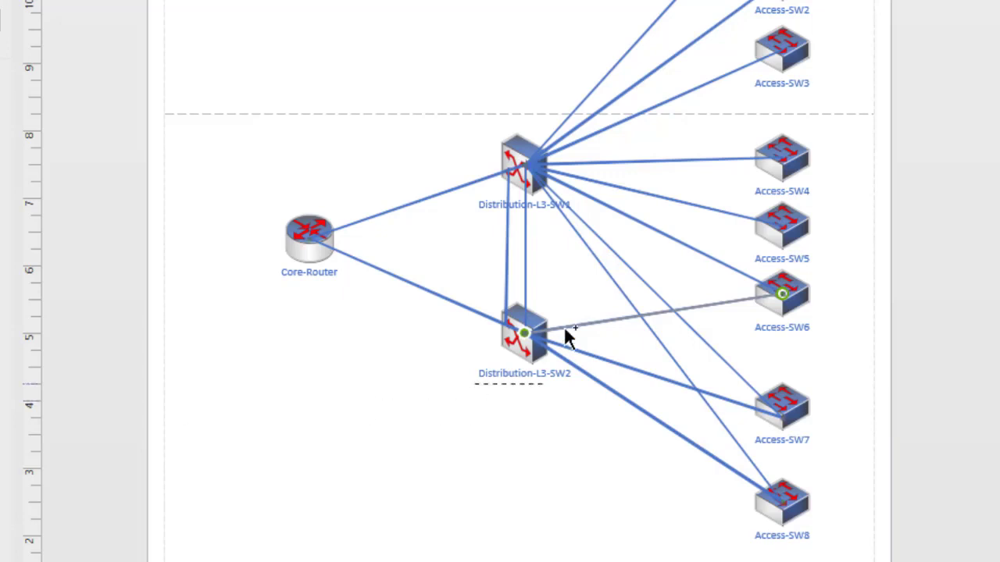
Connect Distribution-L3-SW2 to Access-SW5, Access-SW4 and Access-SW3 with one link each
left_click_drag(565, 335, 782, 225)
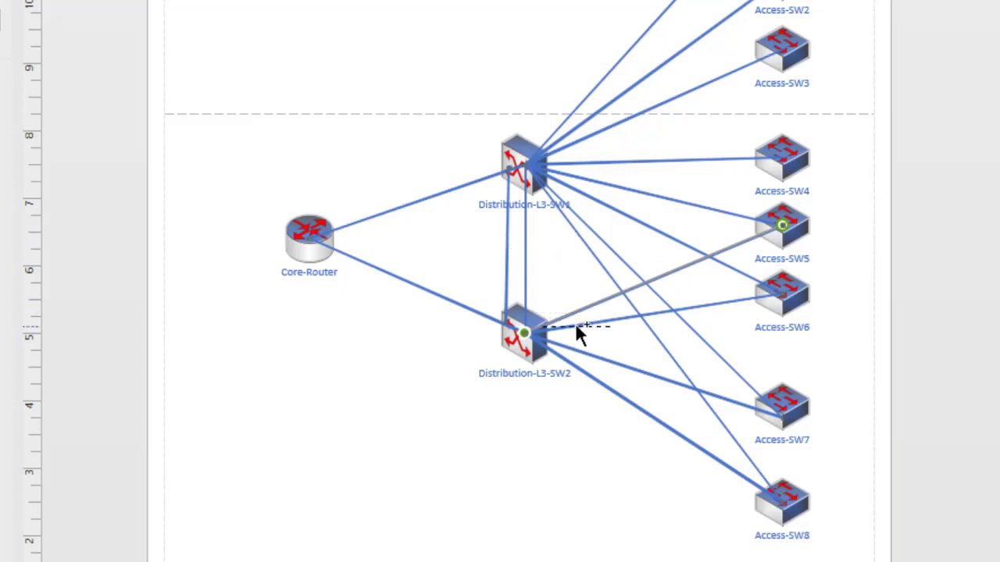
left_click_drag(576, 325, 782, 156)
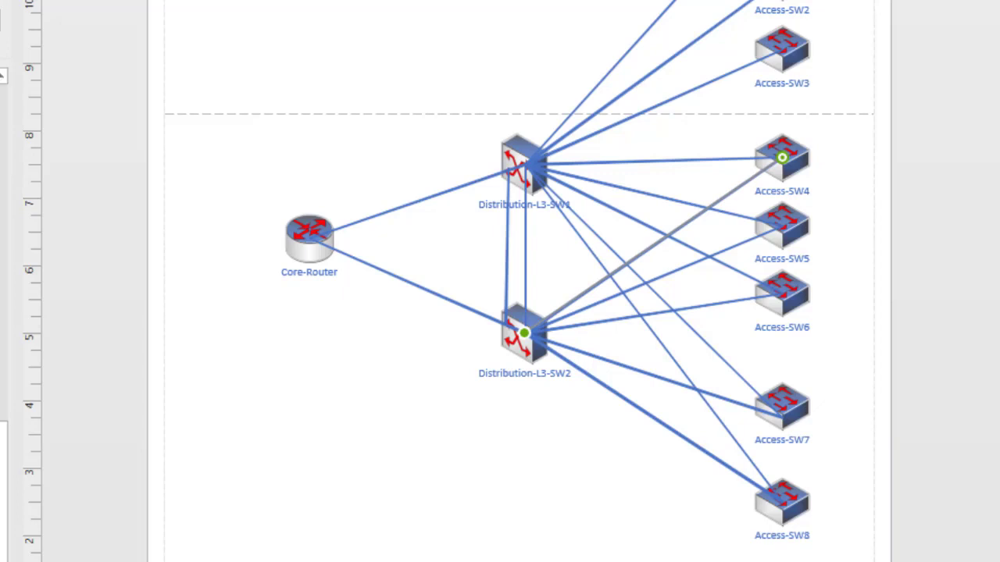
left_click_drag(567, 334, 782, 47)
Connect Distribution-L3-SW2 to Access-SW2 and Access-SW1 with one link each
left_click_drag(3, 441, 523, 332)
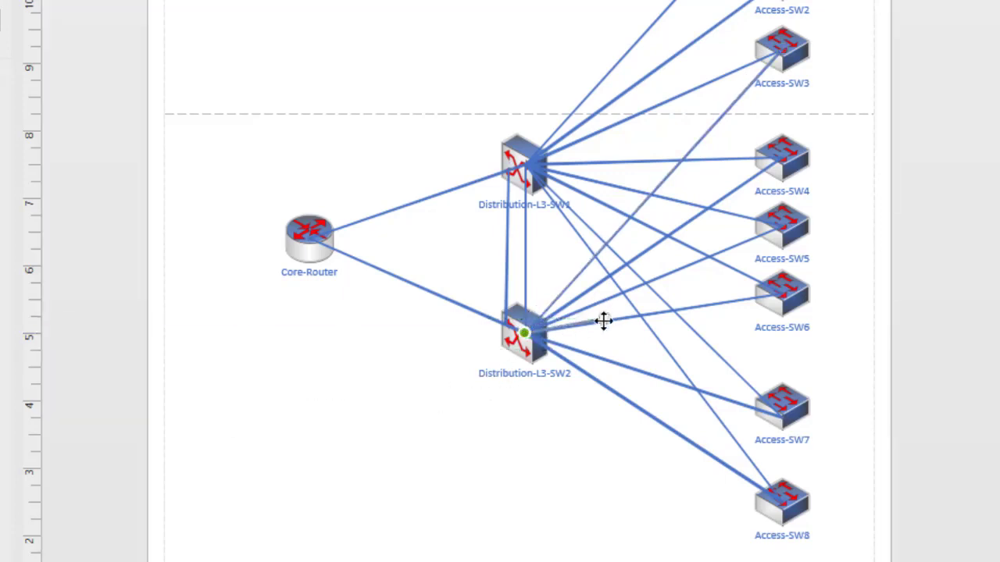
mouse_move(602, 319)
left_mouse_down()
mouse_move(694, 112)
mouse_move(759, 10)
mouse_move(770, 16)
mouse_move(770, 83)
left_mouse_up()
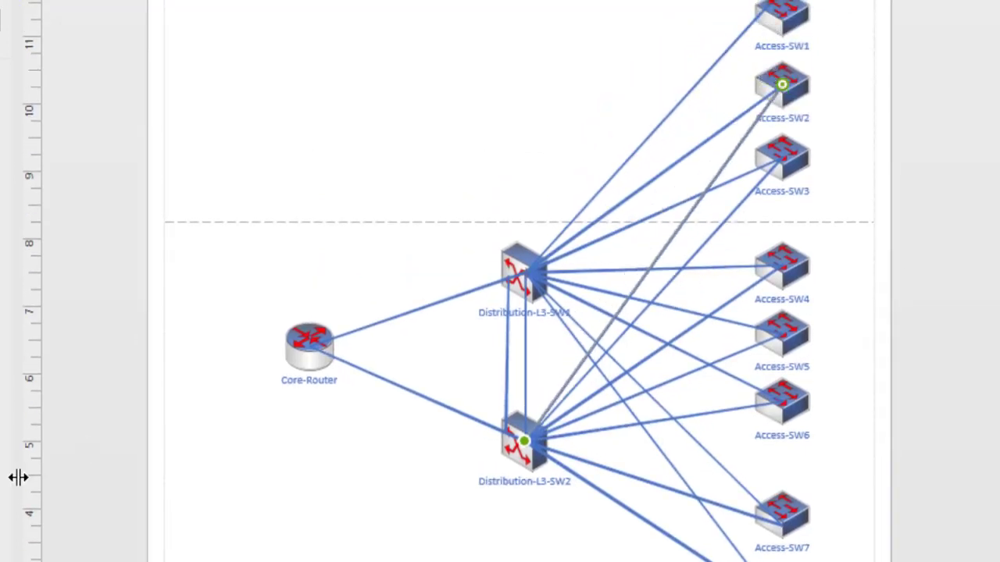
mouse_move(2, 449)
left_mouse_down()
mouse_move(569, 439)
mouse_move(718, 94)
mouse_move(781, 6)
mouse_move(777, 86)
mouse_move(771, 78)
left_mouse_up()
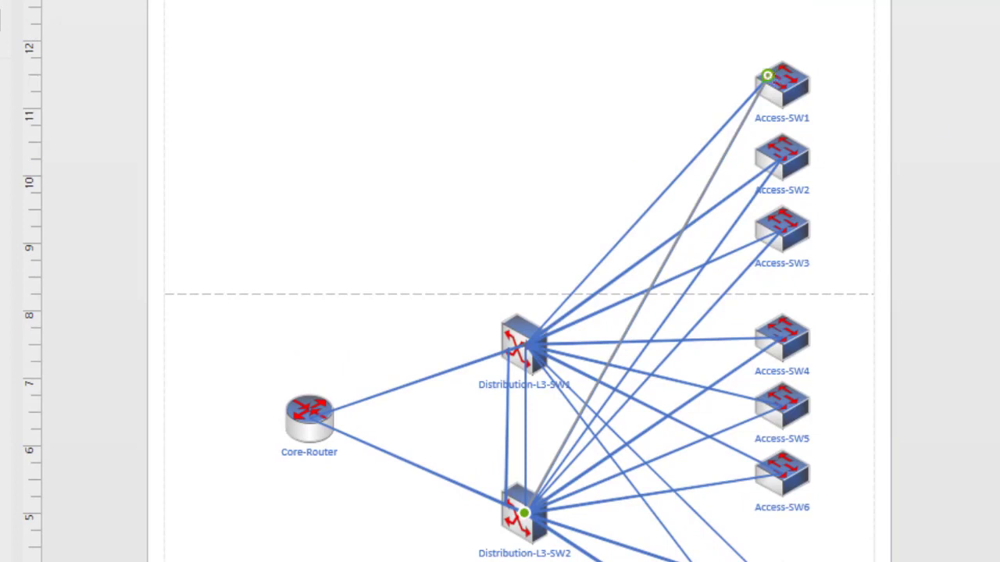
left_click(871, 160)
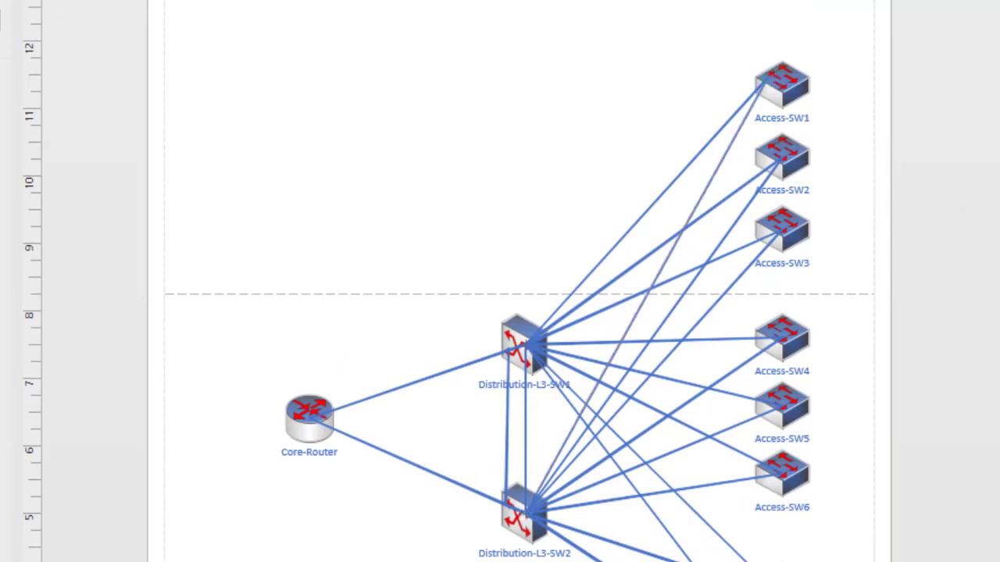
Check the floor department tables in the project requirements document and relabel Access-SW1 as Access-SW1-IT in the Visio topology
scroll(518, 281, "down", 5)
scroll(518, 281, "up", 3)
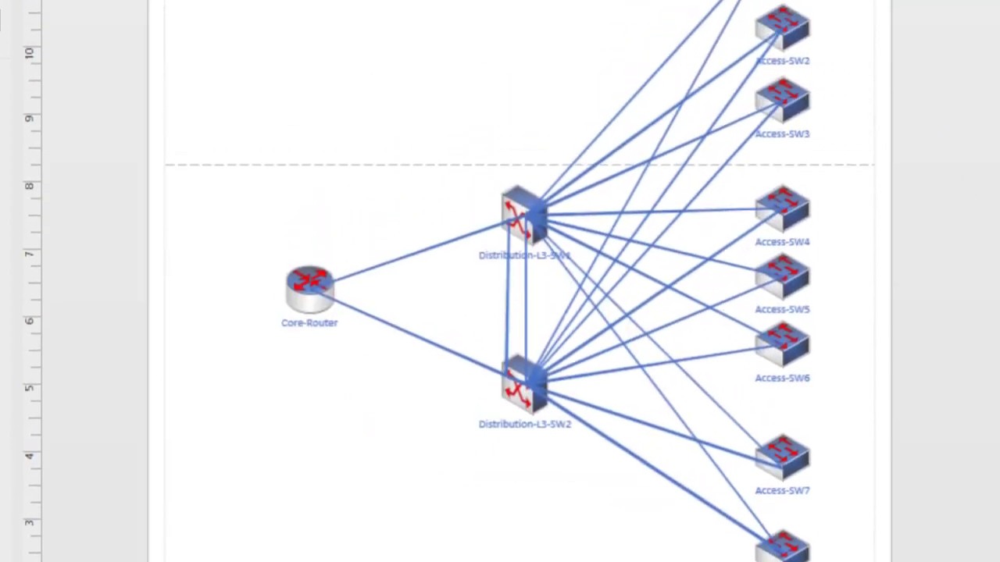
scroll(519, 281, "up", 2)
scroll(519, 281, "down", 1)
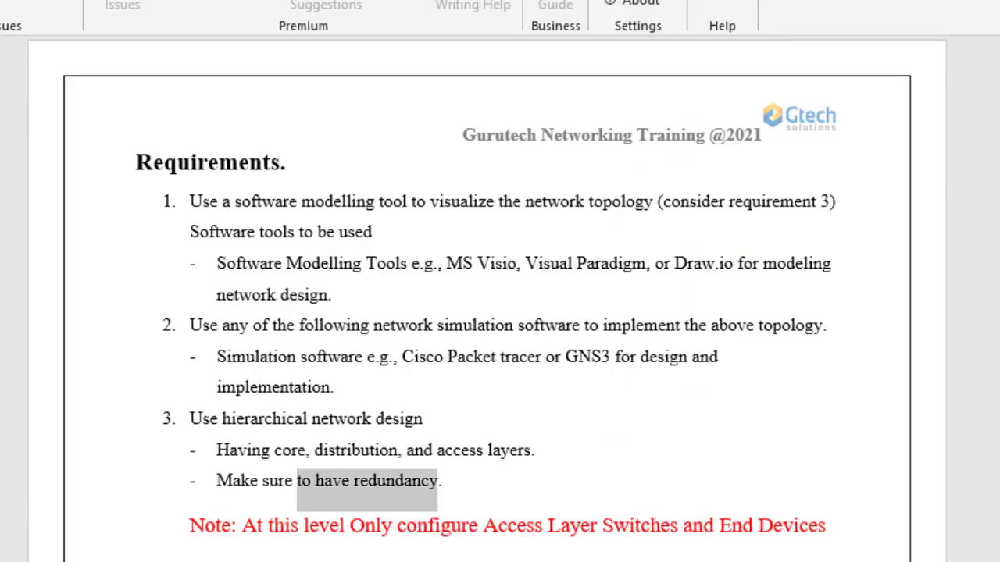
scroll(500, 298, "up", 17)
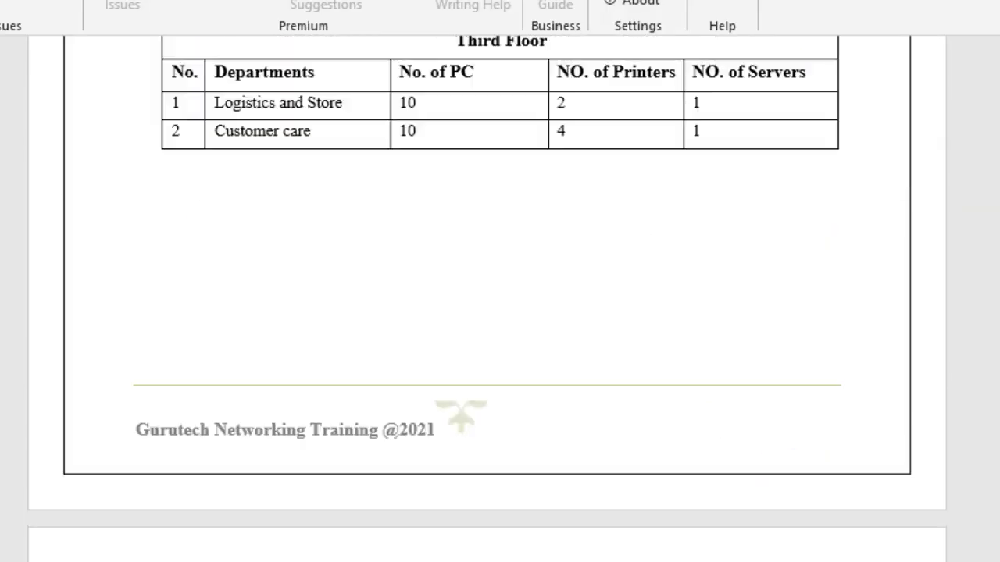
scroll(500, 298, "up", 1)
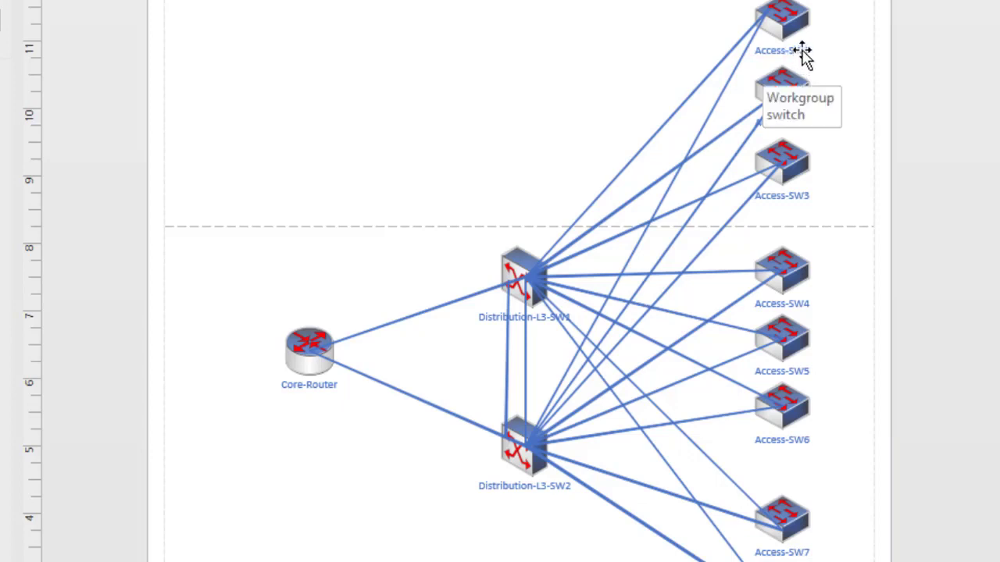
double_click(805, 58)
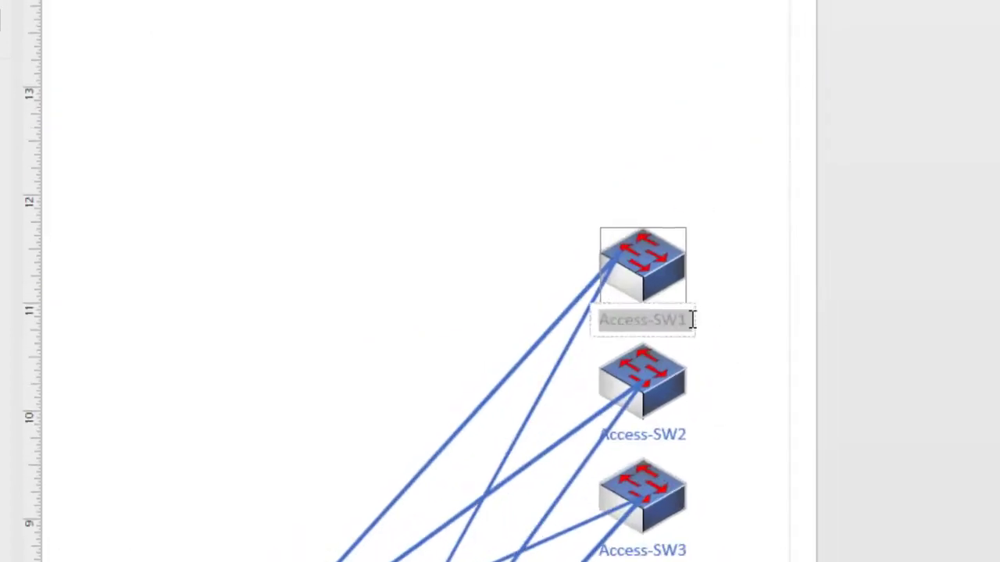
key("Escape")
type("-")
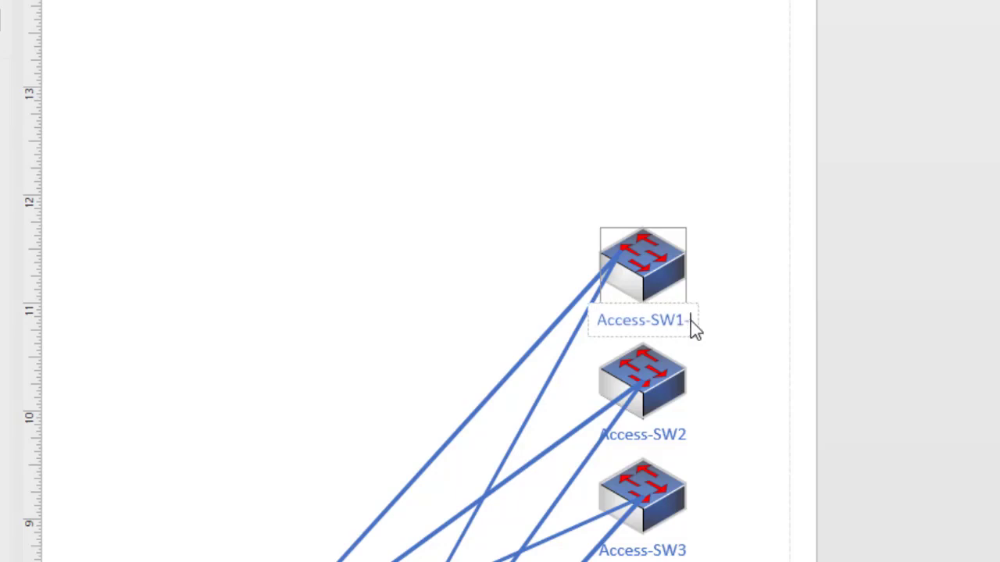
type("IP")
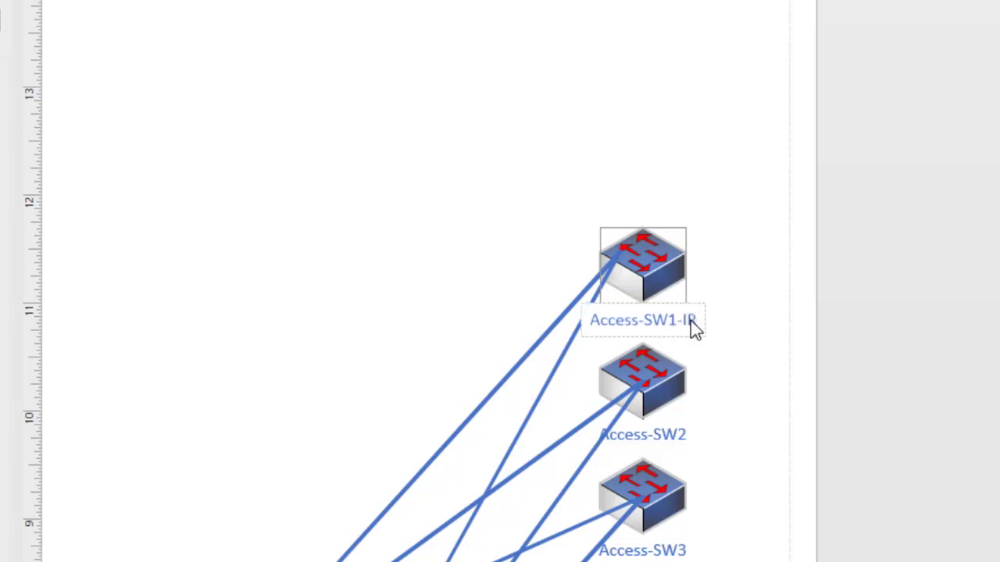
key("BackSpace")
type("T")
scroll(741, 288, "down", 3)
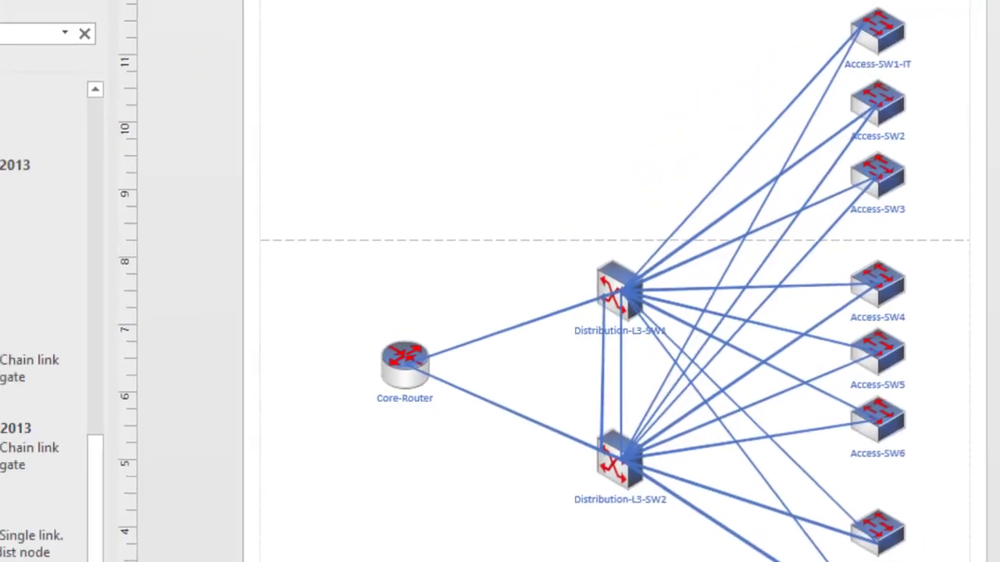
Search the shapes for "computer" and place a 3D Laptop computer beside and slightly above Access-SW1-IT
left_click(83, 63)
type("computer")
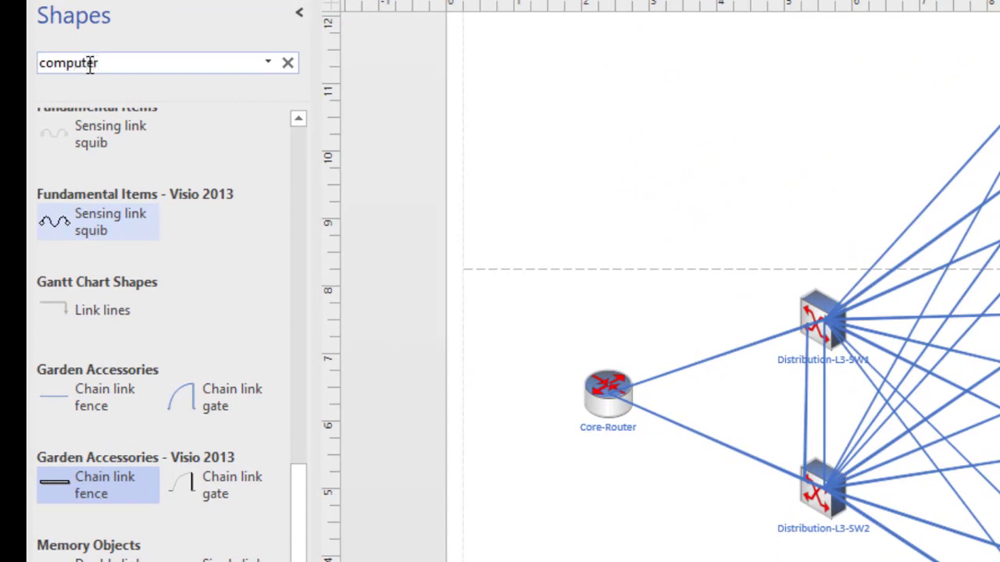
key("Return")
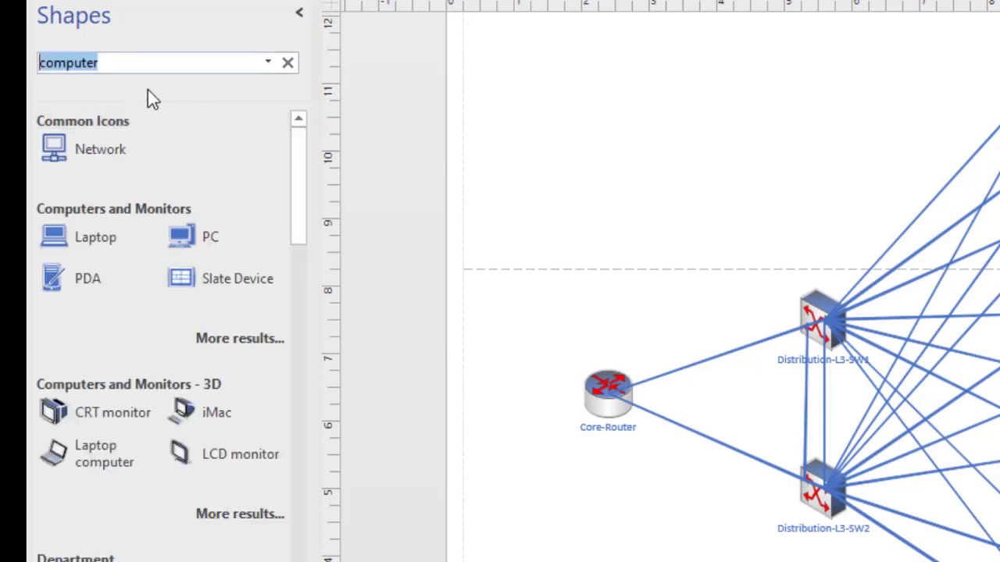
left_click_drag(95, 237, 129, 236)
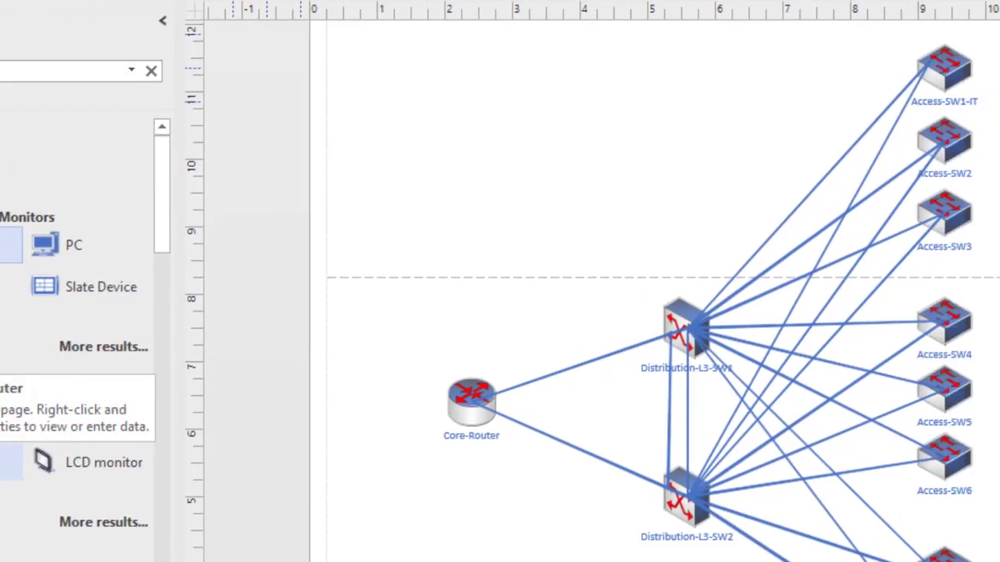
left_click_drag(82, 457, 999, 62)
left_click_drag(707, 91, 714, 58)
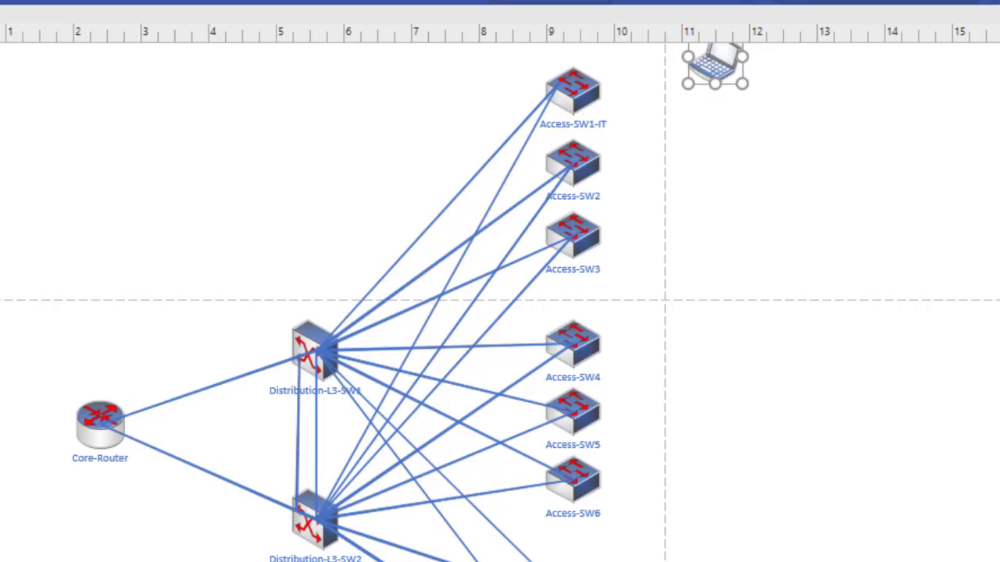
Search the shapes for "server", place a Network and Peripherals Server beside the laptop and shrink it to about the laptop's size
scroll(500, 312, "up", 3)
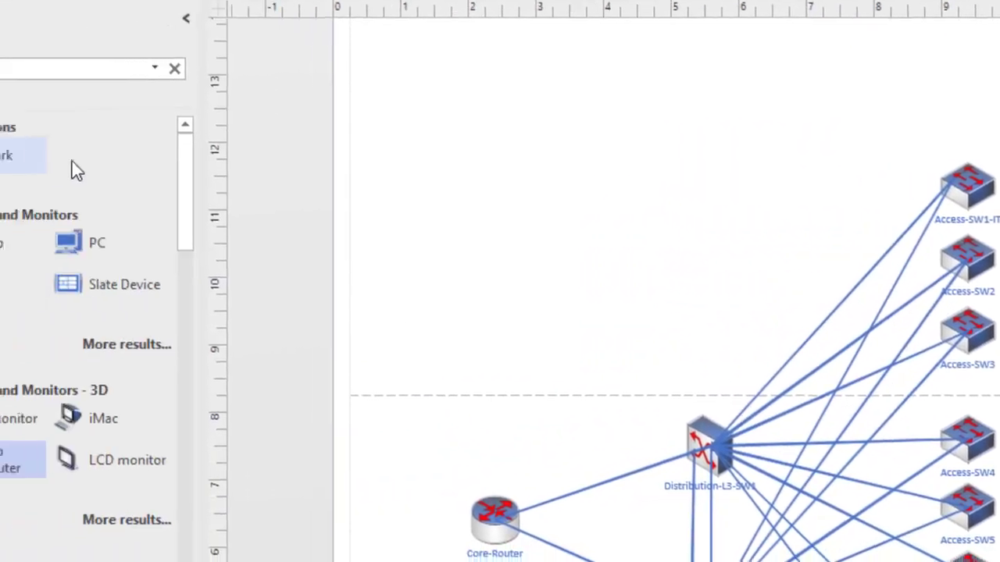
double_click(87, 62)
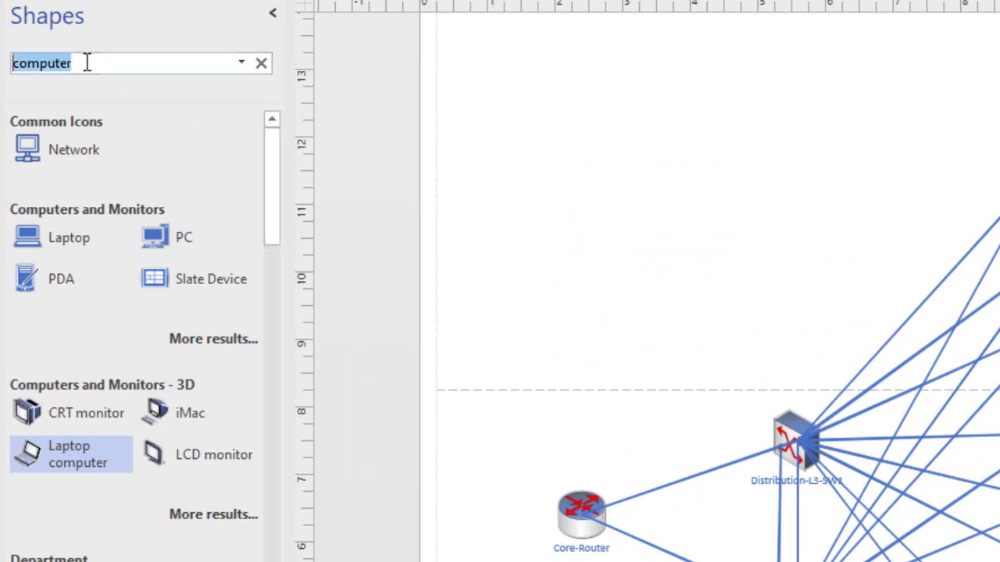
type("server")
key("Return")
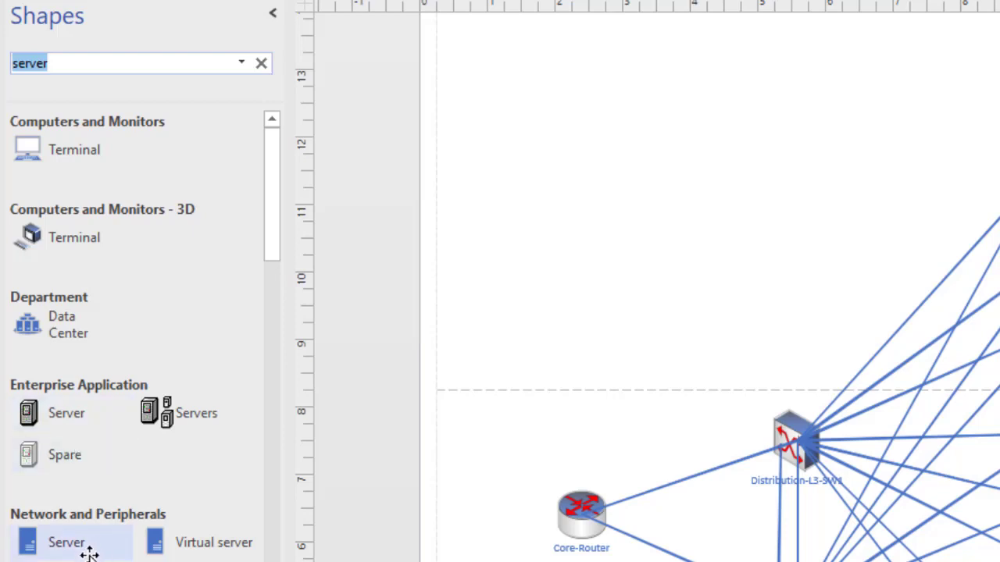
left_click(56, 545)
left_click_drag(990, 189, 766, 92)
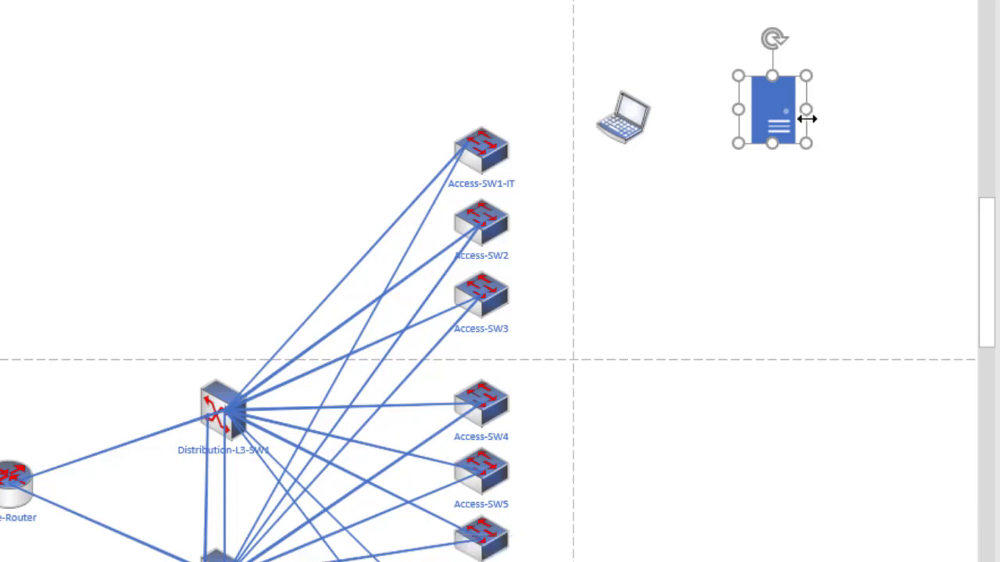
left_click_drag(769, 143, 786, 98)
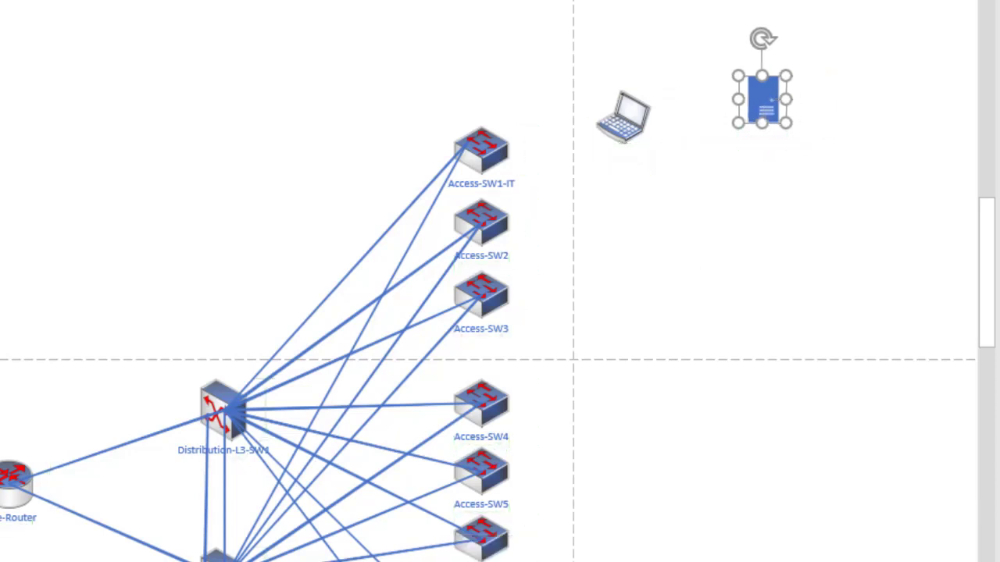
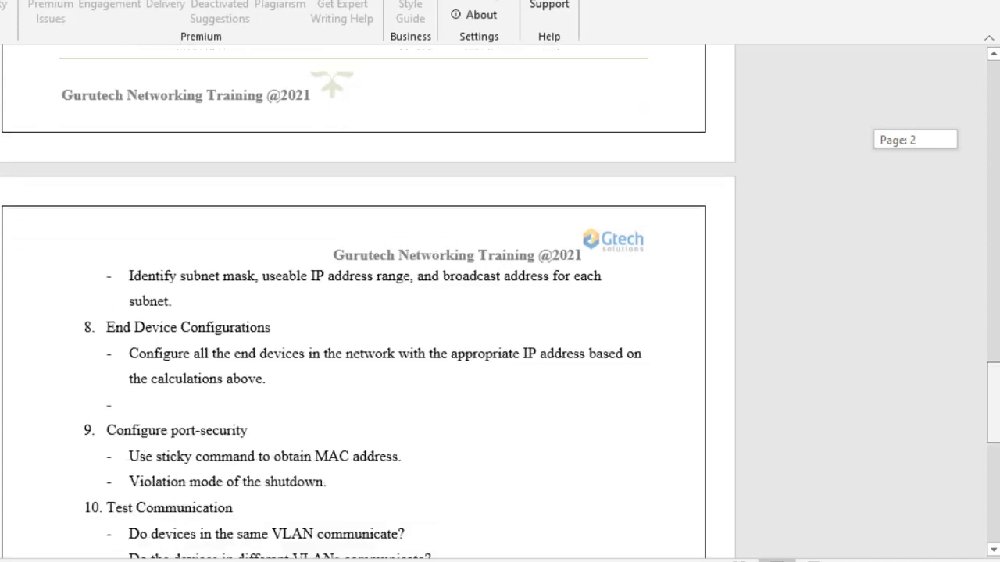
Review the three floors' department tables in the project document and compare them with the labelled floors and layers of the Visio topology
scroll(993, 383, "up", 8)
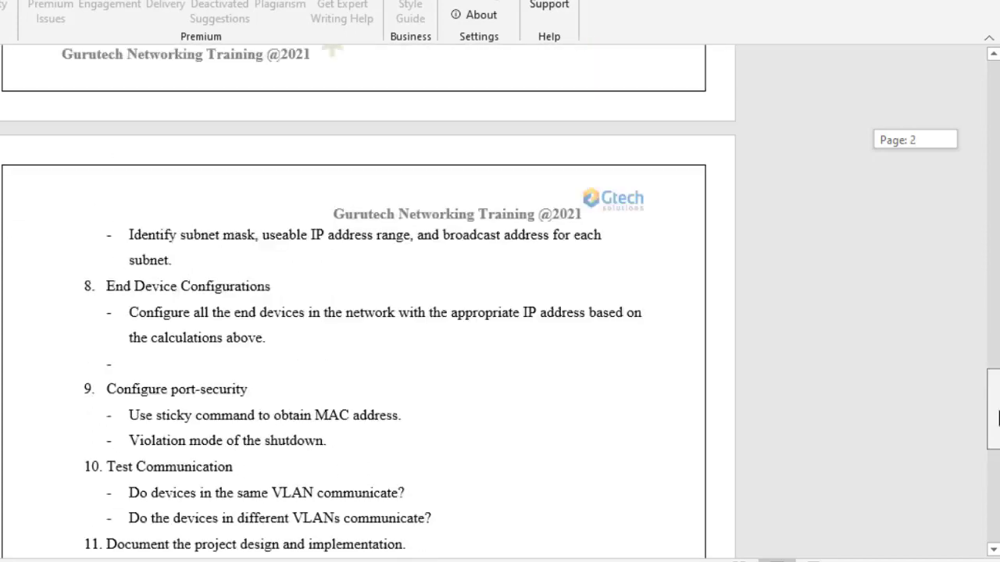
left_click_drag(993, 382, 978, 153)
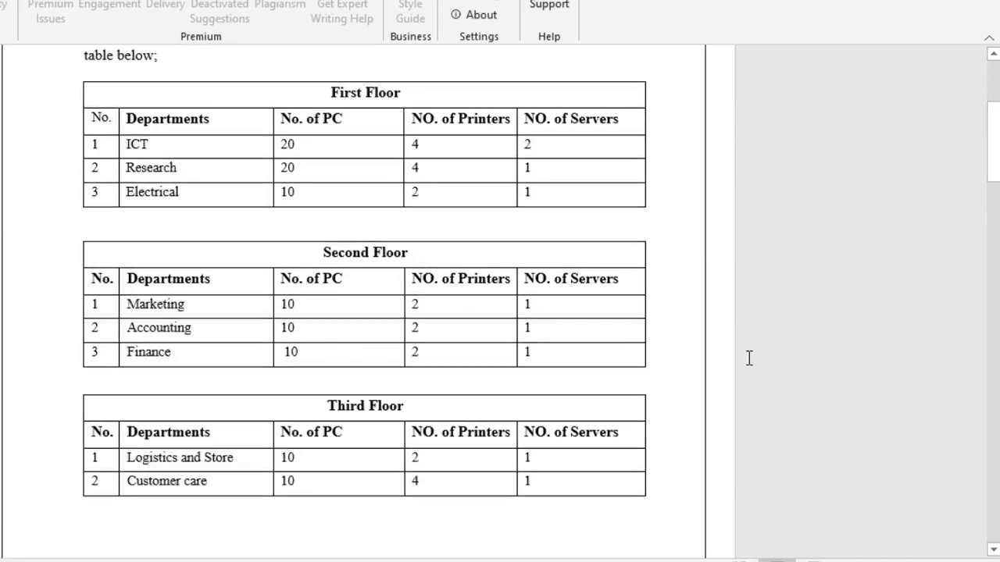
left_click(679, 561)
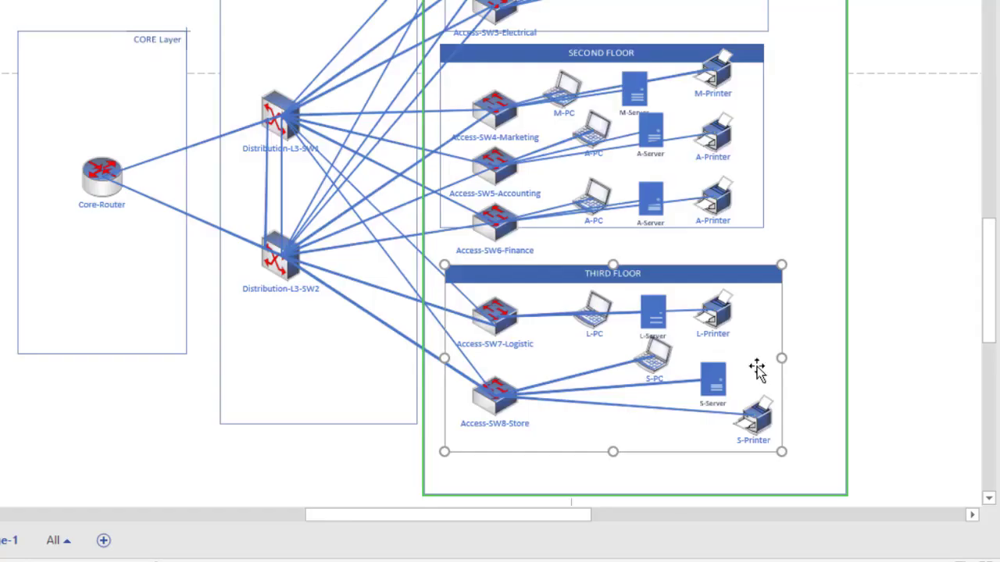
left_click(961, 181)
left_click_drag(995, 273, 993, 228)
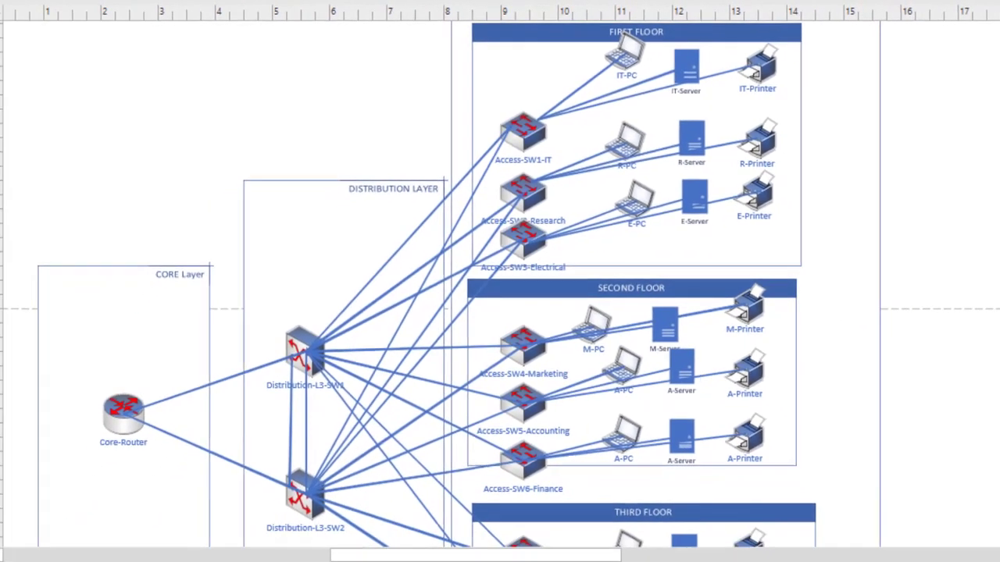
scroll(437, 278, "down", 5)
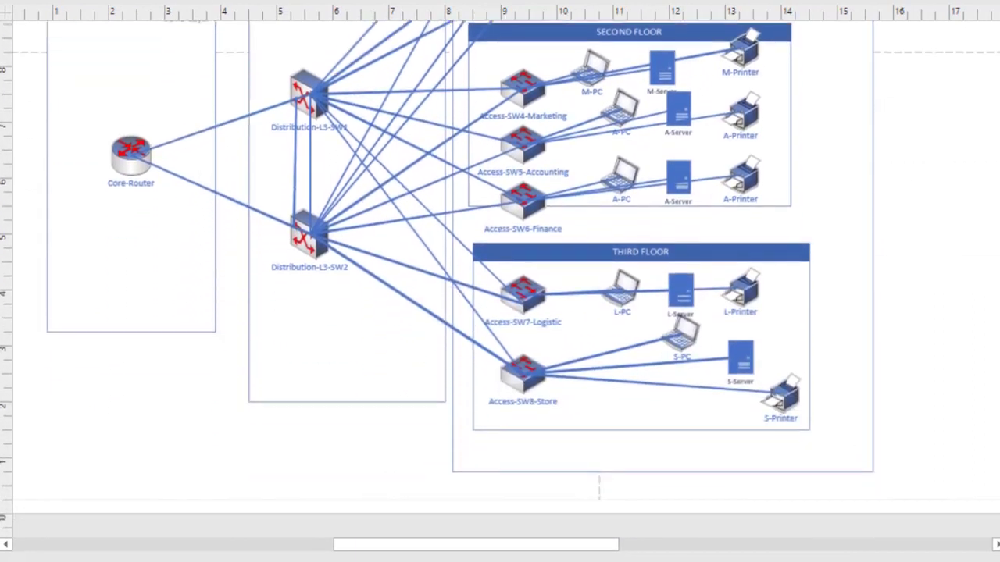
scroll(437, 277, "down", 1)
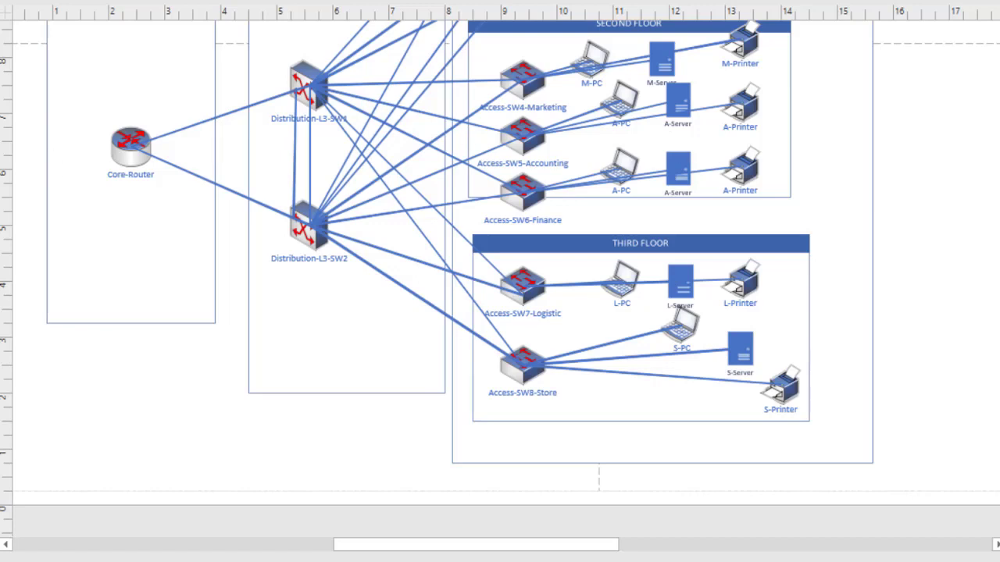
Search the shapes for "cloud", place a Network Locations Cloud below the core layer box and label it ISP
left_click(53, 67)
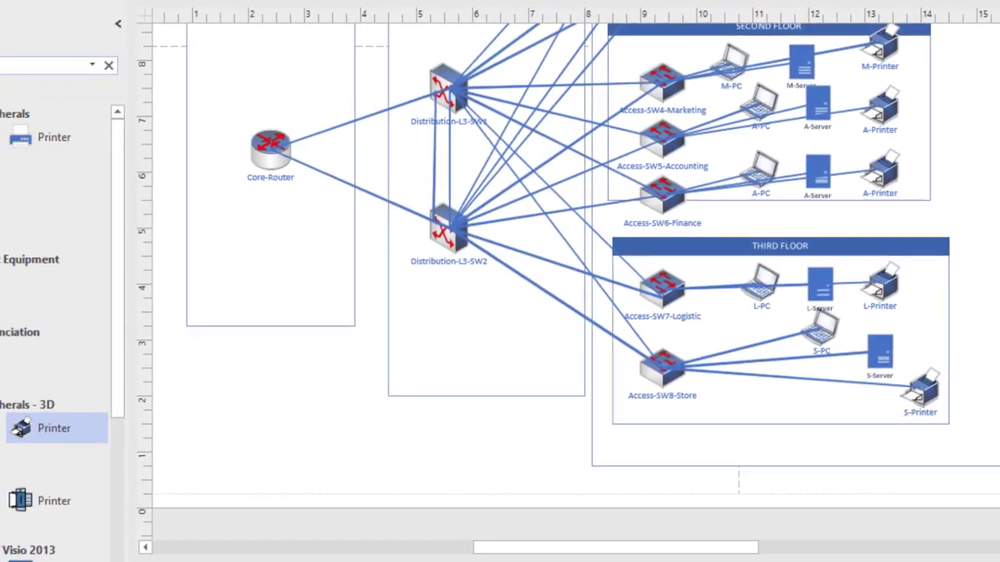
type("CLOUD")
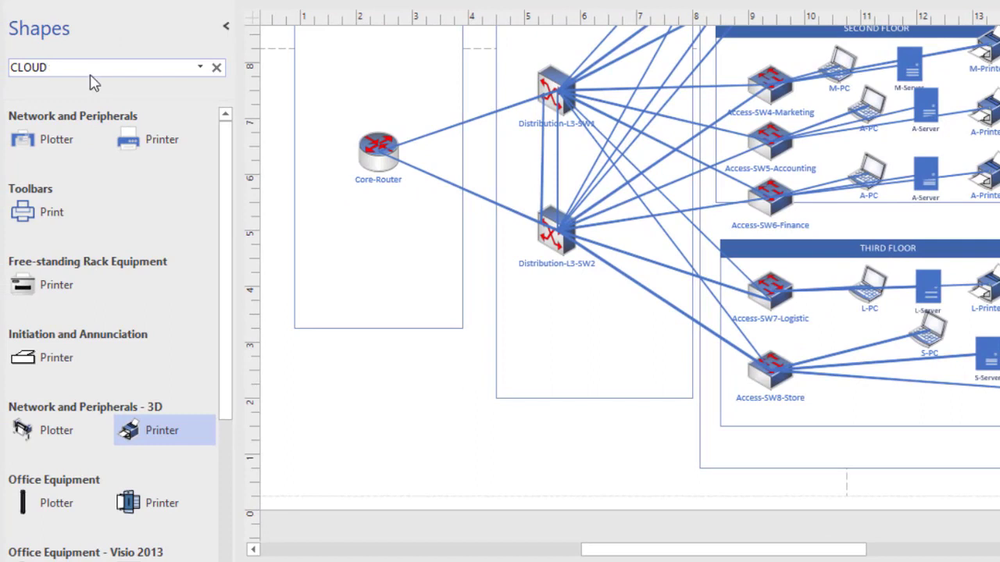
key("Return")
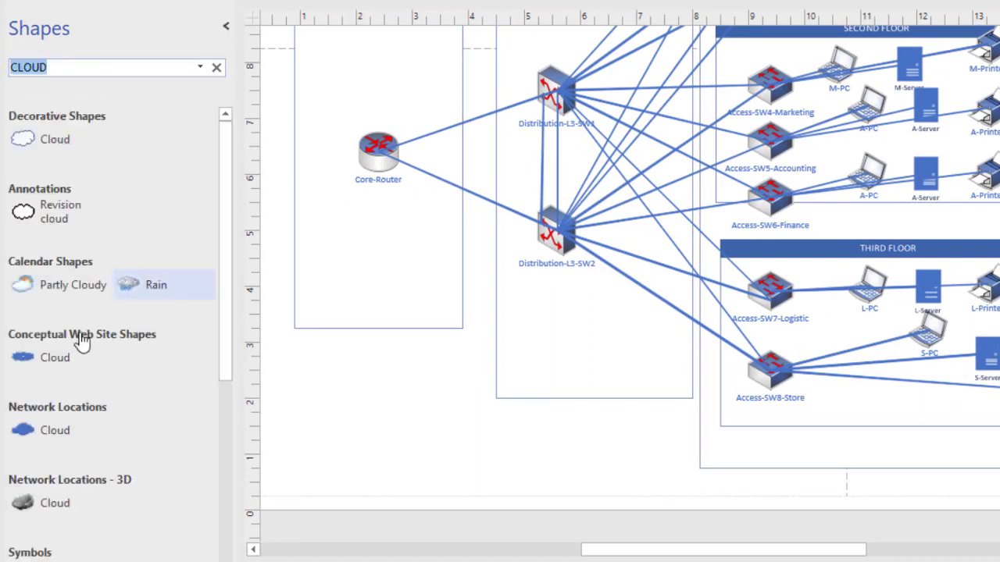
left_click_drag(39, 430, 354, 397)
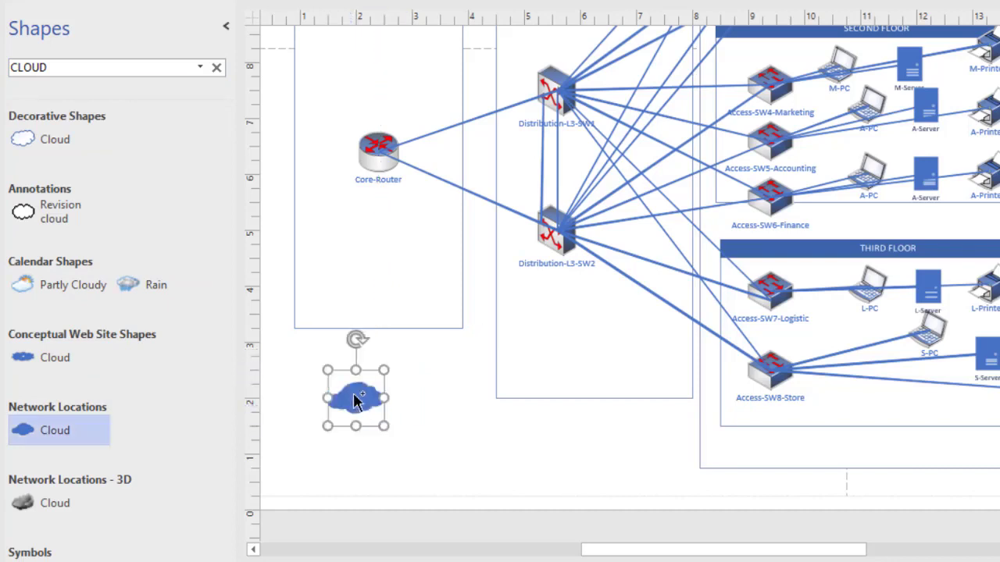
double_click(354, 397)
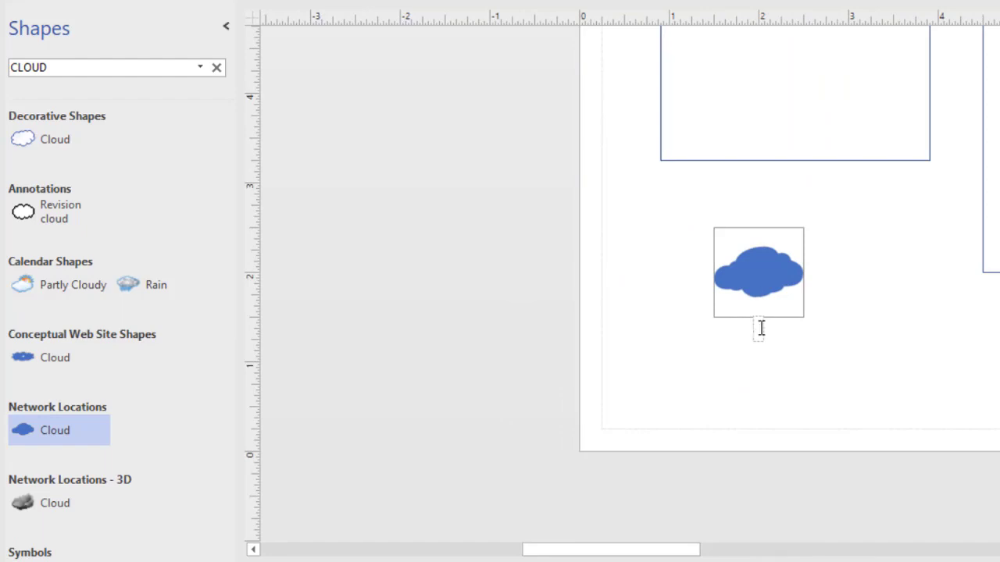
type("ISP")
left_click(901, 307)
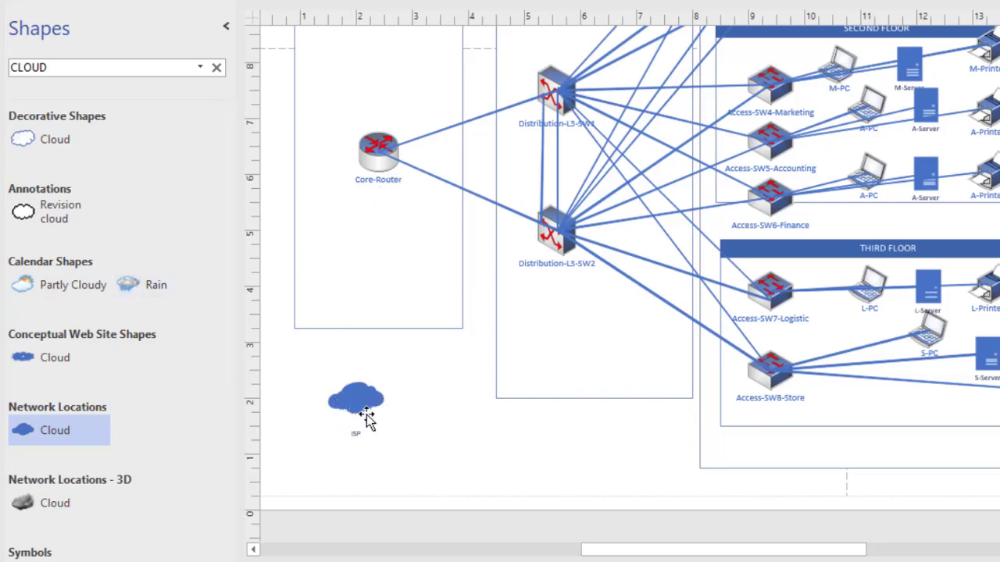
Search the shapes for "link" and connect the Core-Router to the ISP cloud with a Comm-link 1 connector
left_click(52, 62)
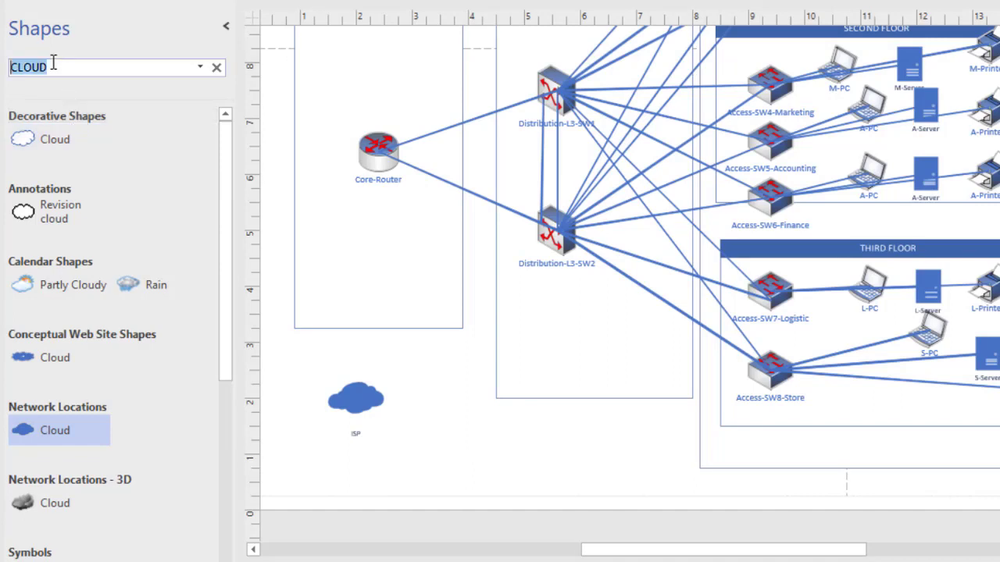
type("LINK")
key("Return")
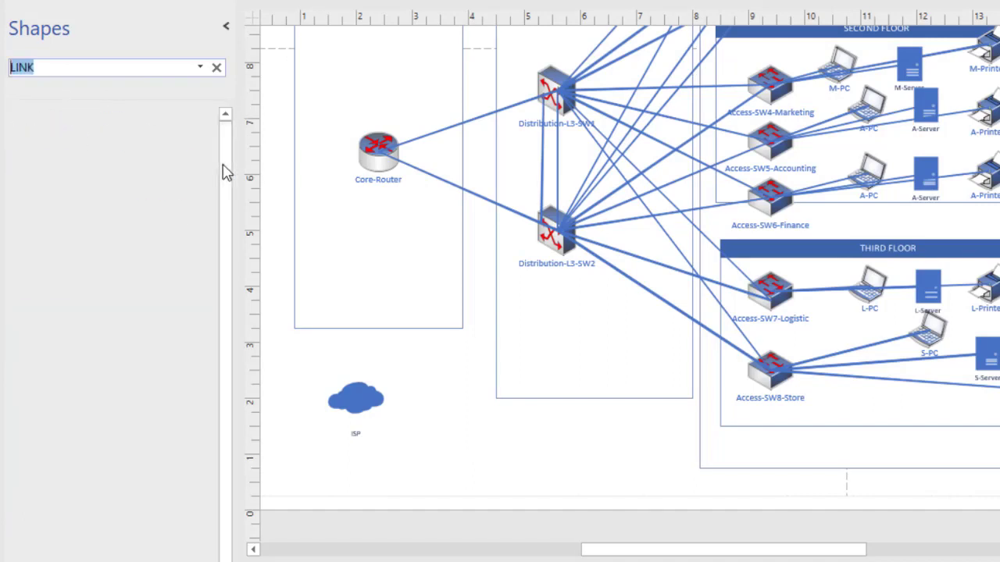
left_click_drag(224, 173, 225, 372)
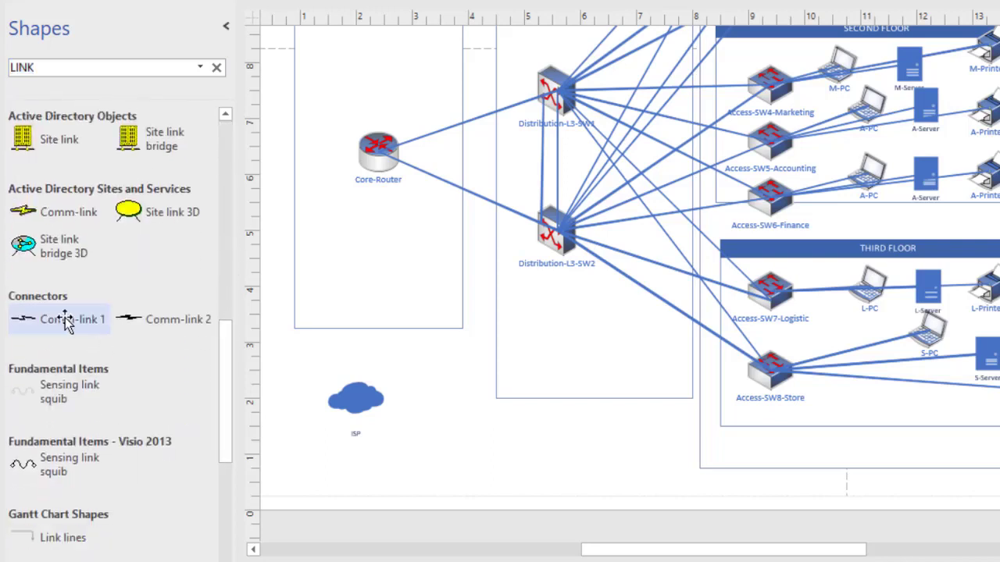
left_click_drag(43, 321, 355, 399)
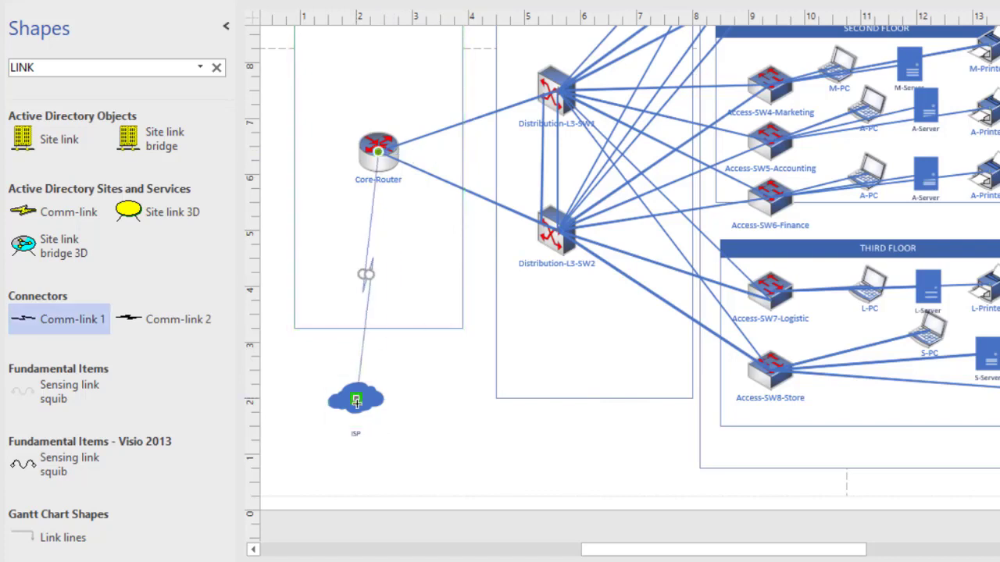
left_click(451, 418)
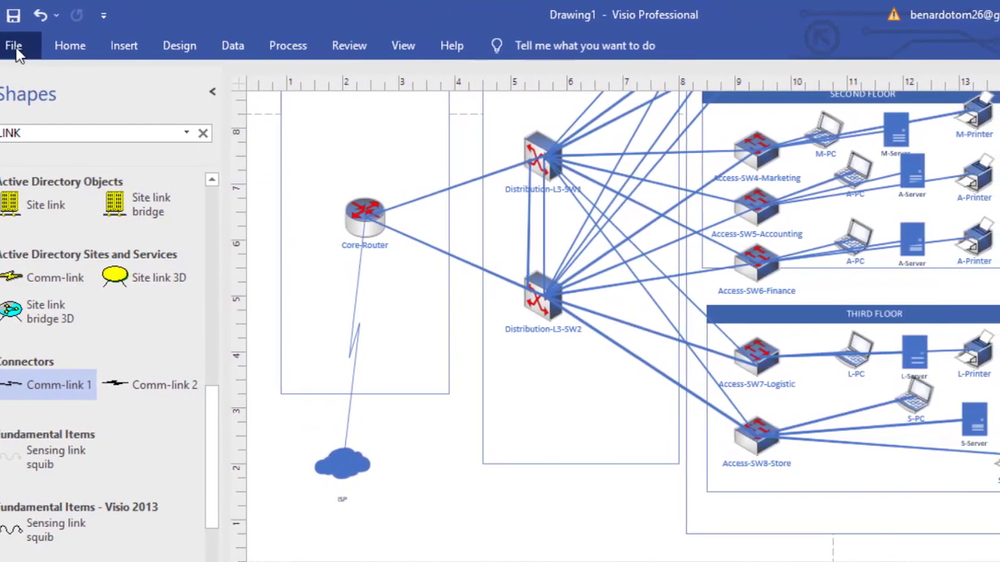
Start exporting the drawing as a PNG Portable Network Graphics image
left_click(51, 46)
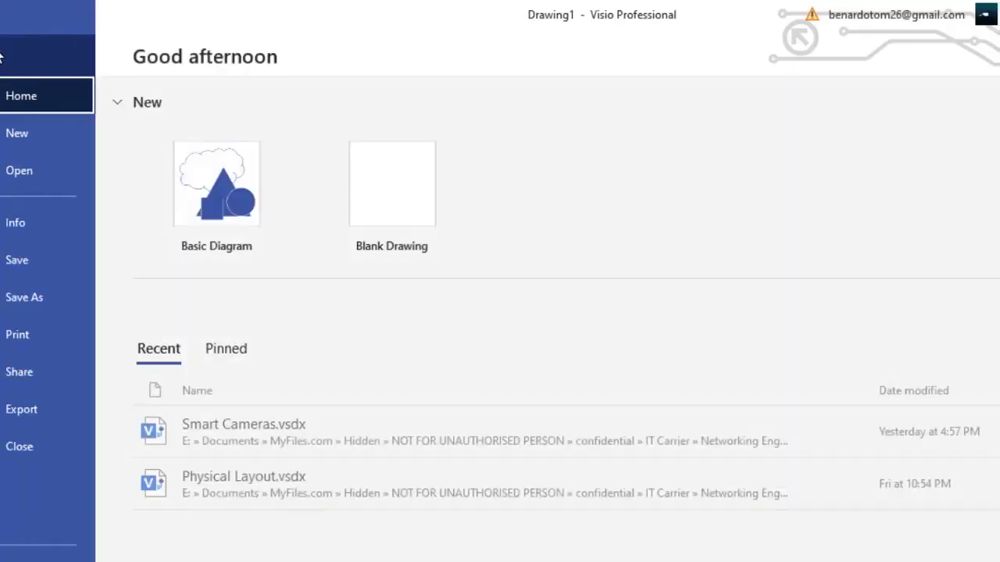
left_click(28, 410)
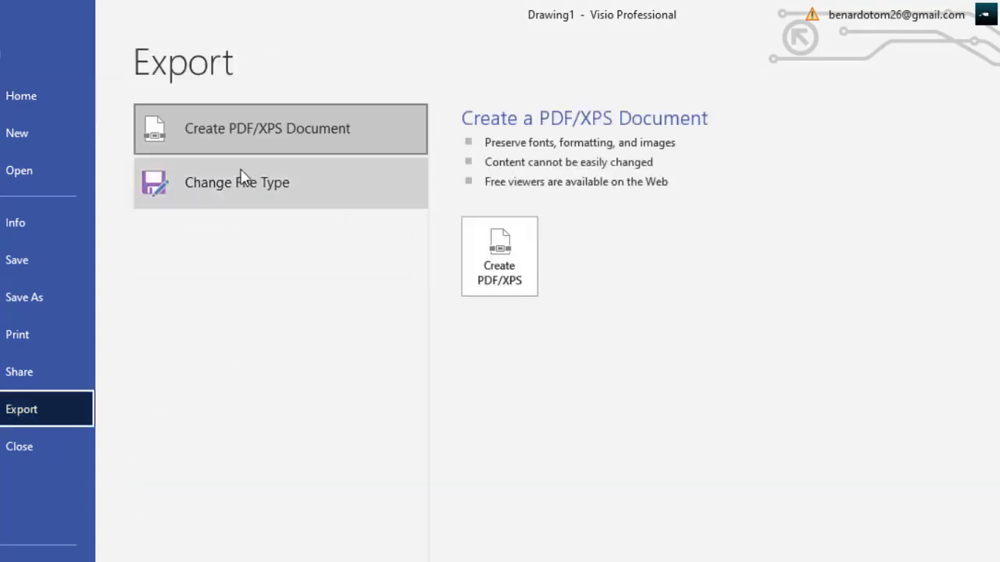
left_click(242, 192)
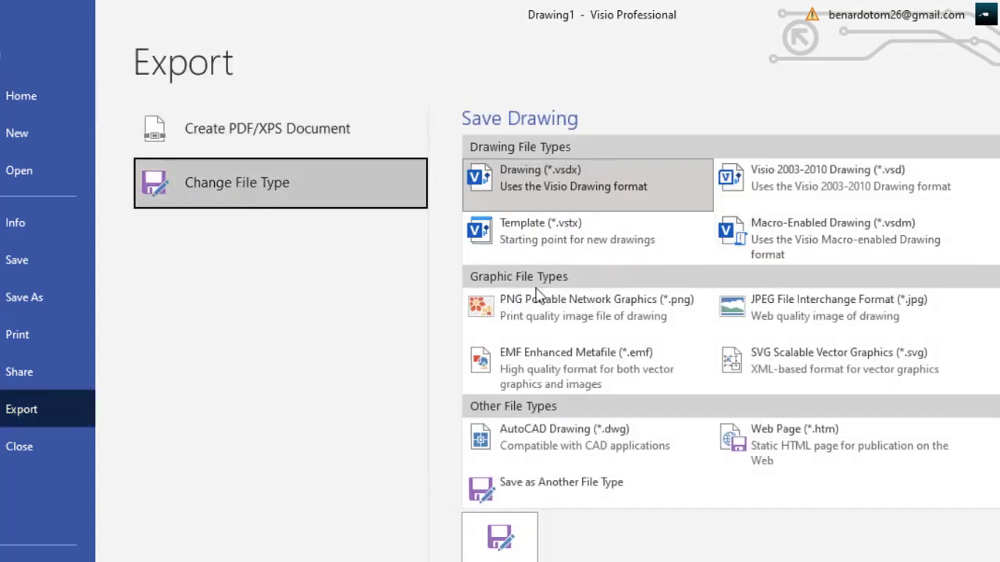
left_click(579, 313)
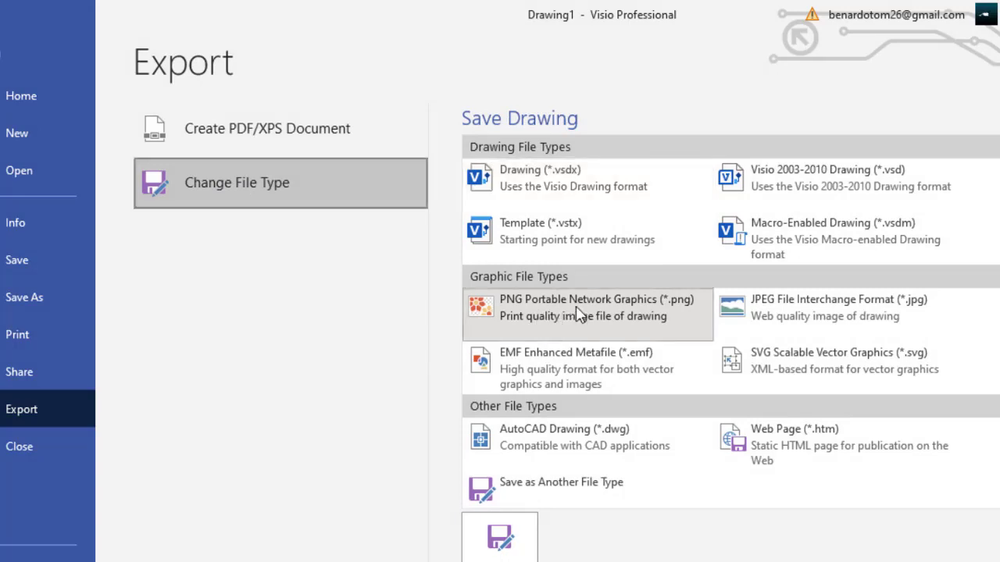
double_click(578, 313)
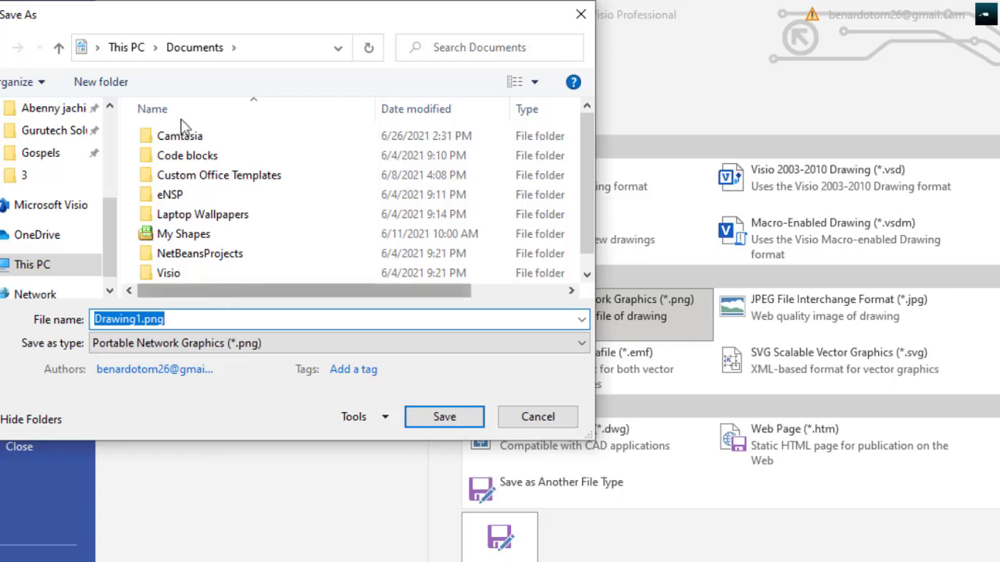
Save the PNG image on the Desktop under the name Topology, accepting the default output options
left_click_drag(109, 231, 105, 127)
left_click(42, 108)
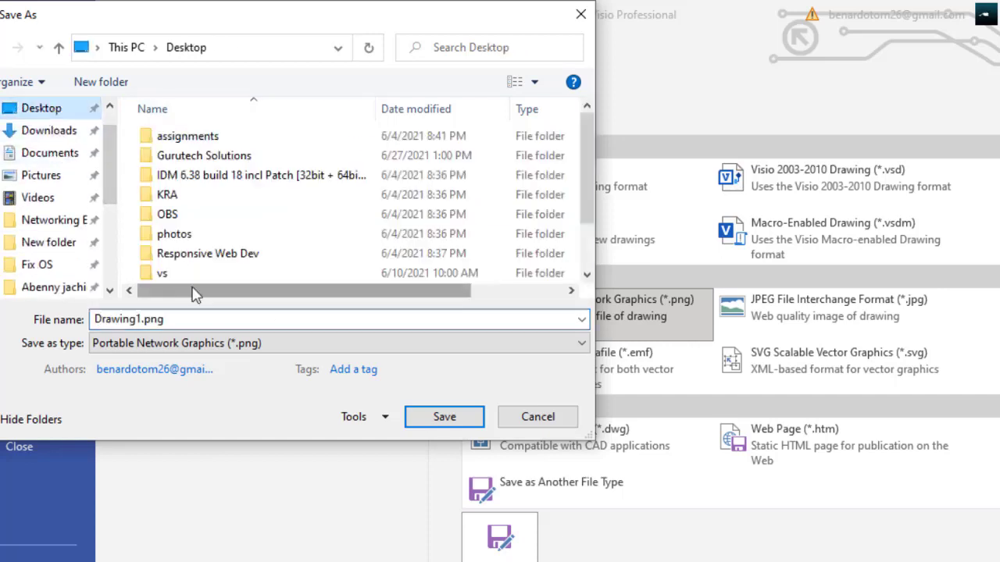
double_click(160, 318)
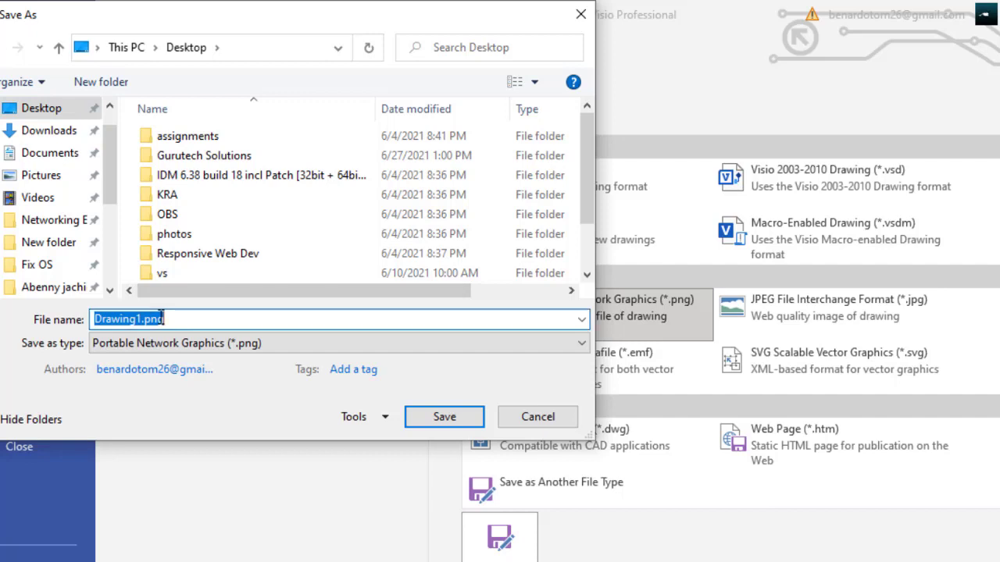
type("t0")
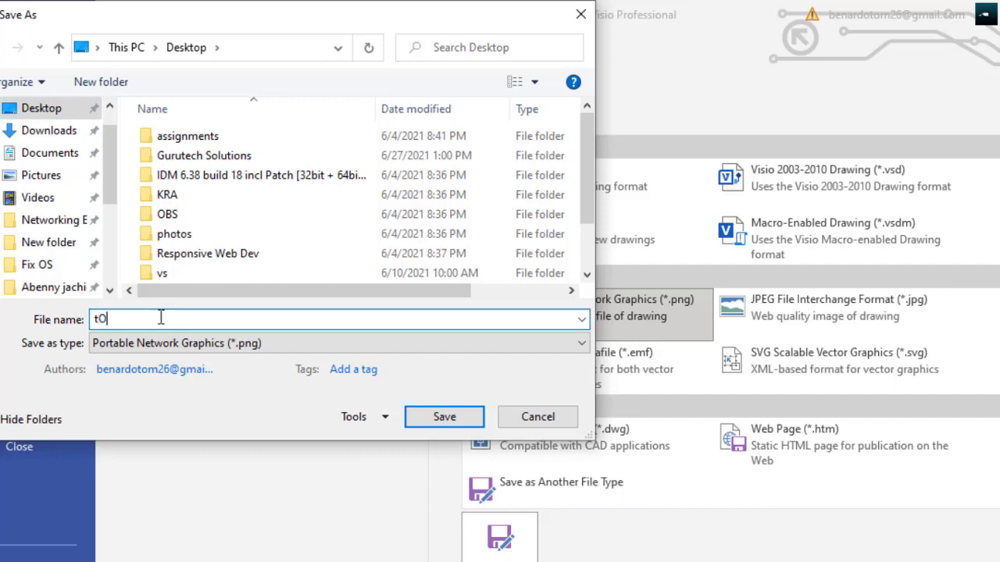
key("BackSpace")
key("BackSpace")
type("Topology")
left_click(453, 418)
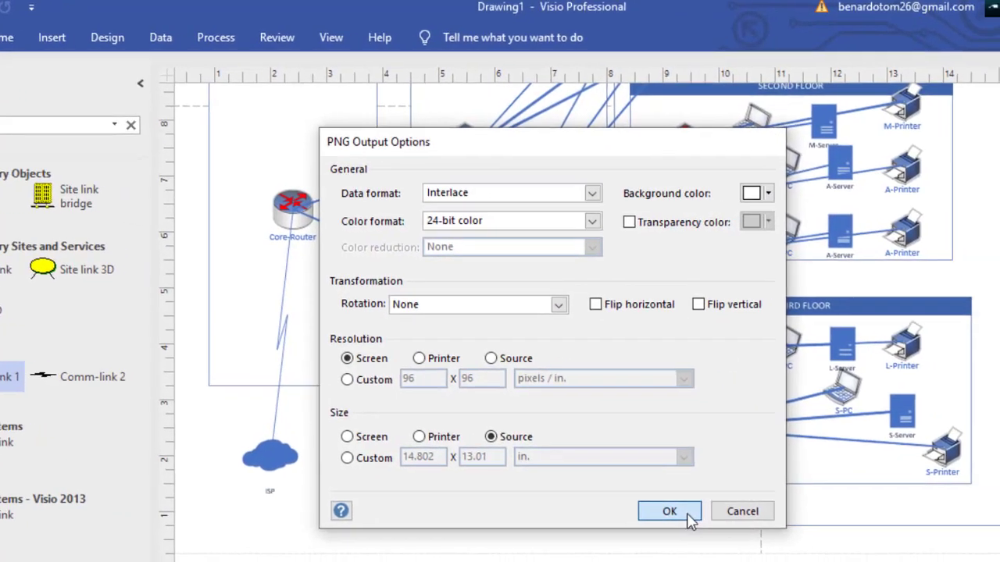
left_click(740, 520)
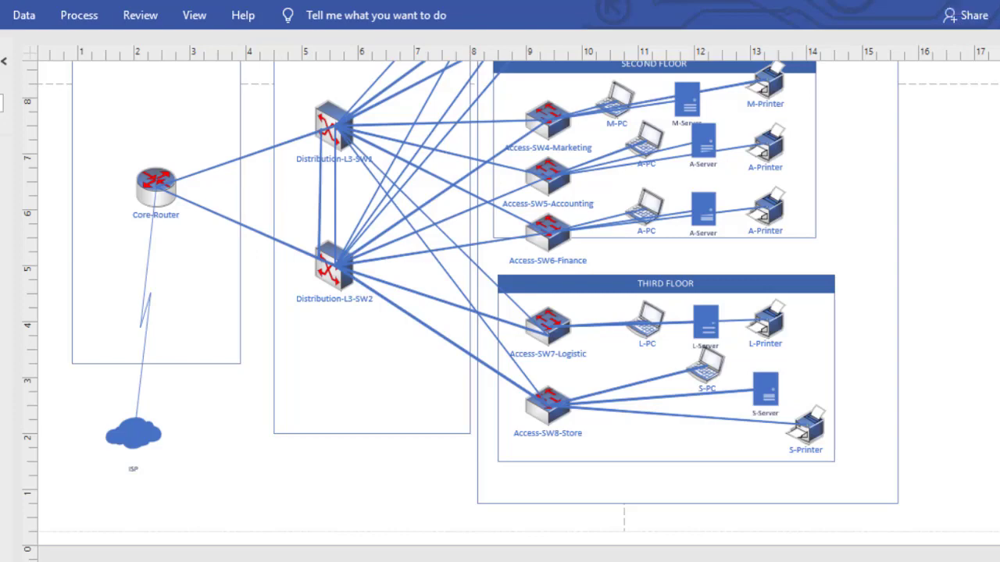
Open the exported Topology image from the desktop in Photos and compare it with the earlier topology.png reference
left_click(972, 4)
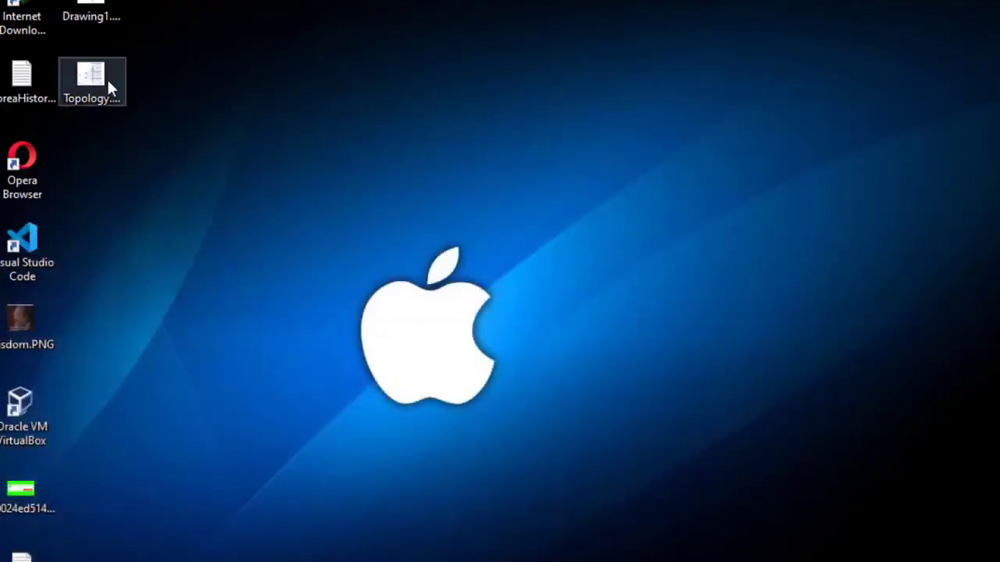
double_click(100, 83)
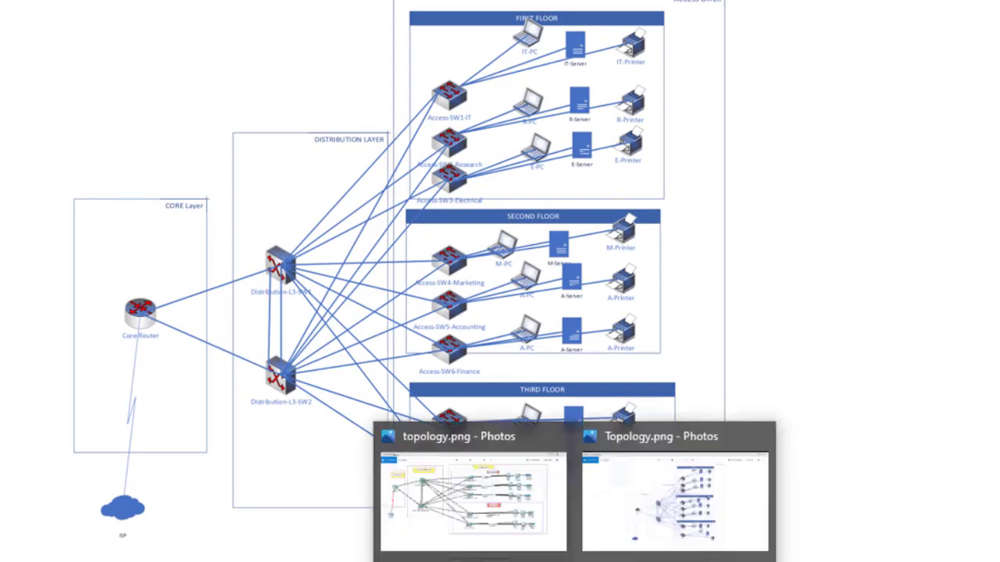
left_click(493, 515)
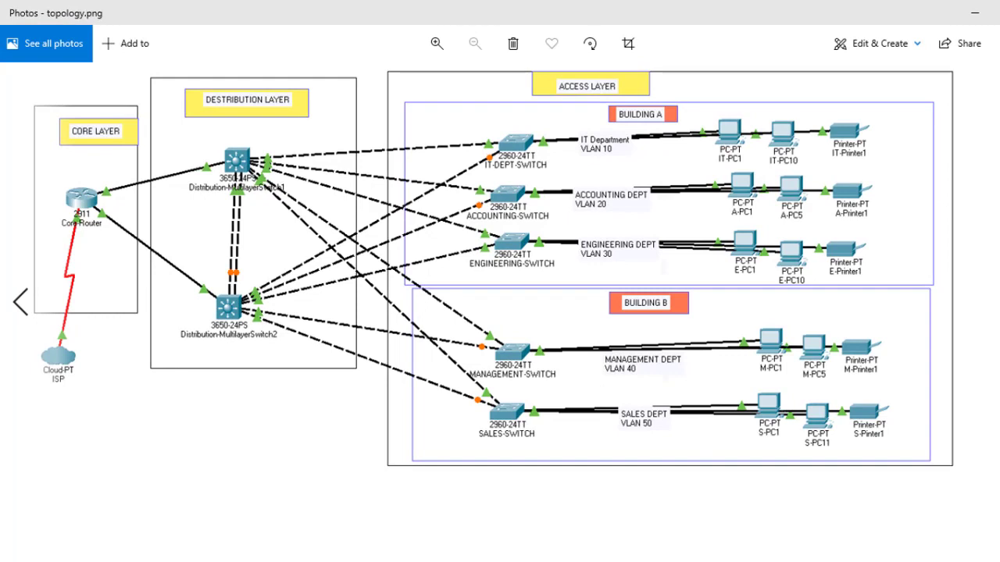
left_click(758, 517)
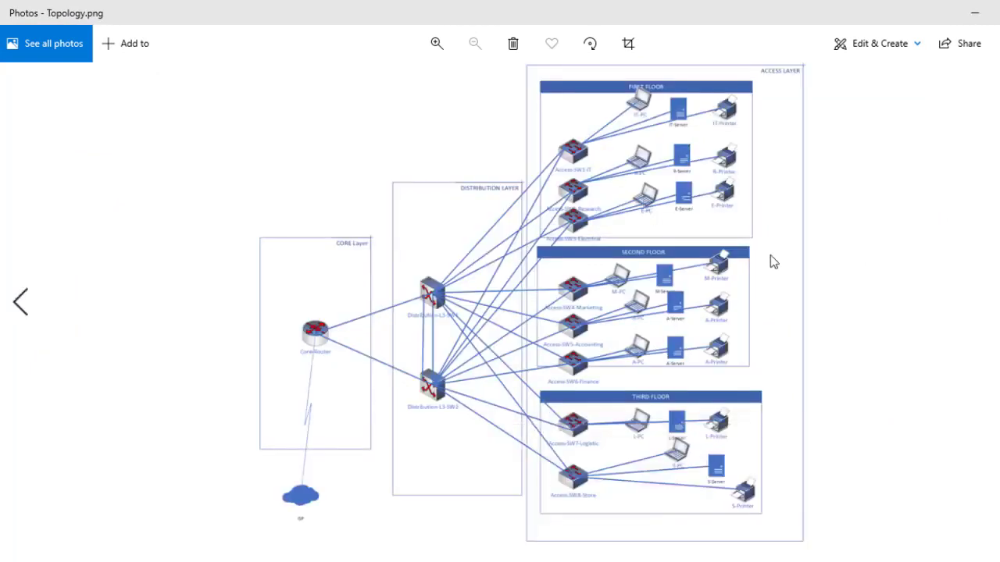